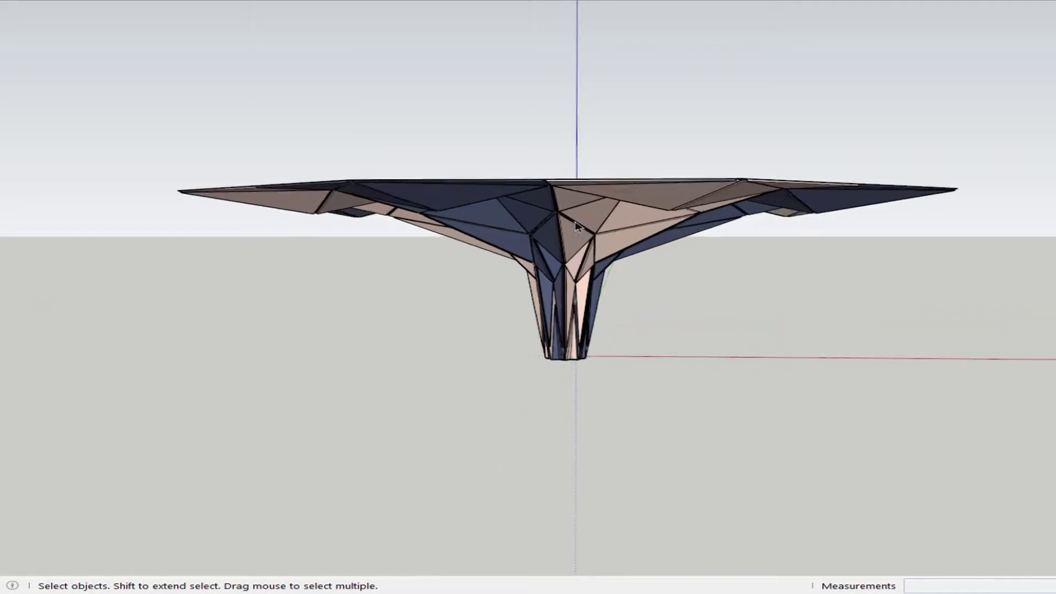
scroll(586, 220, up, 2)
- Select the whole finished canopy model and orbit to a side view of it
mouse_move(586, 220)
middle_down()
mouse_move(507, 188)
mouse_move(531, 230)
mouse_move(488, 233)
mouse_move(582, 261)
mouse_move(424, 247)
mouse_move(595, 209)
mouse_move(405, 225)
mouse_move(572, 229)
mouse_move(323, 226)
mouse_move(695, 229)
mouse_move(355, 216)
mouse_move(648, 328)
mouse_move(856, 360)
middle_up()
scroll(354, 215, down, 10)
key(ctrl+a)
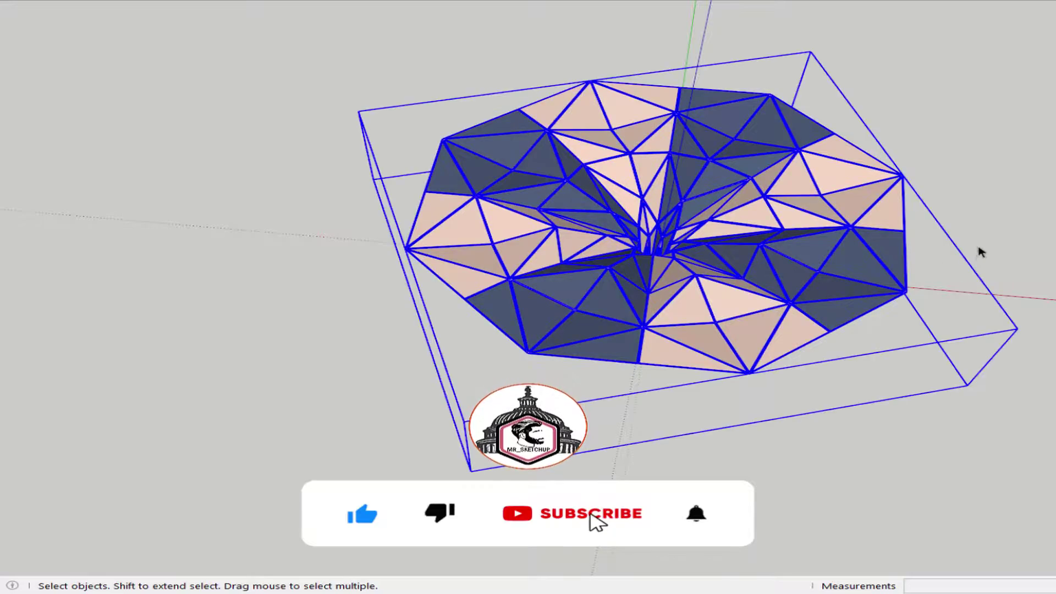
scroll(978, 233, up, 5)
scroll(785, 231, up, 5)
scroll(637, 320, up, 3)
scroll(638, 320, up, 2)
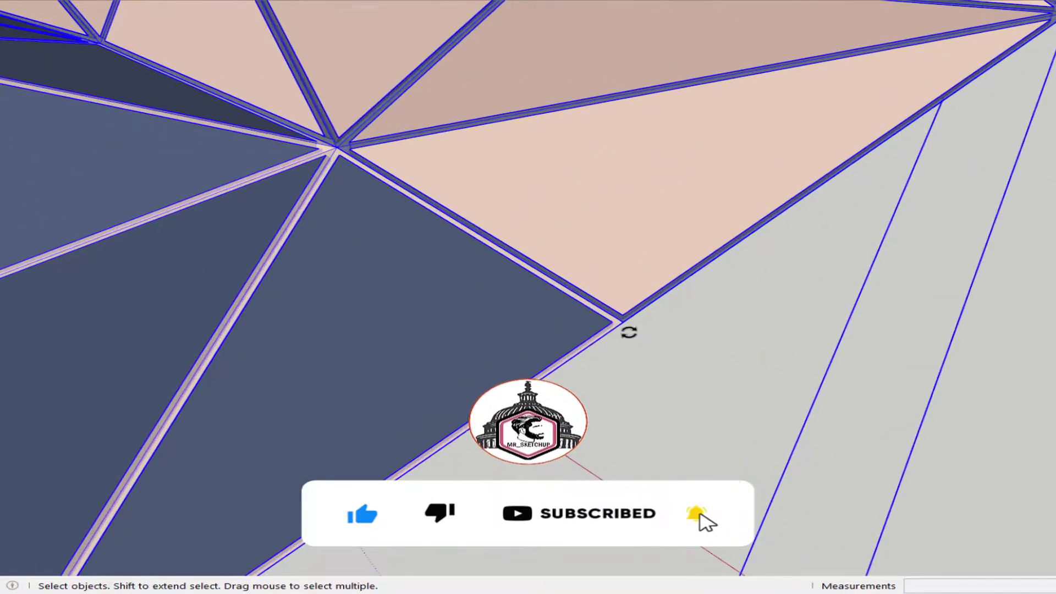
click(643, 311)
key(space)
scroll(617, 318, down, 5)
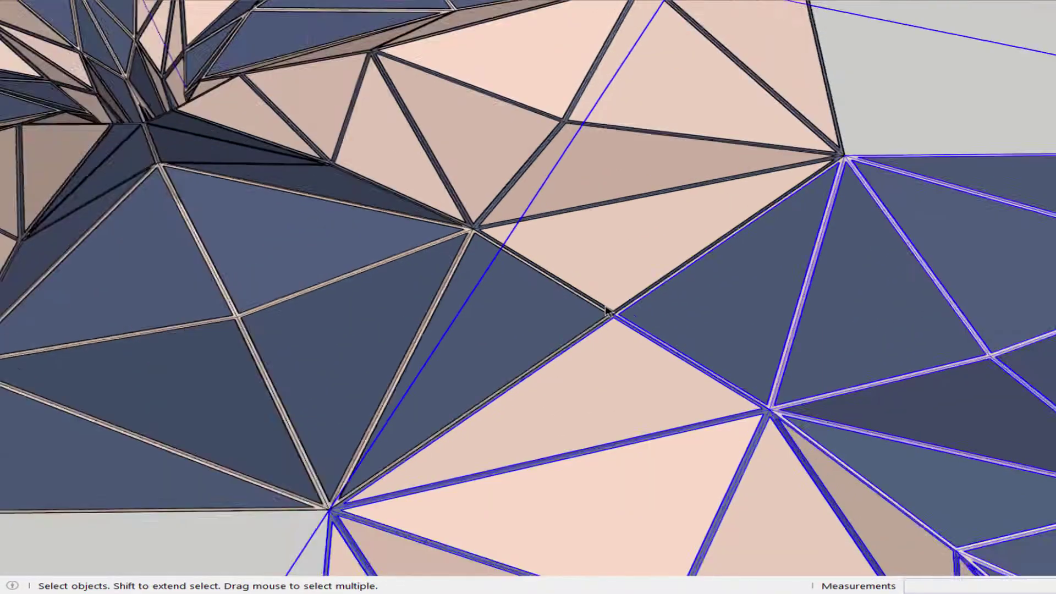
middle_drag(617, 318, 662, 302)
scroll(601, 329, up, 2)
scroll(601, 328, down, 5)
- Clear the selection, then zoom and orbit to low perspective views of both canopies
click(497, 326)
mouse_move(498, 325)
middle_down()
mouse_move(682, 368)
mouse_move(524, 337)
mouse_move(644, 380)
mouse_move(546, 365)
middle_up()
scroll(523, 337, up, 2)
key(z)
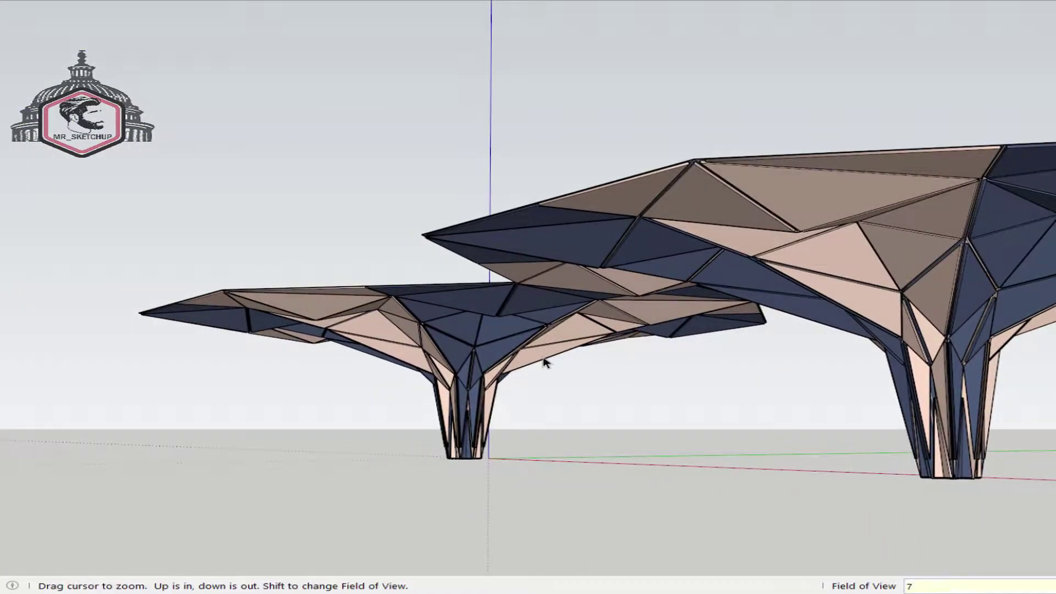
scroll(547, 361, down, 3)
drag(547, 361, 464, 151)
mouse_move(464, 151)
middle_down()
mouse_move(653, 229)
mouse_move(467, 296)
mouse_move(523, 316)
mouse_move(495, 314)
mouse_move(527, 330)
middle_up()
scroll(489, 304, up, 3)
scroll(488, 304, up, 2)
scroll(527, 331, down, 2)
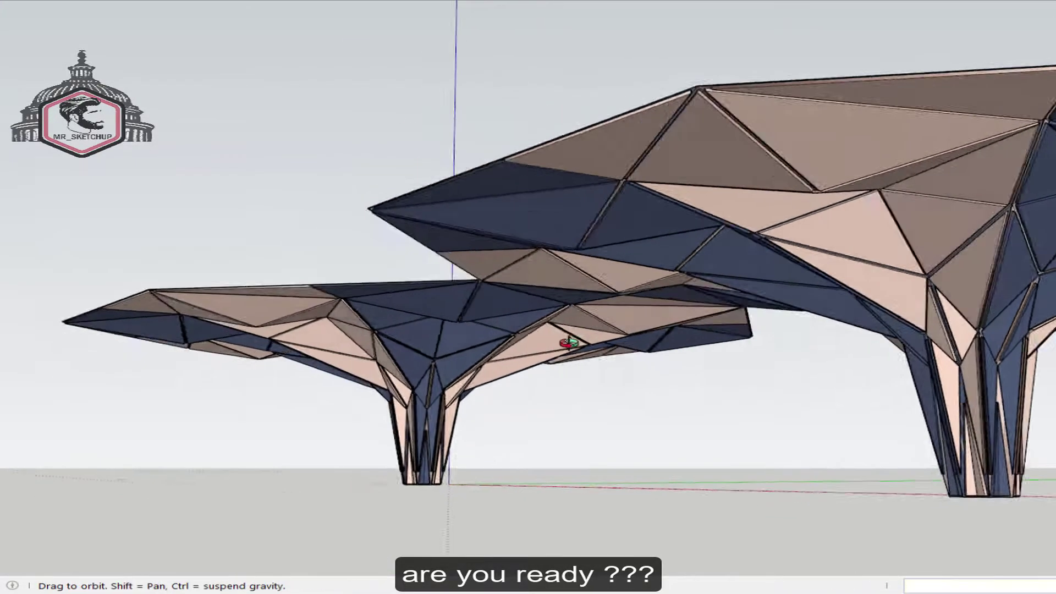
mouse_move(464, 349)
middle_down()
mouse_move(807, 341)
mouse_move(747, 393)
mouse_move(423, 408)
middle_up()
scroll(577, 405, up, 1)
mouse_move(578, 404)
middle_down()
mouse_move(318, 358)
mouse_move(435, 394)
middle_up()
scroll(435, 393, down, 1)
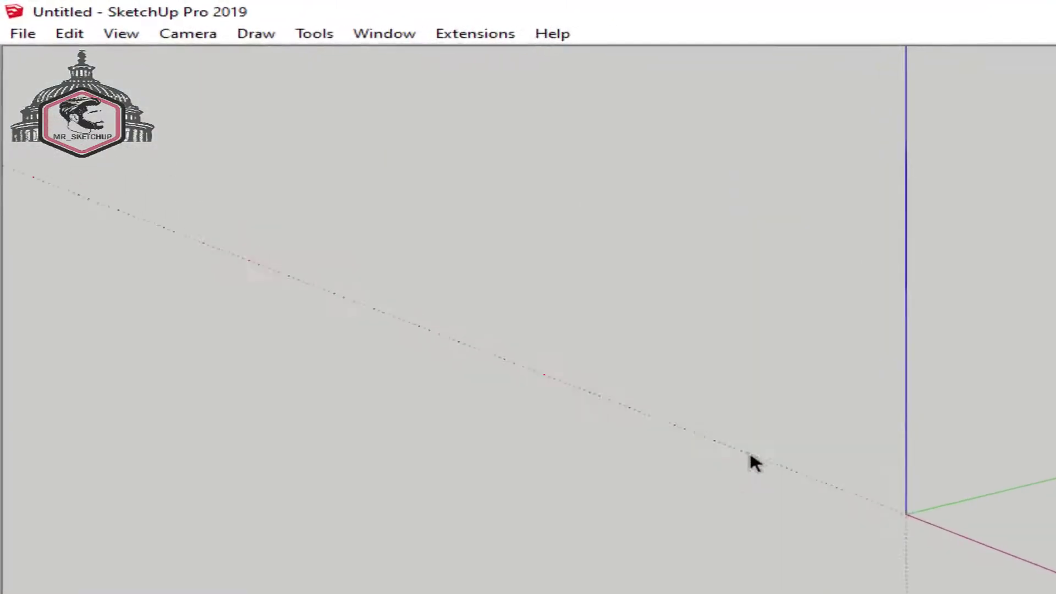
- Enable the Fredo6_JointPushPull and Vertex Tools toolbars via View > Toolbars
click(77, 21)
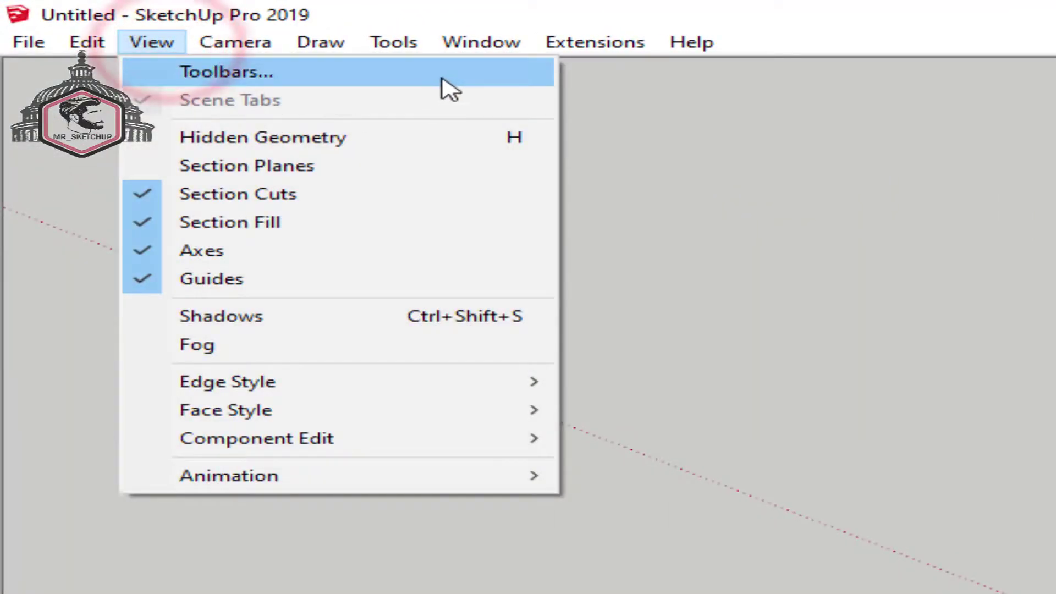
click(426, 71)
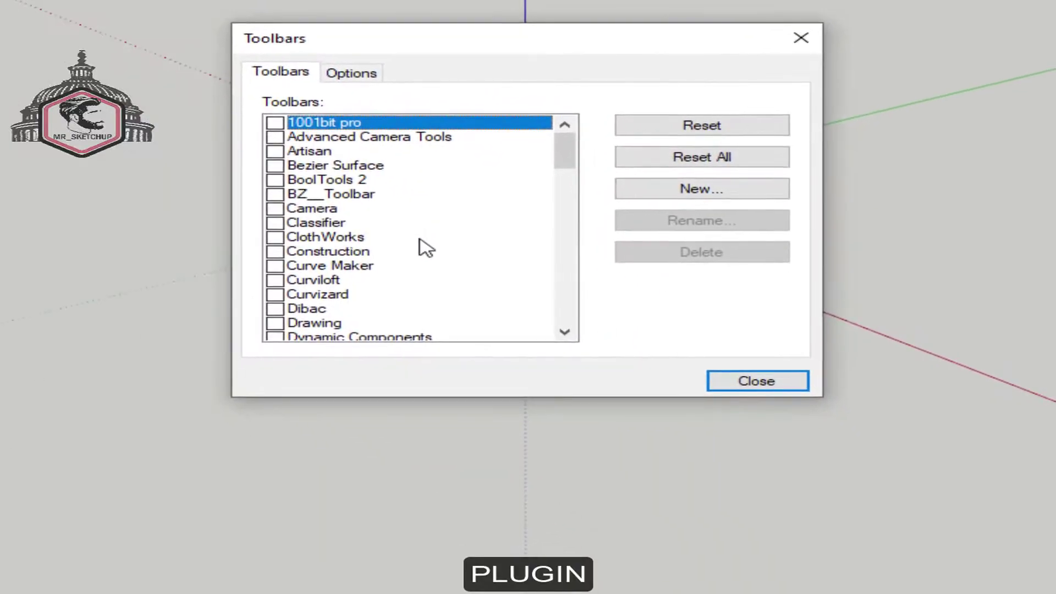
scroll(517, 395, down, 2)
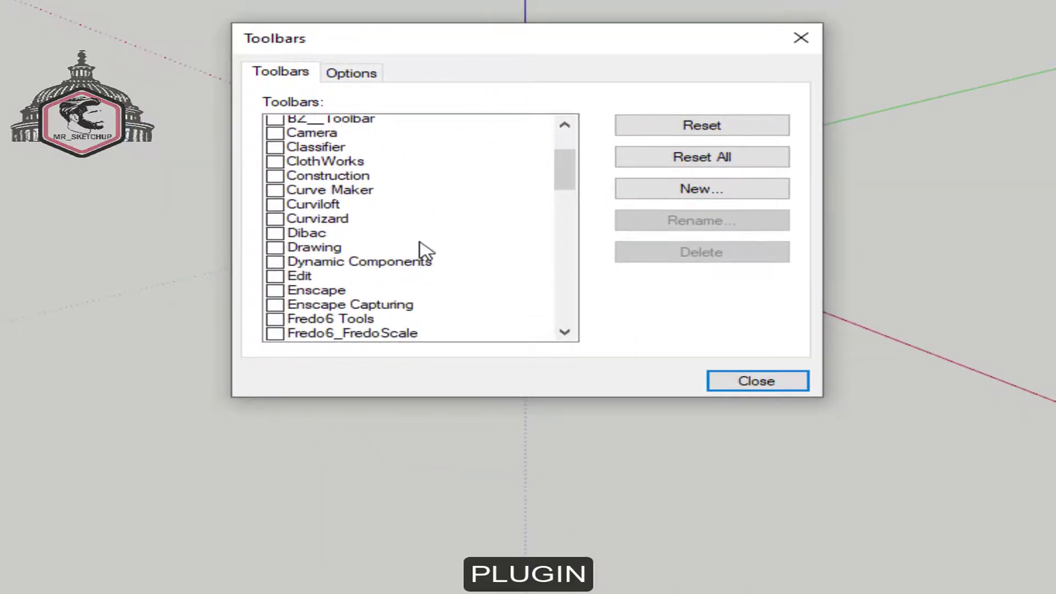
scroll(517, 394, down, 2)
click(275, 251)
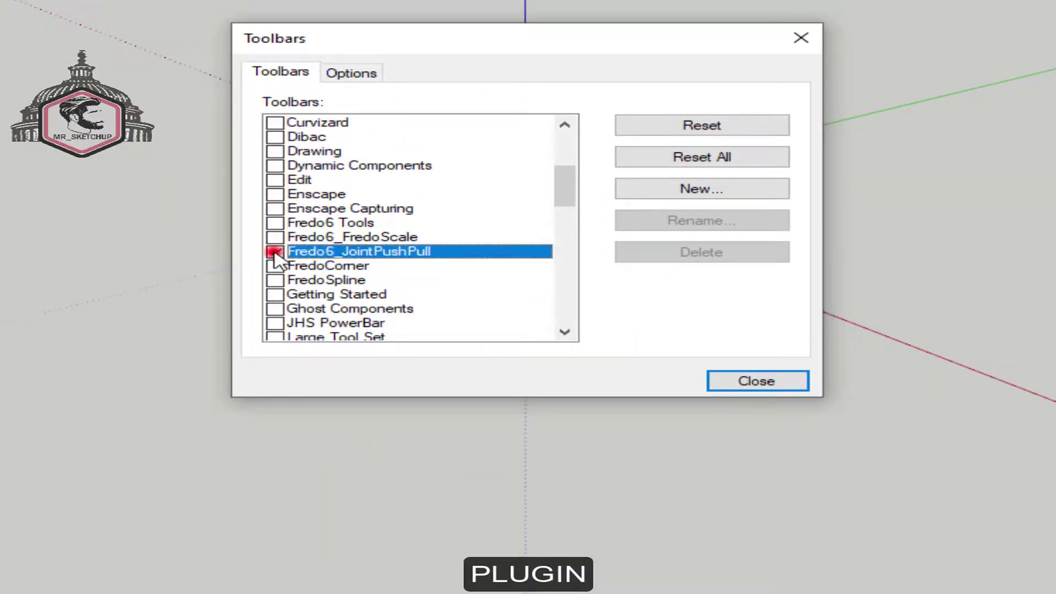
drag(568, 187, 572, 318)
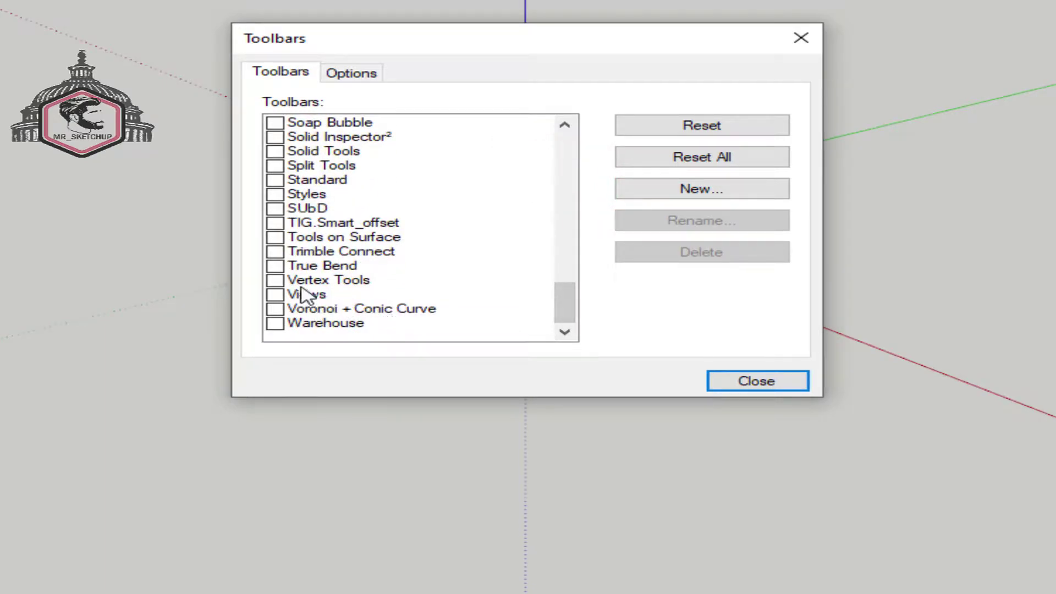
click(275, 280)
click(803, 37)
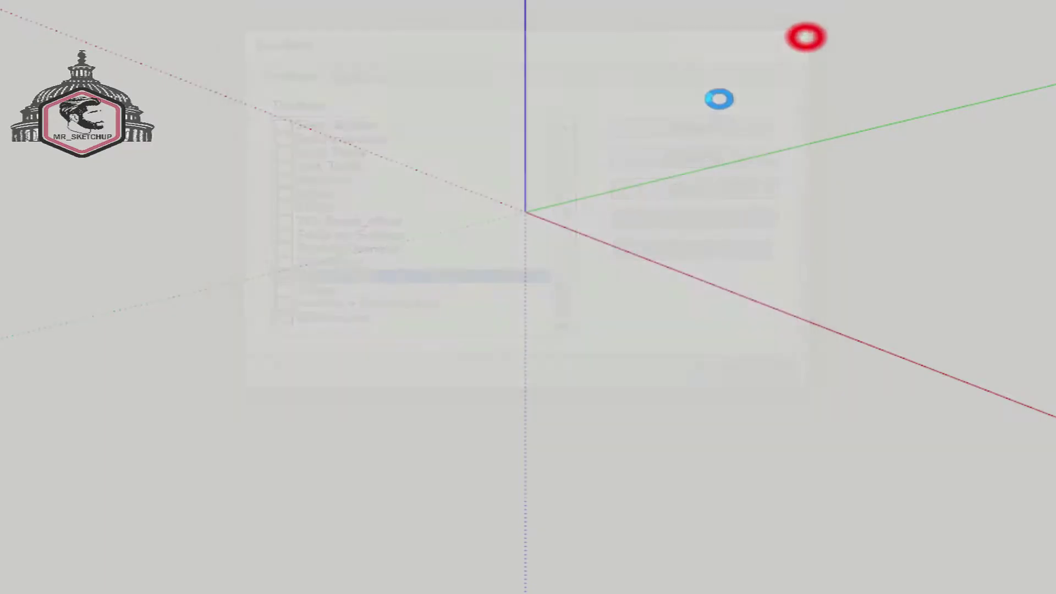
- Draw a 16-sided polygon of radius 0.3 centred on the origin, seen from the top
click(589, 201)
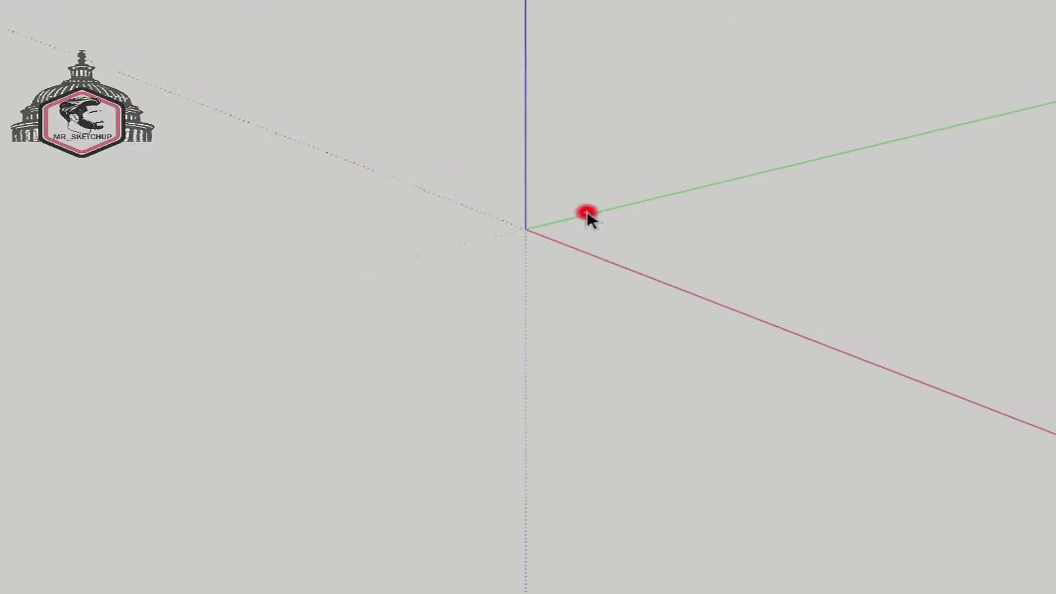
key(shift+p)
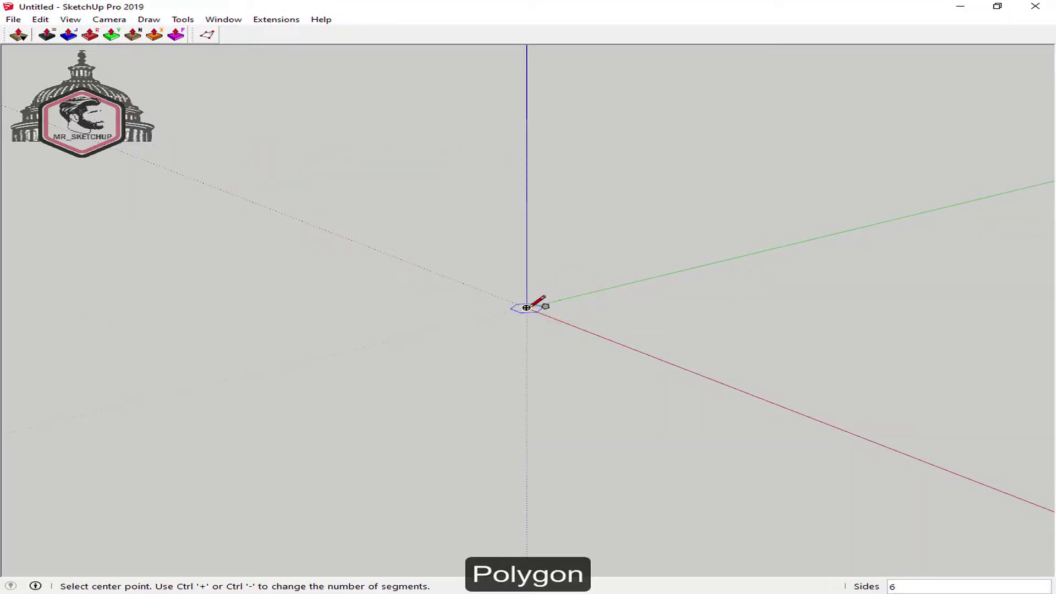
click(526, 308)
text(.)
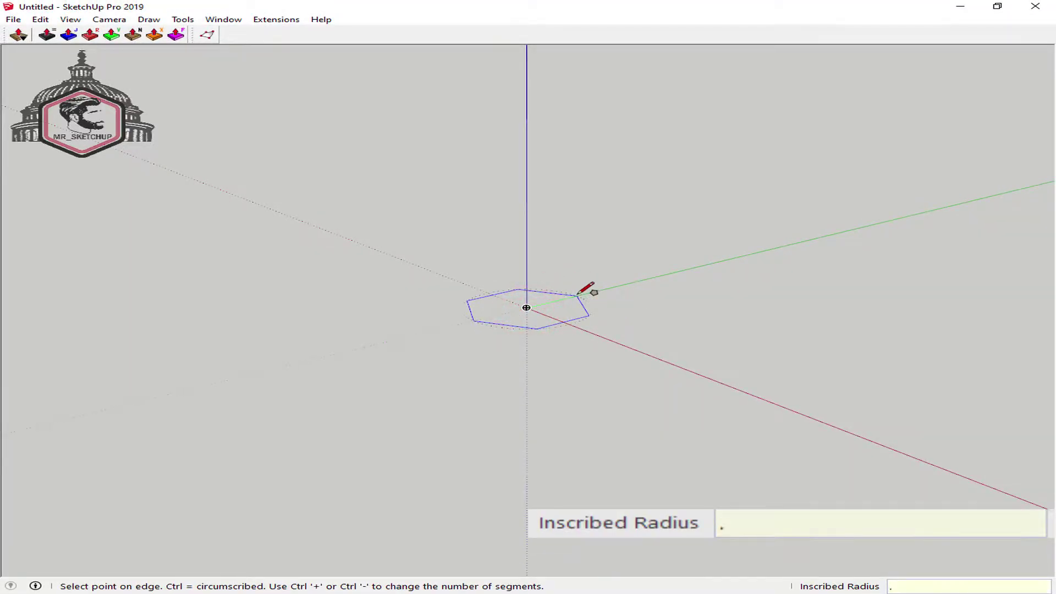
text(3)
key(Return)
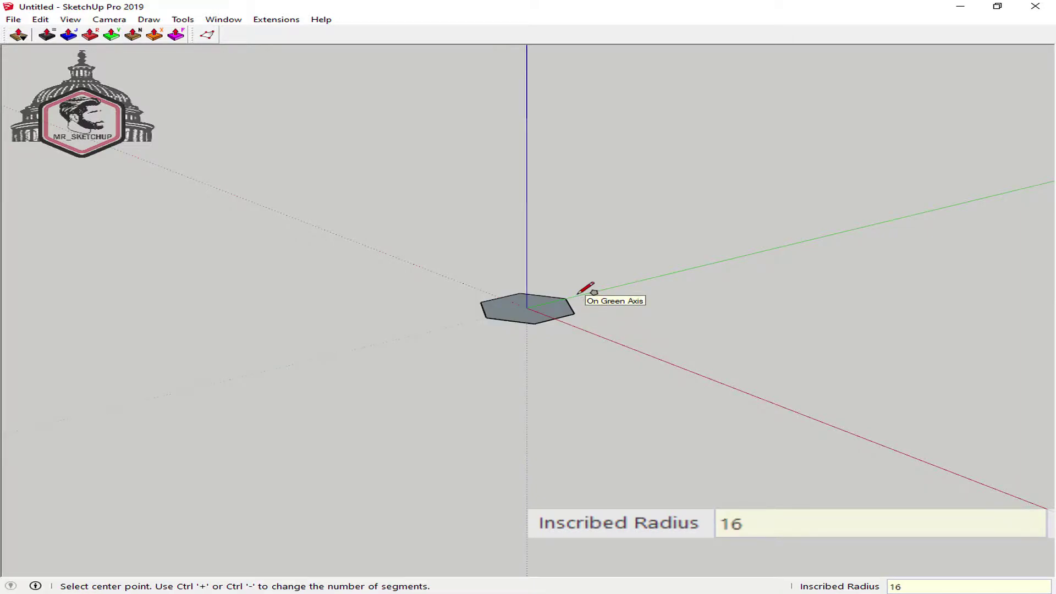
key(space)
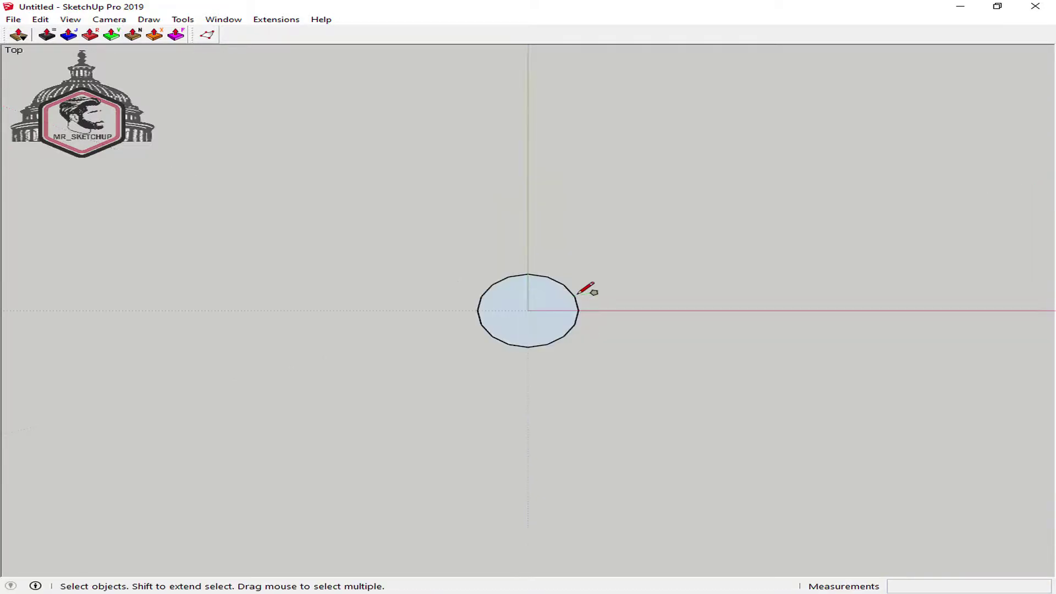
scroll(514, 320, up, 2)
scroll(555, 319, up, 2)
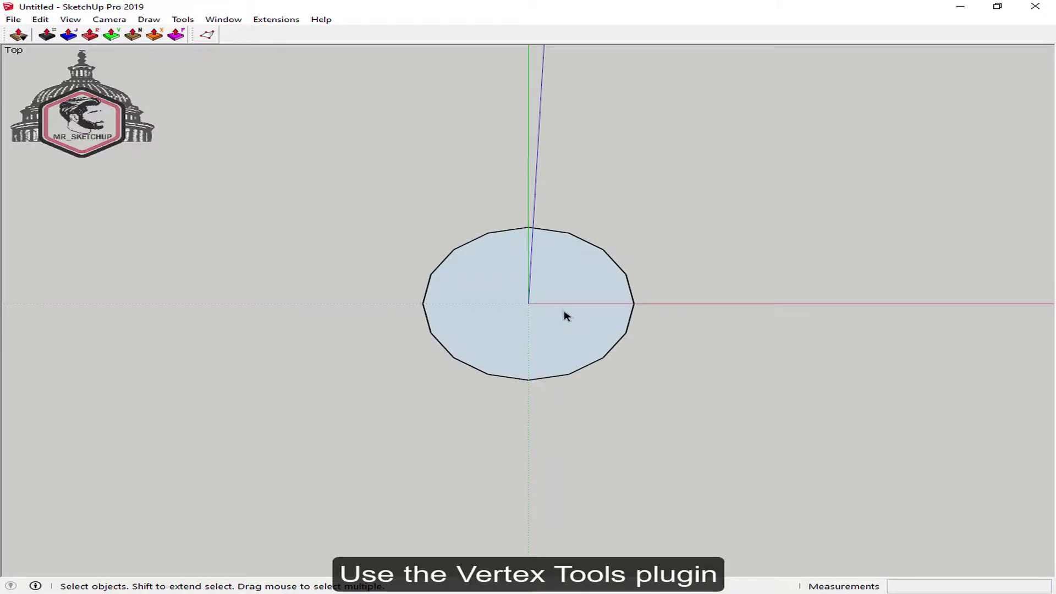
- Scale alternating polygon vertices inward to 0.70 with Vertex Tools, forming an eight-pointed star
key(v)
drag(539, 379, 544, 382)
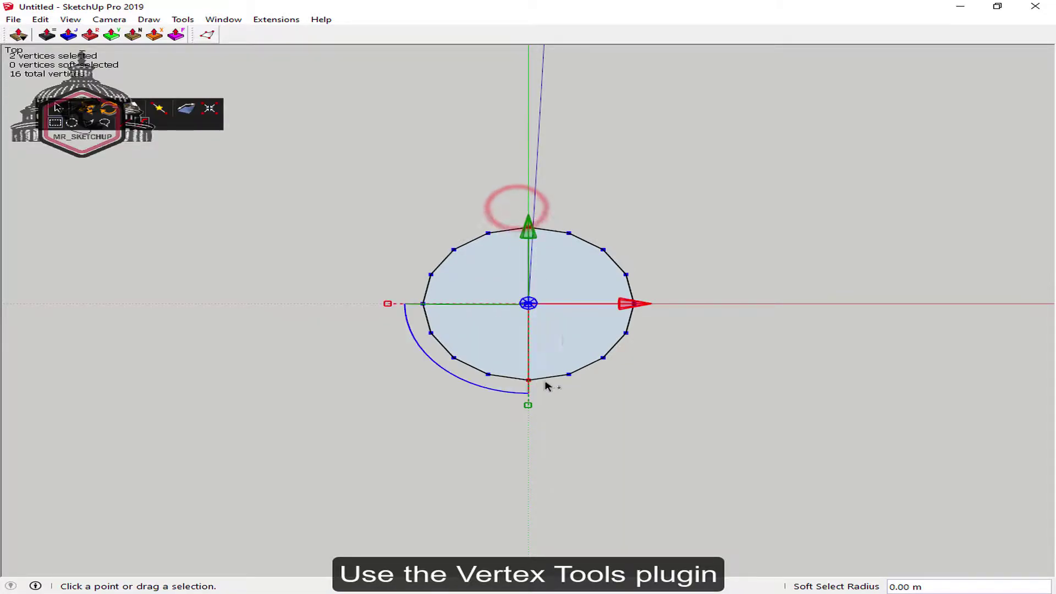
ctrl+drag(604, 360, 612, 377)
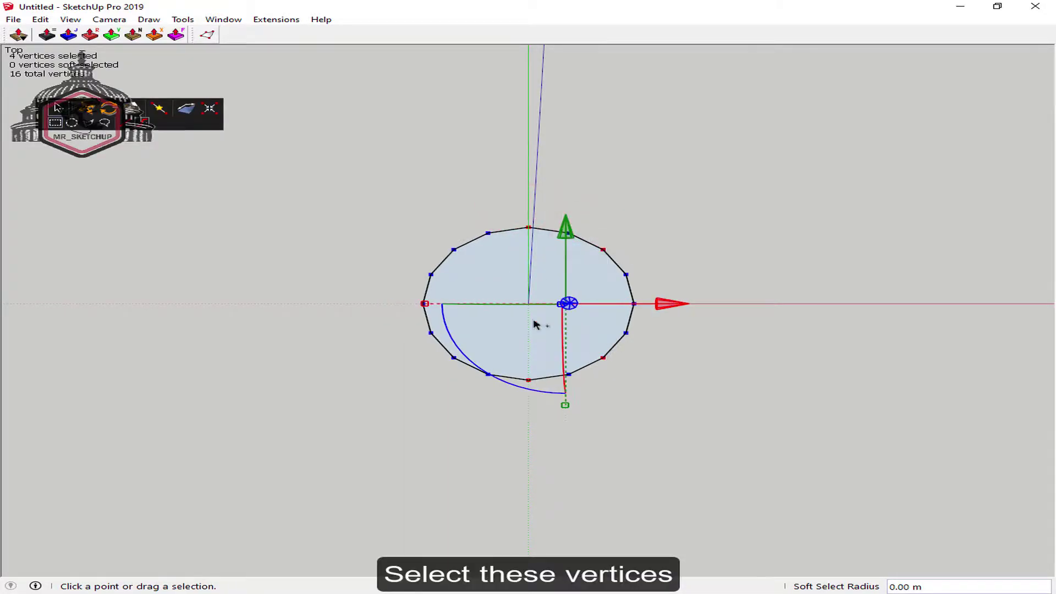
ctrl+drag(395, 292, 684, 314)
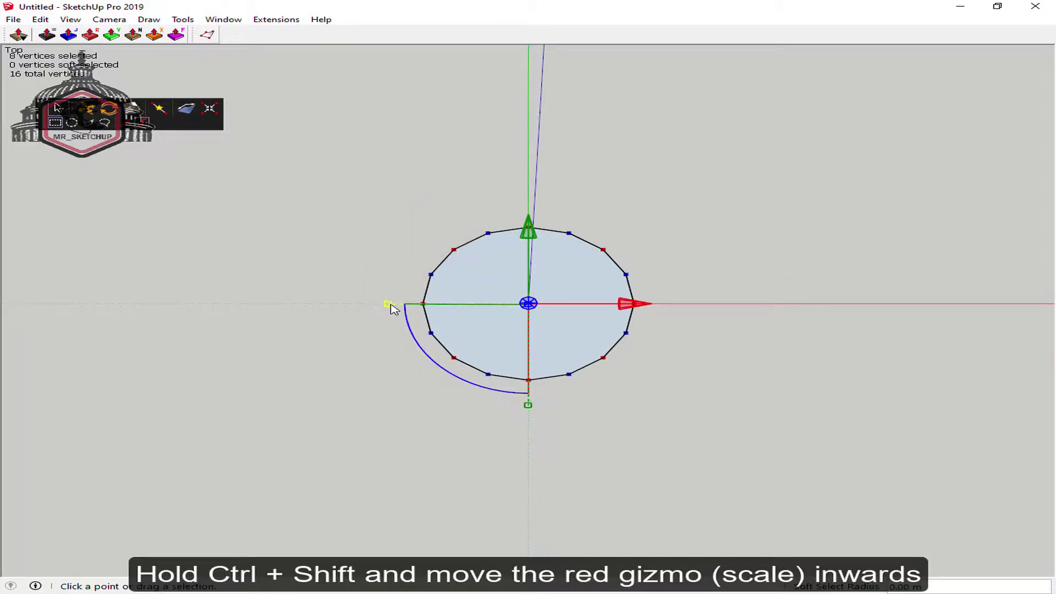
ctrl+shift+drag(390, 303, 434, 306)
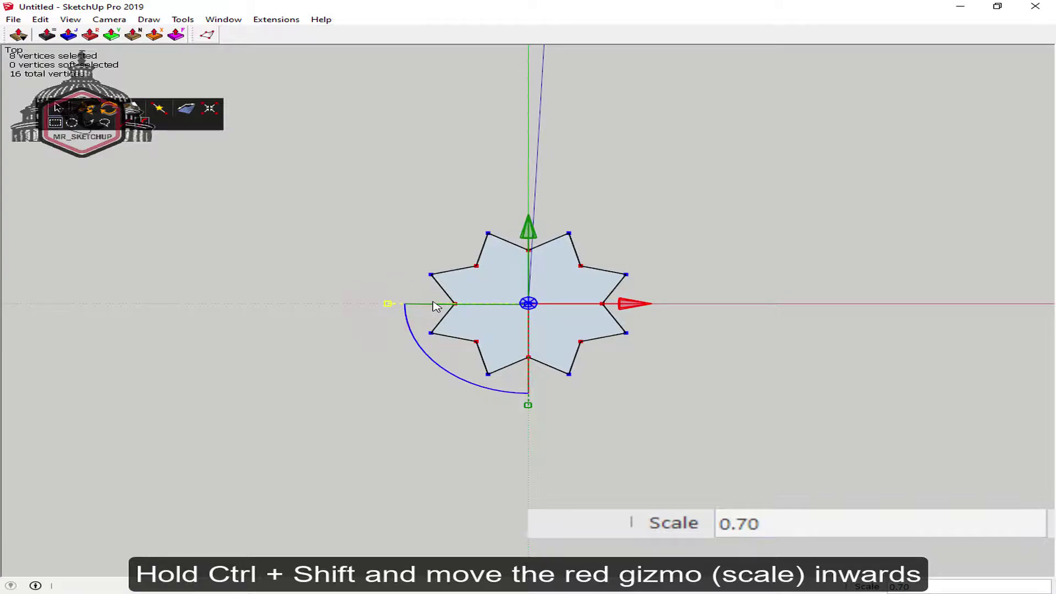
key(space)
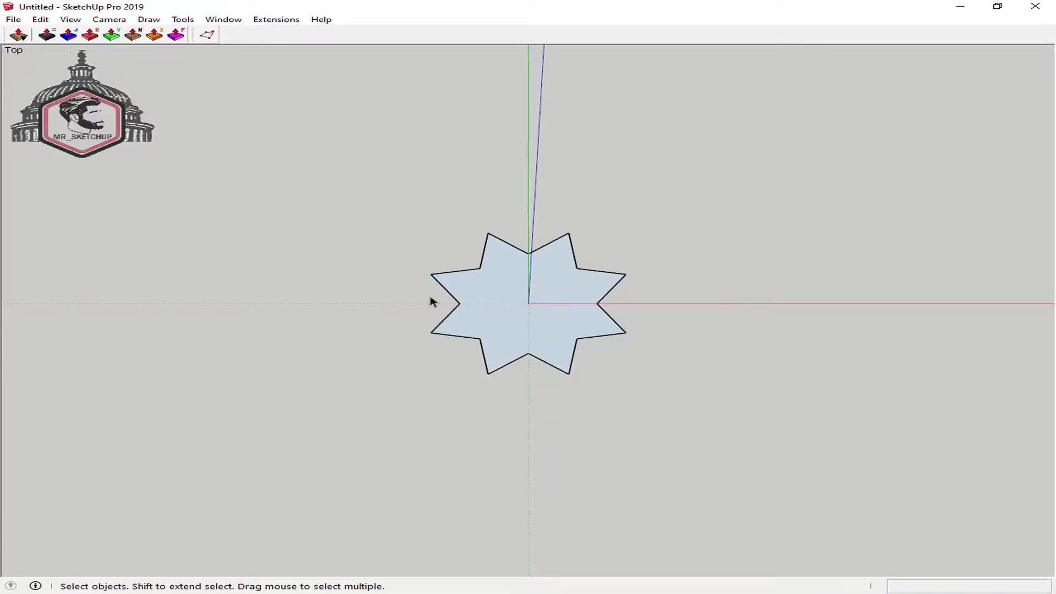
- Extrude the selected star 1.70 m upward with Vertex Tools into a star-shaped column
middle_drag(616, 315, 437, 232)
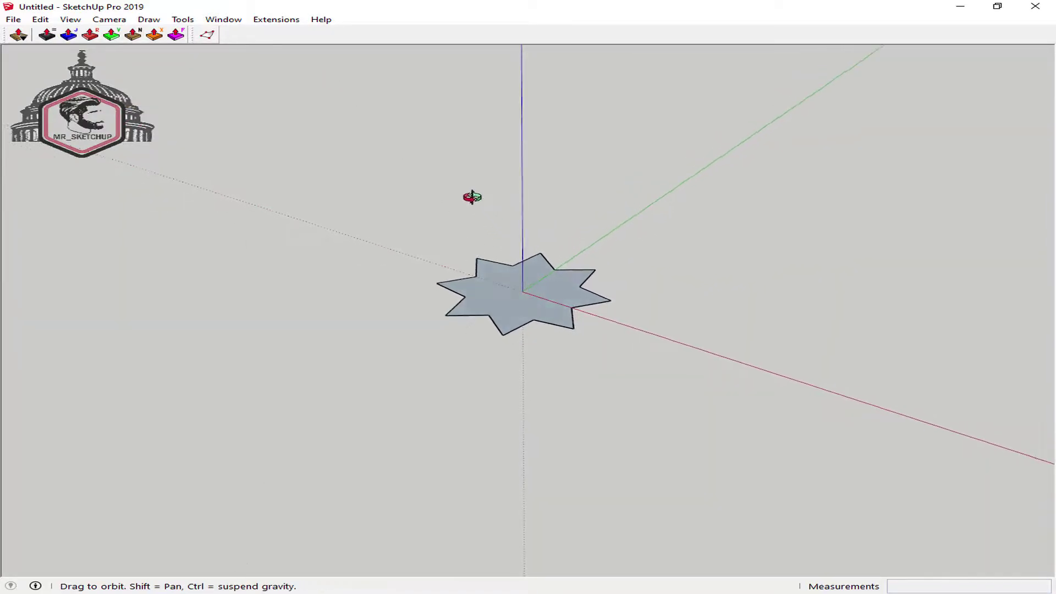
drag(671, 357, 668, 355)
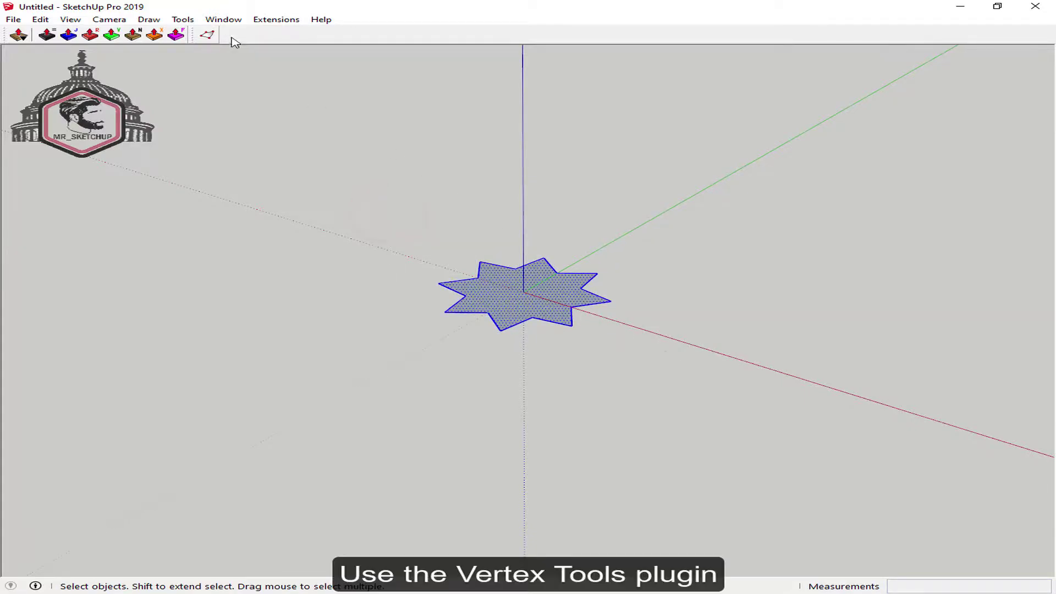
click(211, 35)
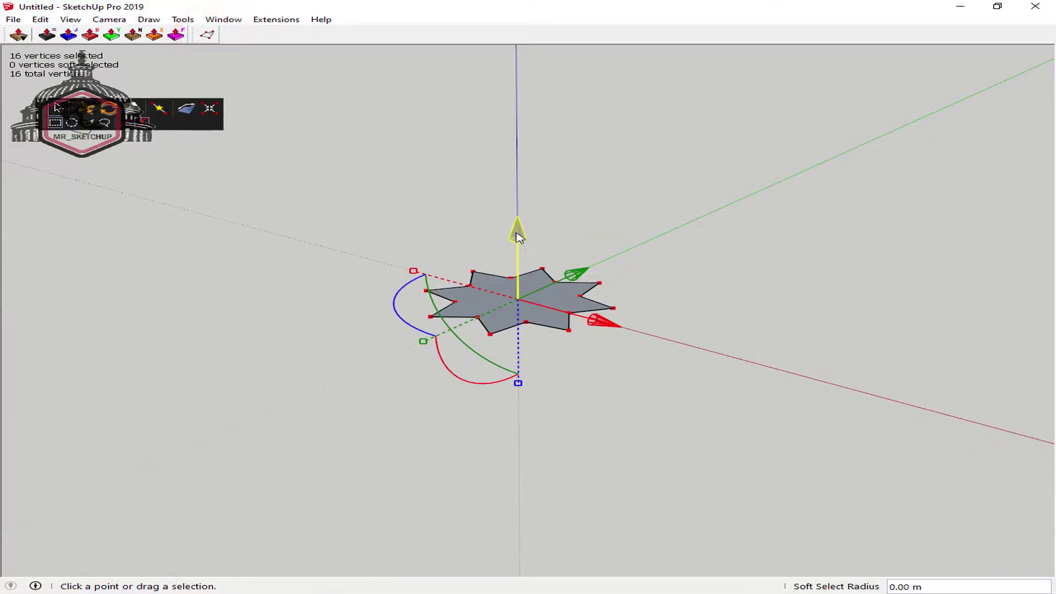
ctrl+drag(518, 236, 539, 121)
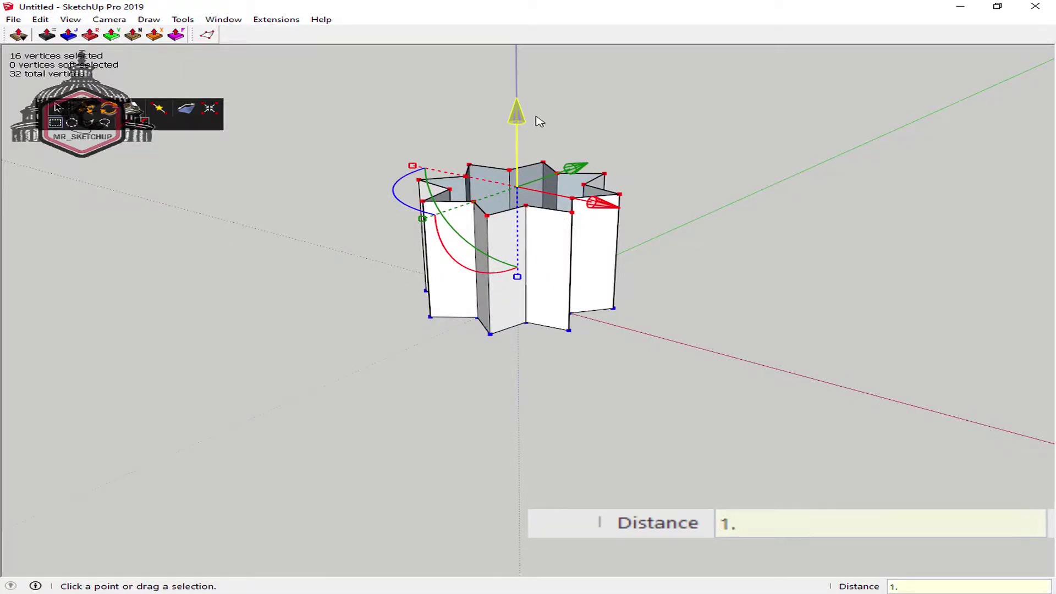
key(Return)
mouse_move(504, 238)
middle_down()
mouse_move(454, 357)
mouse_move(648, 290)
mouse_move(510, 252)
middle_up()
scroll(455, 356, down, 3)
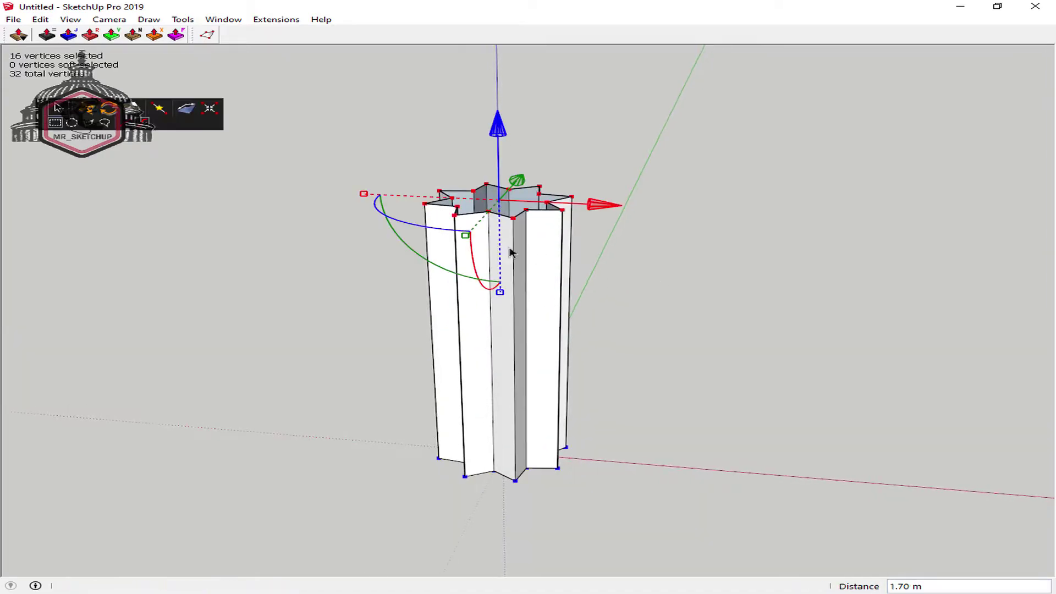
middle_drag(578, 205, 610, 361)
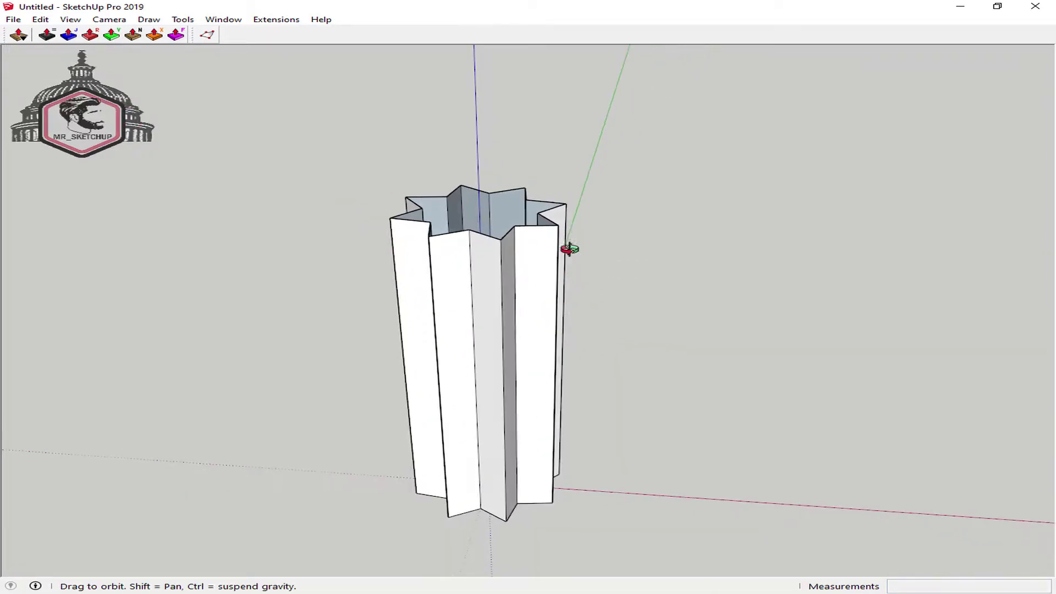
- From the top view, select the outer star tips of the column's top
key(F2)
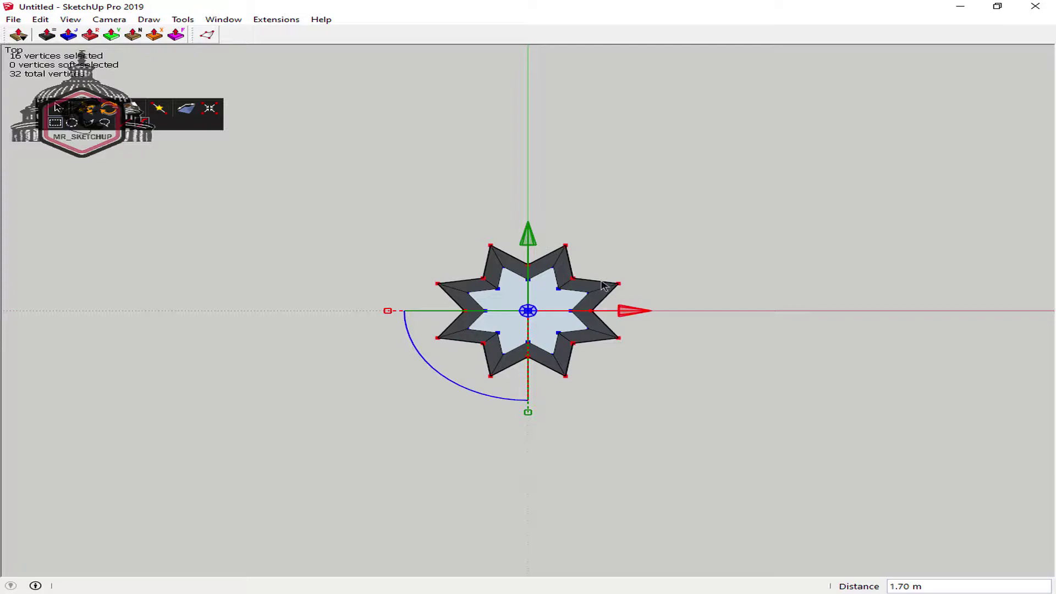
drag(605, 267, 634, 298)
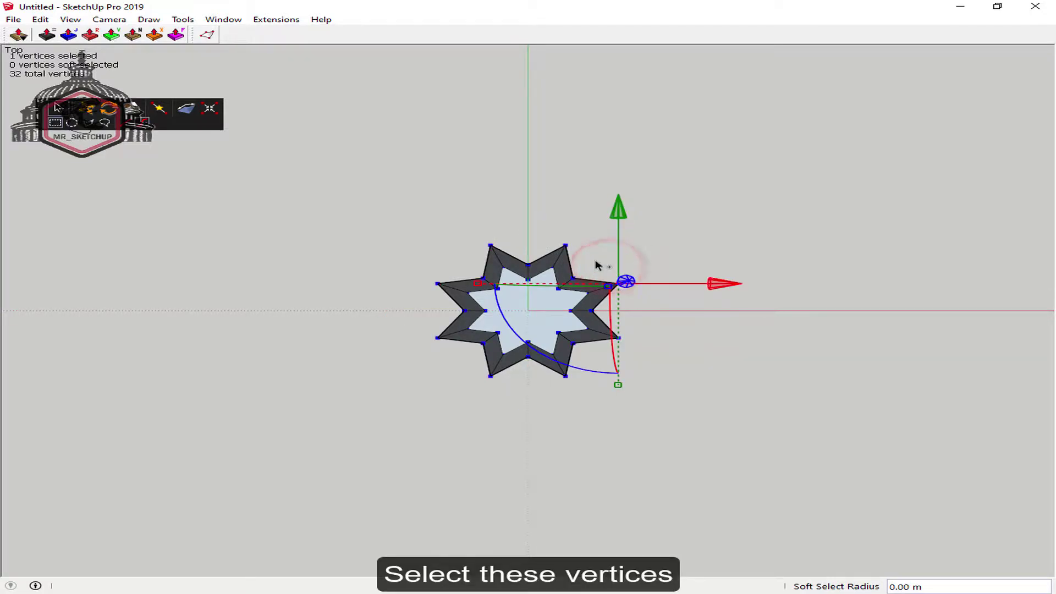
shift+click(559, 236)
shift+drag(510, 259, 506, 255)
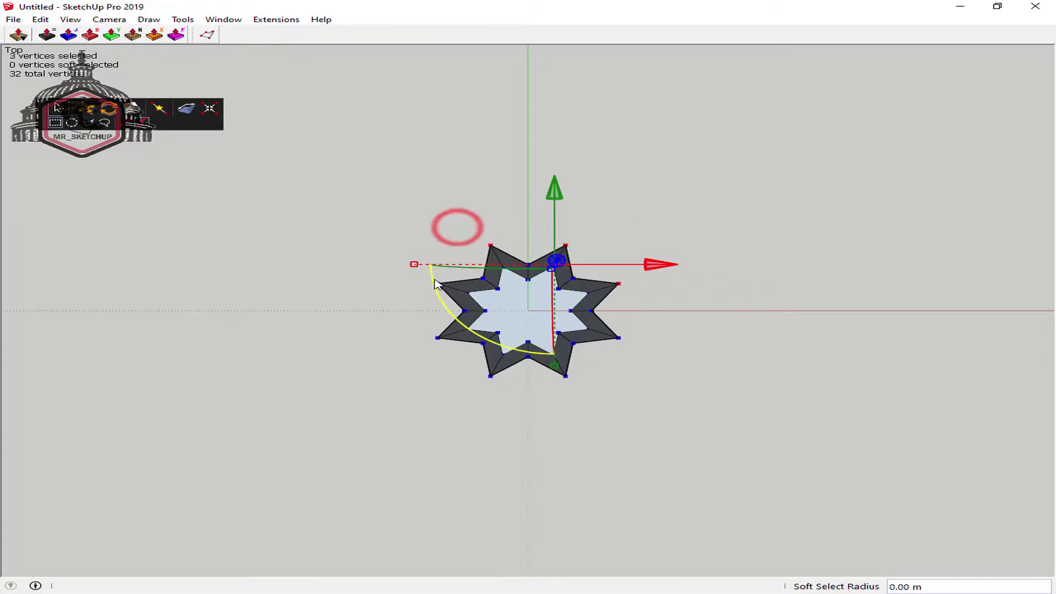
shift+drag(443, 297, 445, 298)
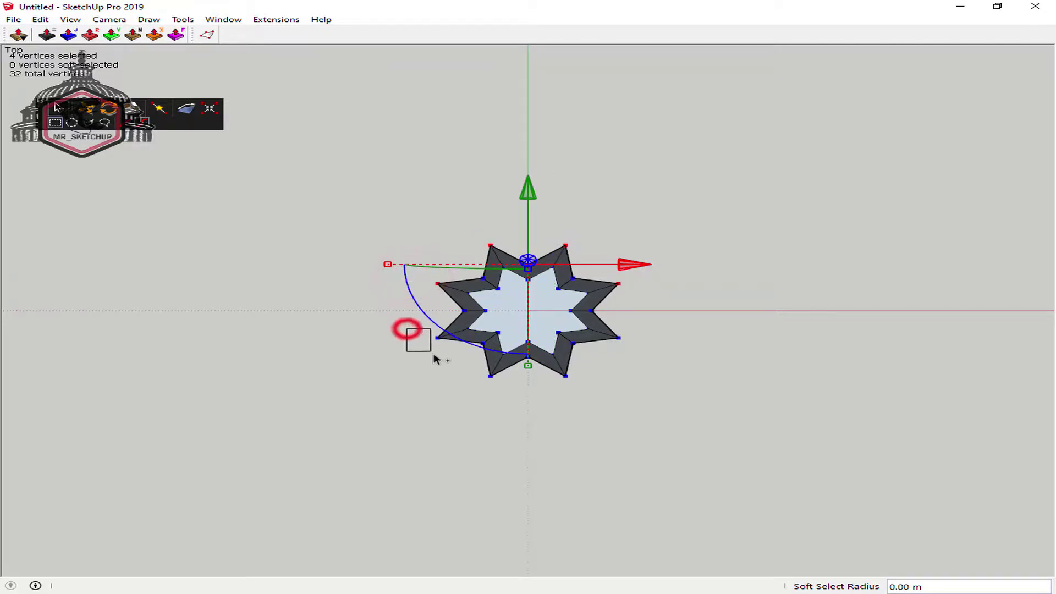
shift+drag(445, 368, 446, 368)
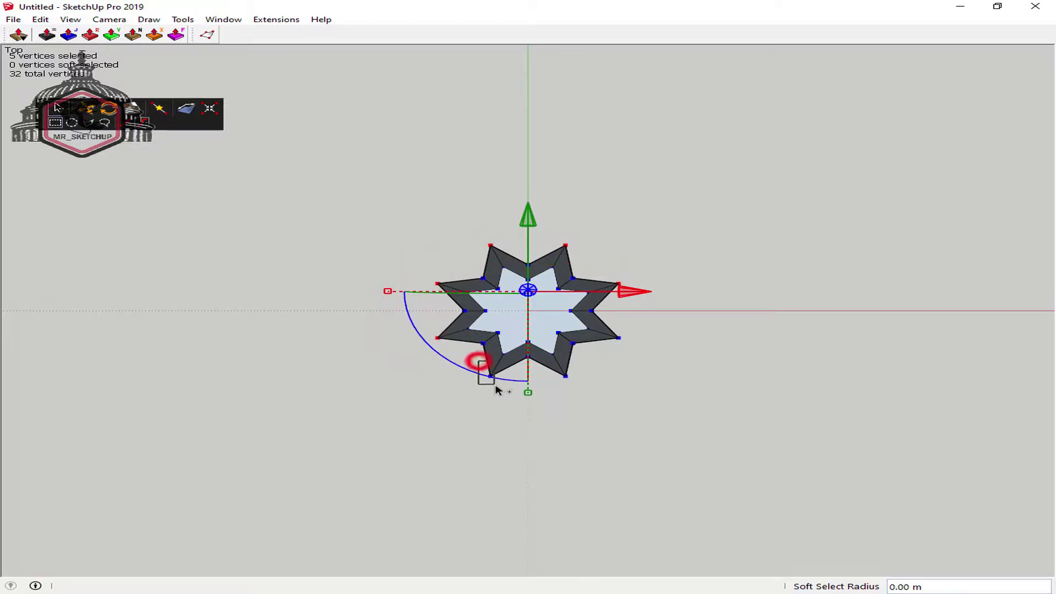
shift+drag(496, 391, 498, 392)
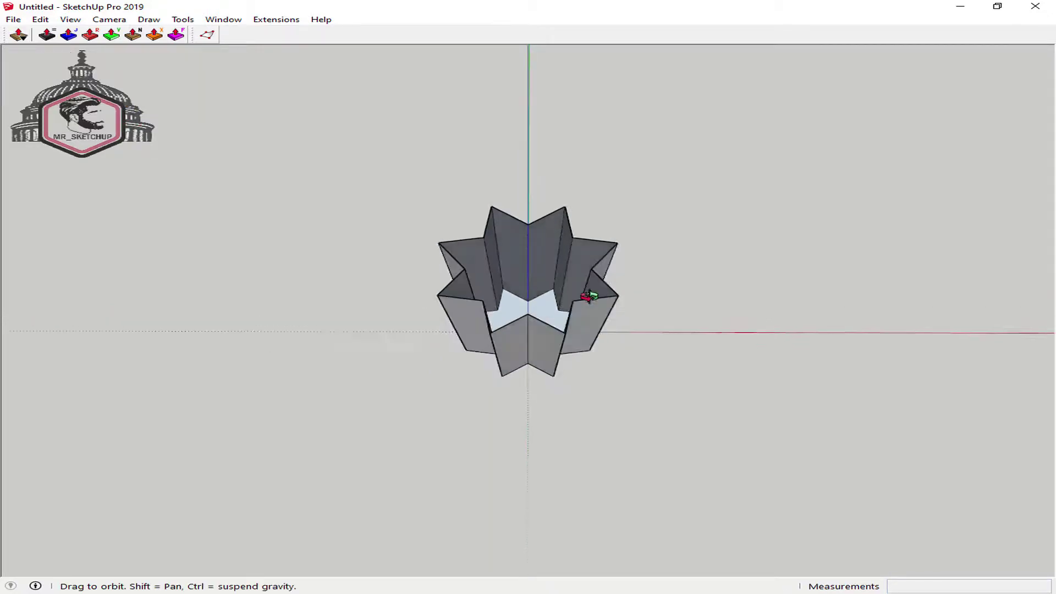
- Raise the selected top tips by 0.20 m and reselect the raised top vertices
middle_drag(566, 364, 594, 223)
middle_drag(592, 330, 571, 170)
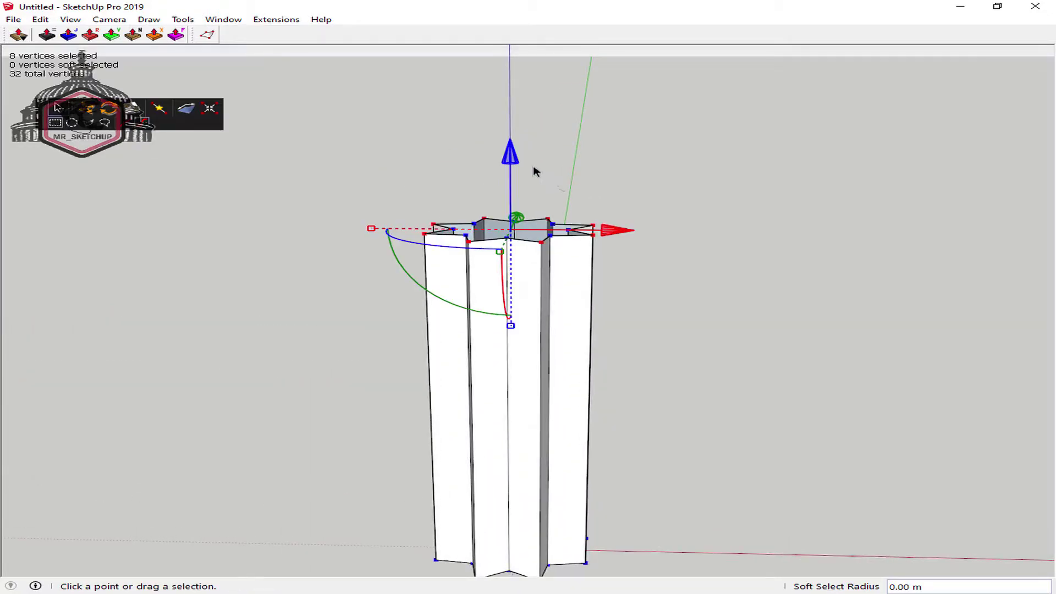
drag(509, 155, 512, 136)
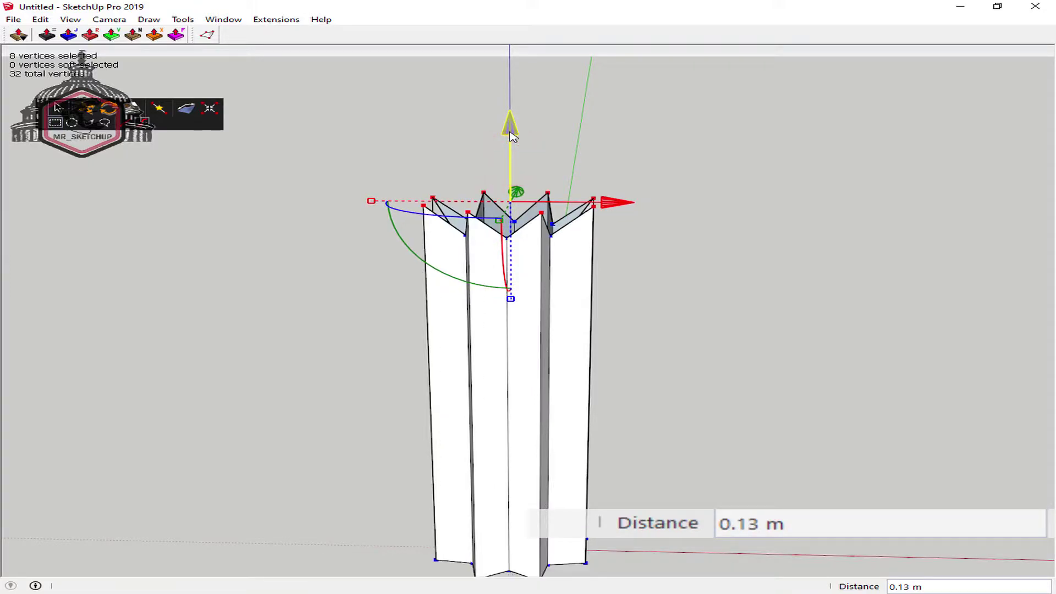
key(Return)
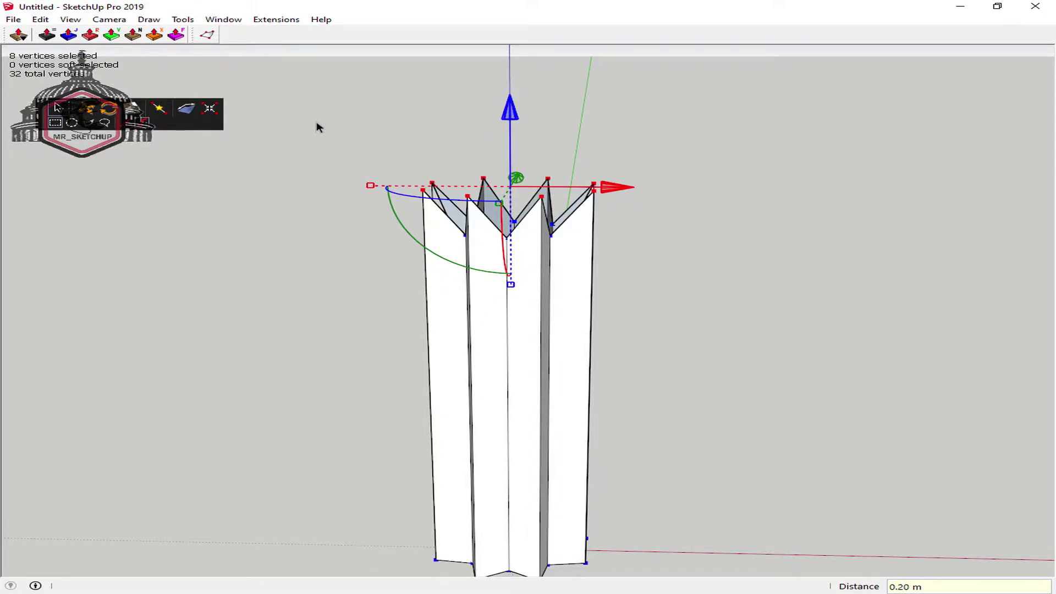
drag(314, 125, 665, 278)
mouse_move(678, 285)
middle_down()
mouse_move(631, 262)
mouse_move(860, 255)
mouse_move(529, 285)
mouse_move(485, 334)
mouse_move(71, 341)
middle_up()
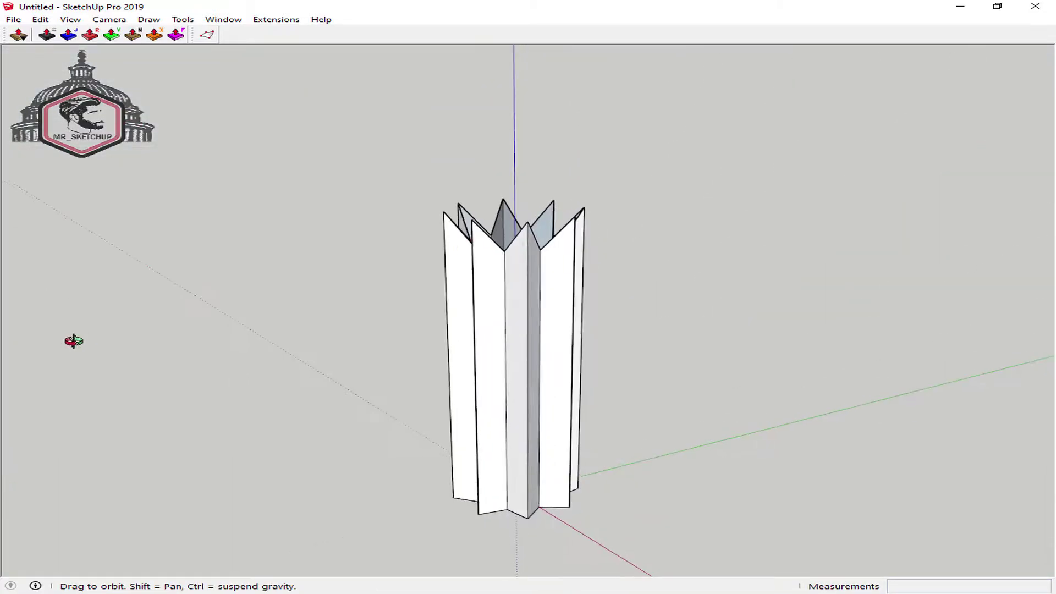
- Scale the selected top rim outward by a factor of 2, flaring the column into a vase
mouse_move(271, 347)
middle_down()
mouse_move(509, 288)
mouse_move(588, 320)
middle_up()
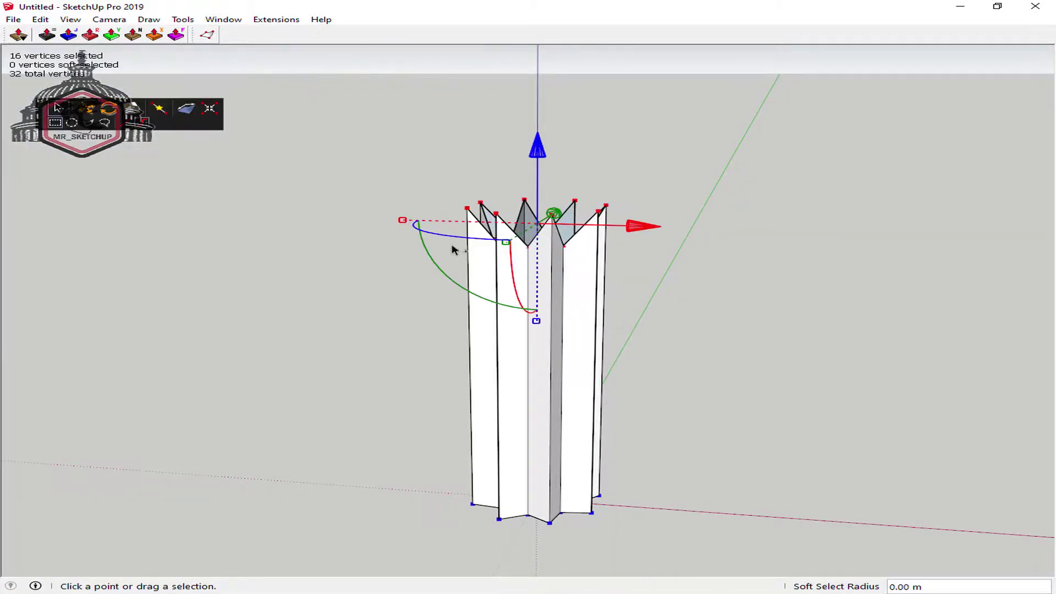
ctrl+shift+drag(407, 225, 308, 225)
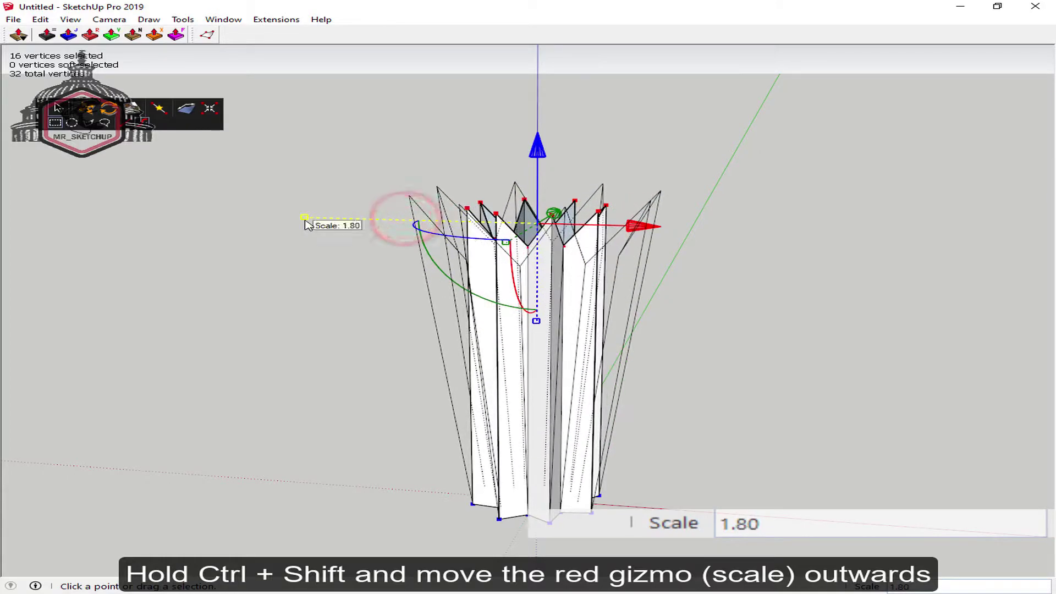
key(Return)
key(space)
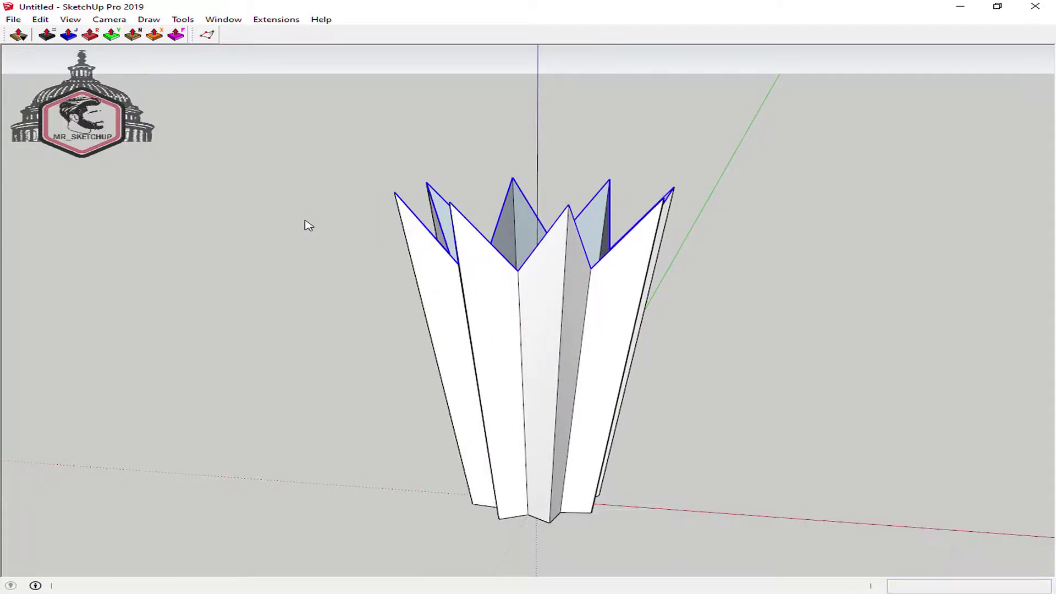
mouse_move(304, 224)
middle_down()
mouse_move(638, 285)
mouse_move(325, 220)
mouse_move(275, 246)
middle_up()
mouse_move(777, 250)
middle_down()
mouse_move(401, 250)
mouse_move(313, 265)
middle_up()
mouse_move(848, 219)
middle_down()
mouse_move(240, 222)
mouse_move(608, 222)
mouse_move(370, 229)
mouse_move(566, 228)
mouse_move(636, 244)
mouse_move(579, 246)
mouse_move(626, 252)
middle_up()
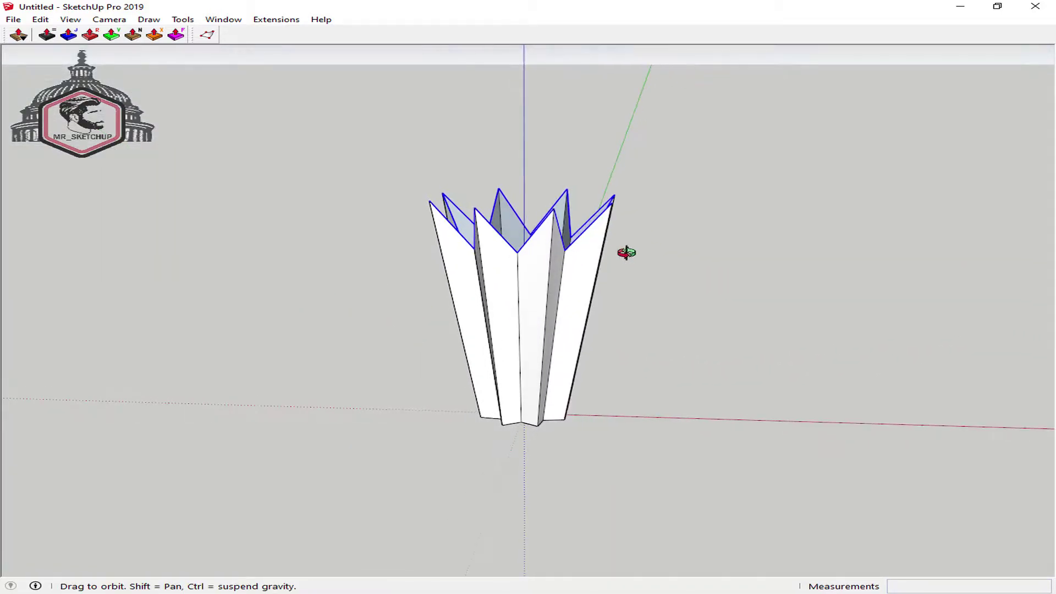
- Draw blue-axis-locked edges that close a pointed triangular face on one flared point
key(l)
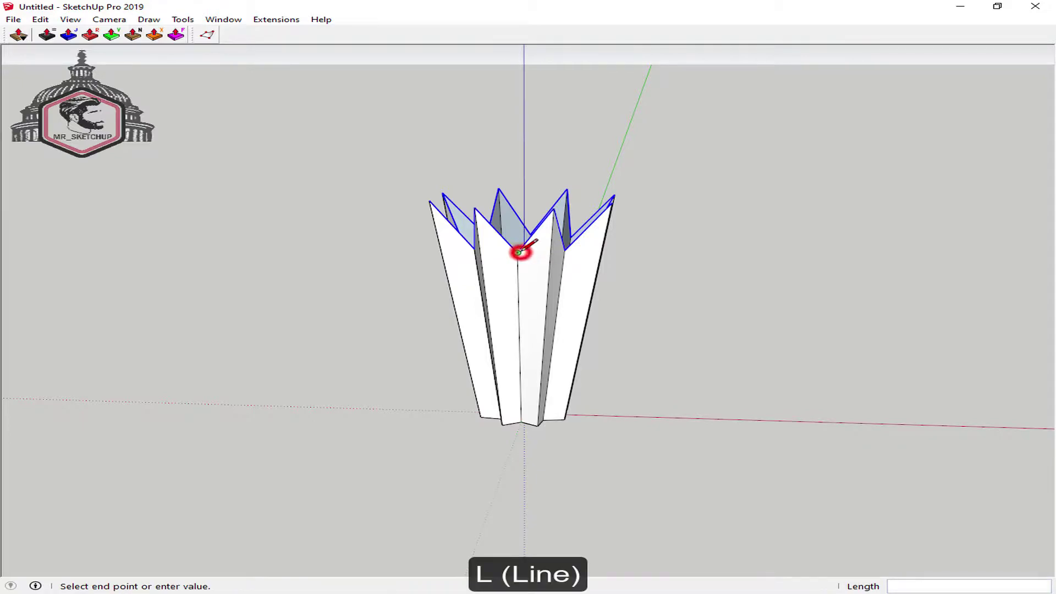
mouse_move(521, 213)
middle_down()
mouse_move(518, 156)
mouse_move(523, 188)
middle_up()
key(Up)
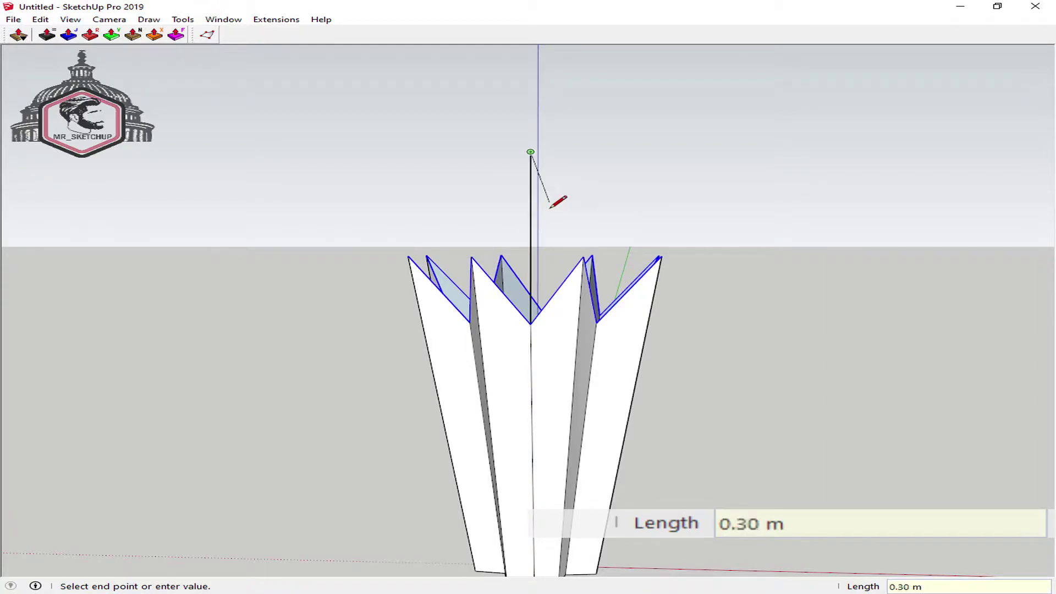
click(471, 256)
click(530, 155)
key(space)
middle_drag(650, 199, 547, 355)
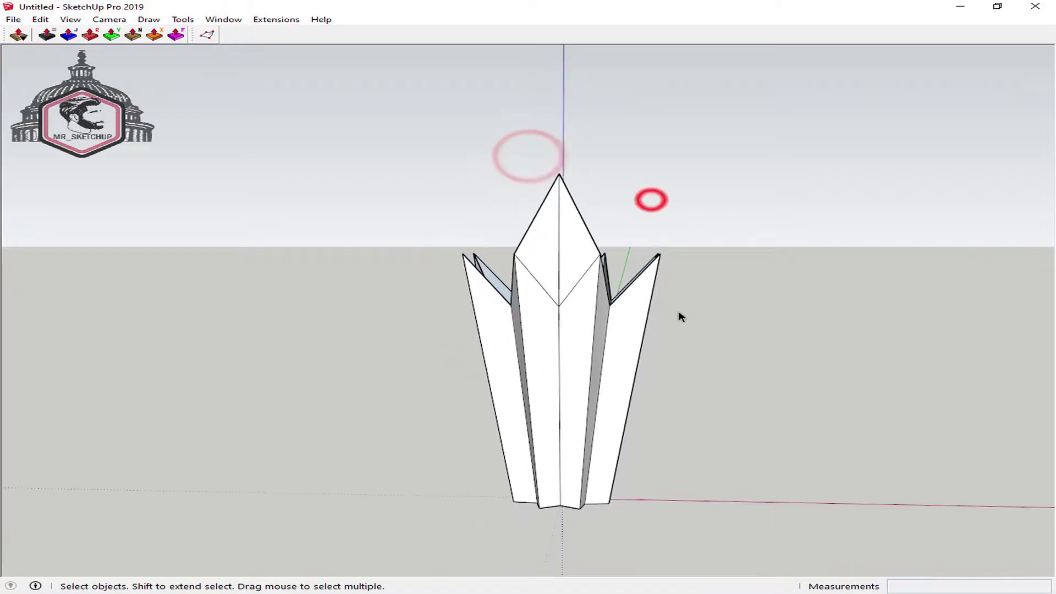
mouse_move(599, 406)
middle_down()
mouse_move(540, 394)
mouse_move(568, 379)
mouse_move(548, 408)
middle_up()
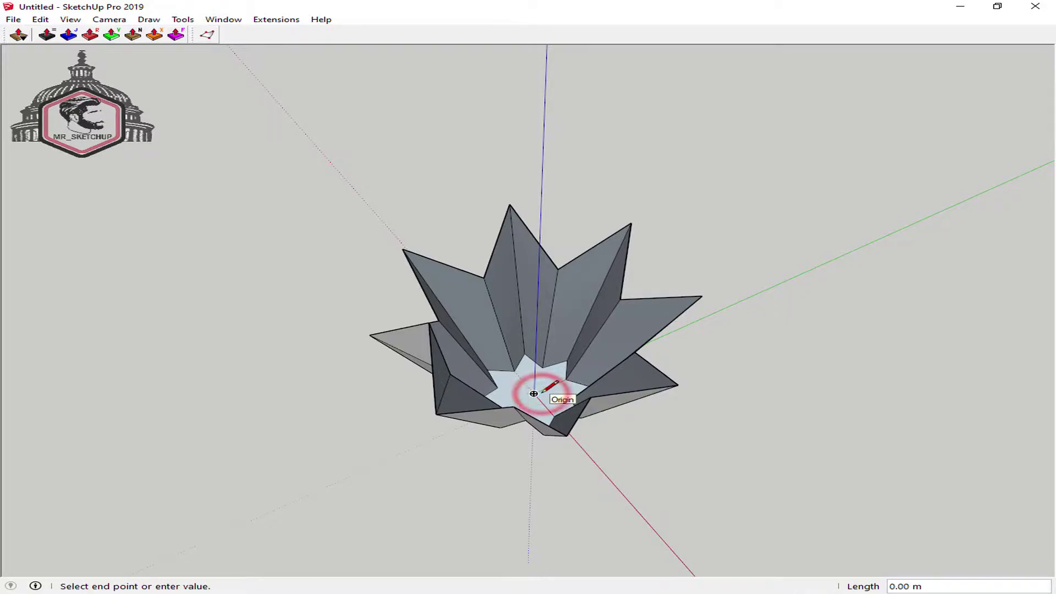
- Draw an edge up the central axis and select the new triangular face
mouse_move(542, 392)
middle_down()
mouse_move(605, 213)
mouse_move(549, 159)
middle_up()
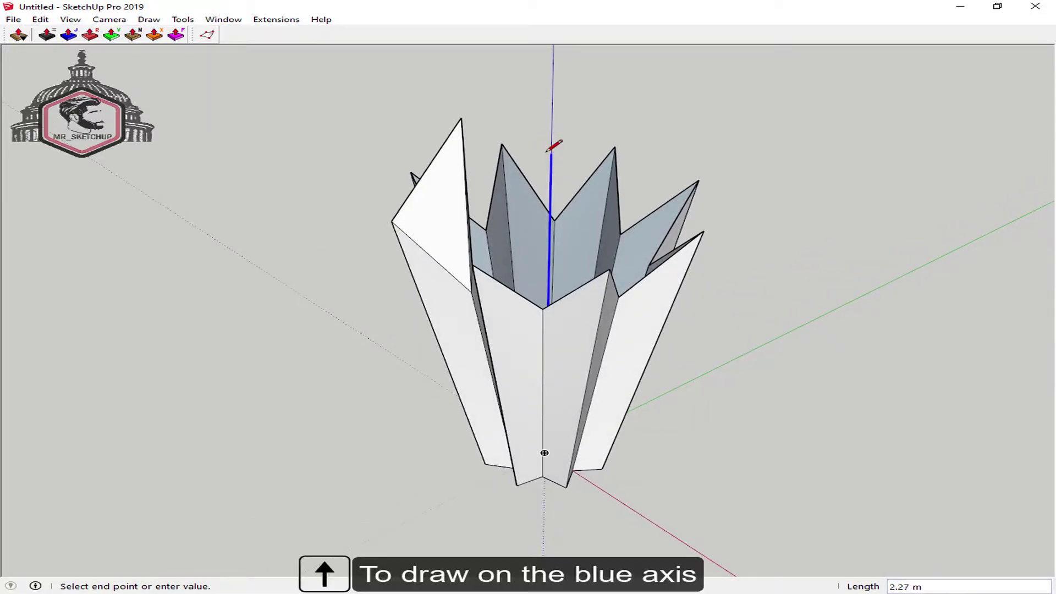
mouse_move(554, 219)
middle_down()
mouse_move(479, 259)
mouse_move(898, 283)
mouse_move(750, 167)
middle_up()
key(space)
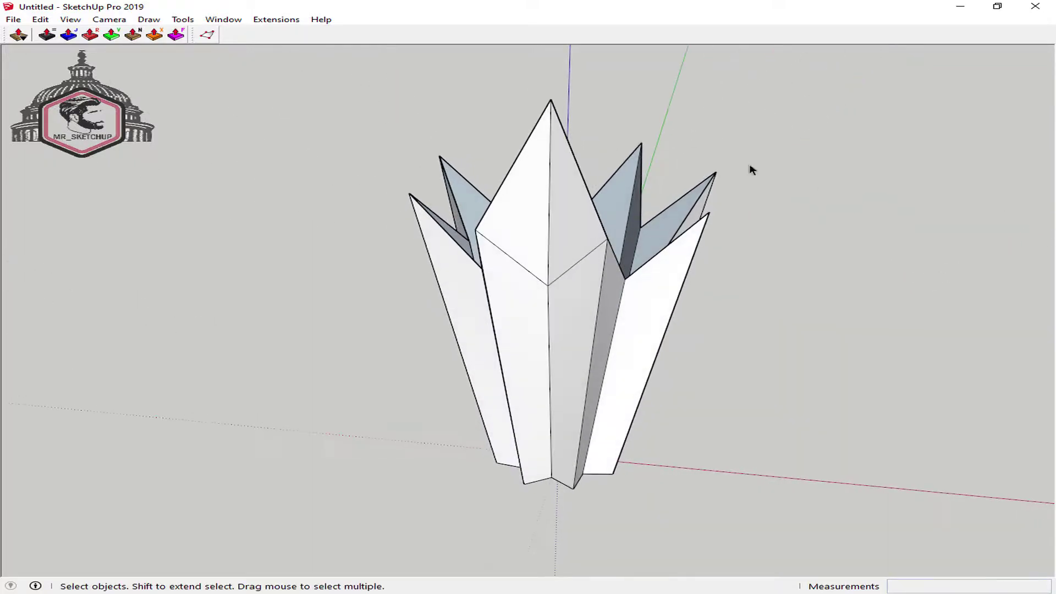
click(589, 85)
mouse_move(589, 85)
middle_down()
mouse_move(620, 144)
mouse_move(276, 249)
mouse_move(554, 278)
mouse_move(521, 299)
mouse_move(537, 354)
mouse_move(531, 324)
mouse_move(525, 339)
middle_up()
- Rotate-copy the triangular face 45° about the central axis, repeated seven times (x7)
key(q)
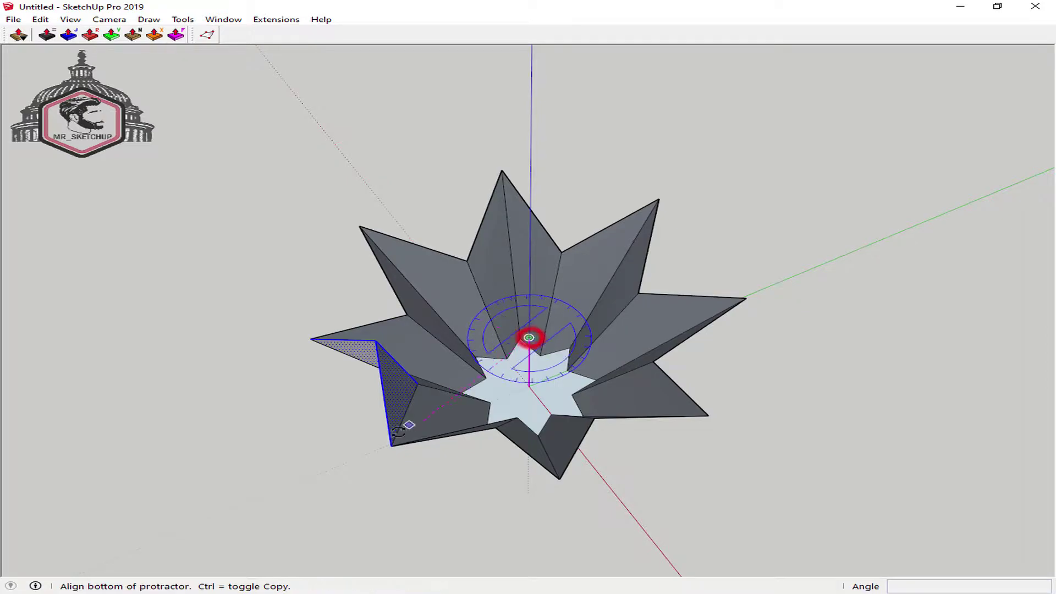
click(389, 450)
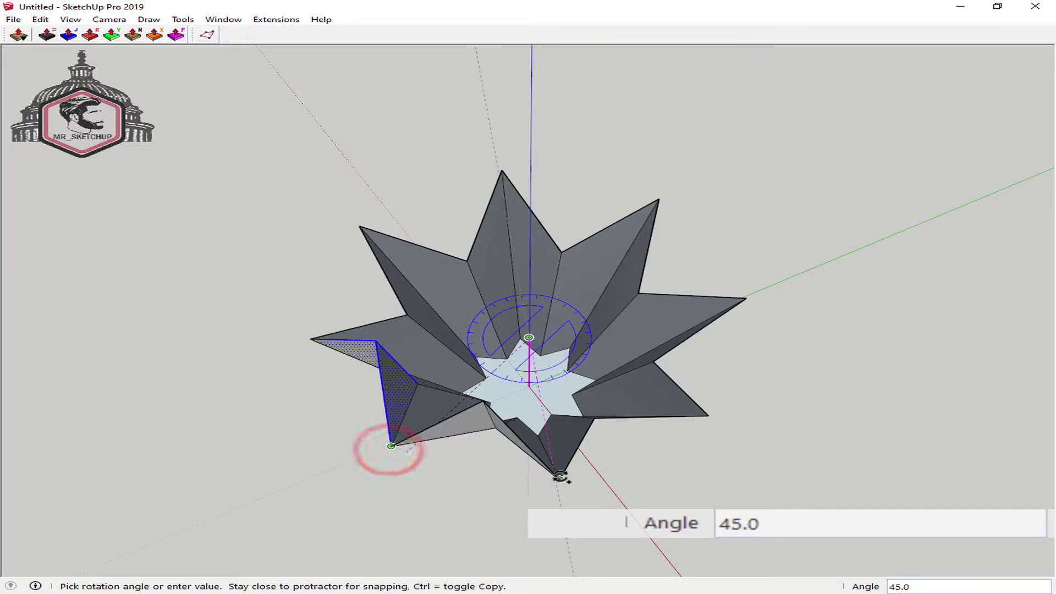
click(559, 476)
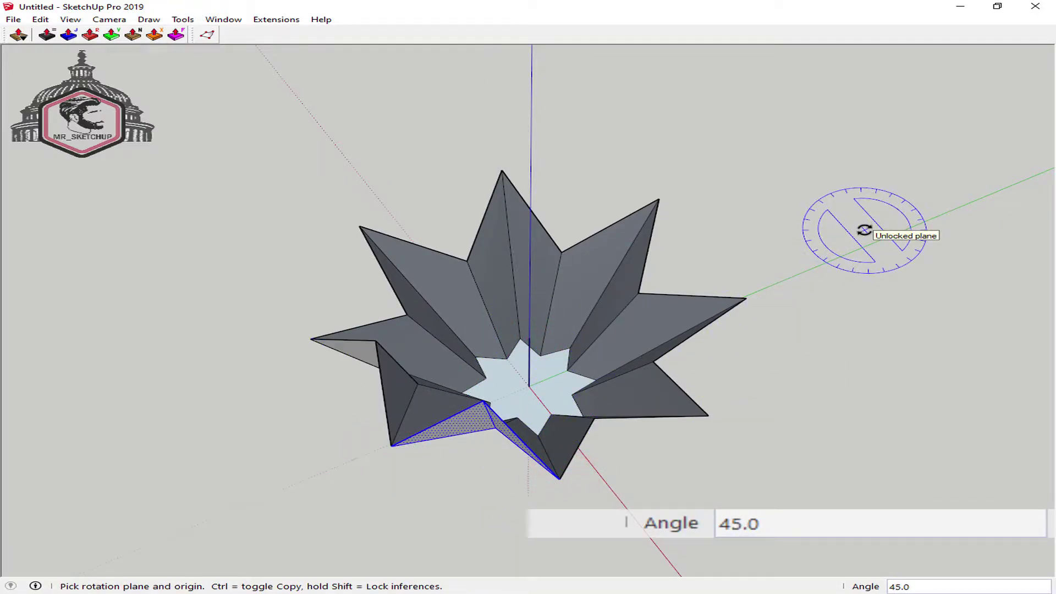
text(x7)
key(Return)
mouse_move(865, 229)
middle_down()
mouse_move(548, 424)
mouse_move(787, 167)
mouse_move(643, 276)
middle_up()
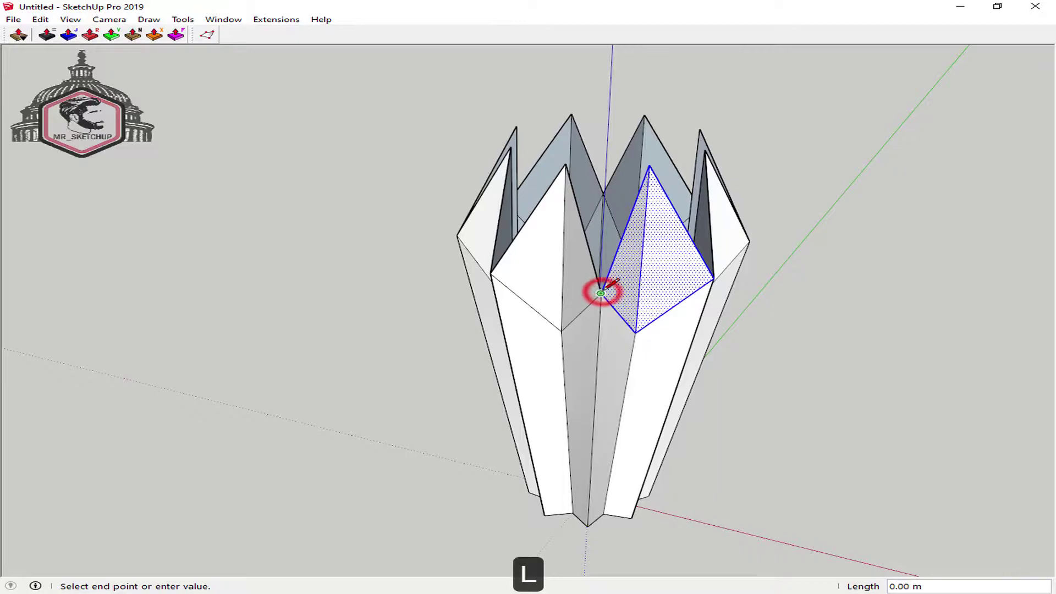
- Draw a vertical edge up the central axis and select the upper-right triangular face
key(Up)
mouse_move(605, 136)
middle_down()
mouse_move(566, 219)
mouse_move(591, 126)
middle_up()
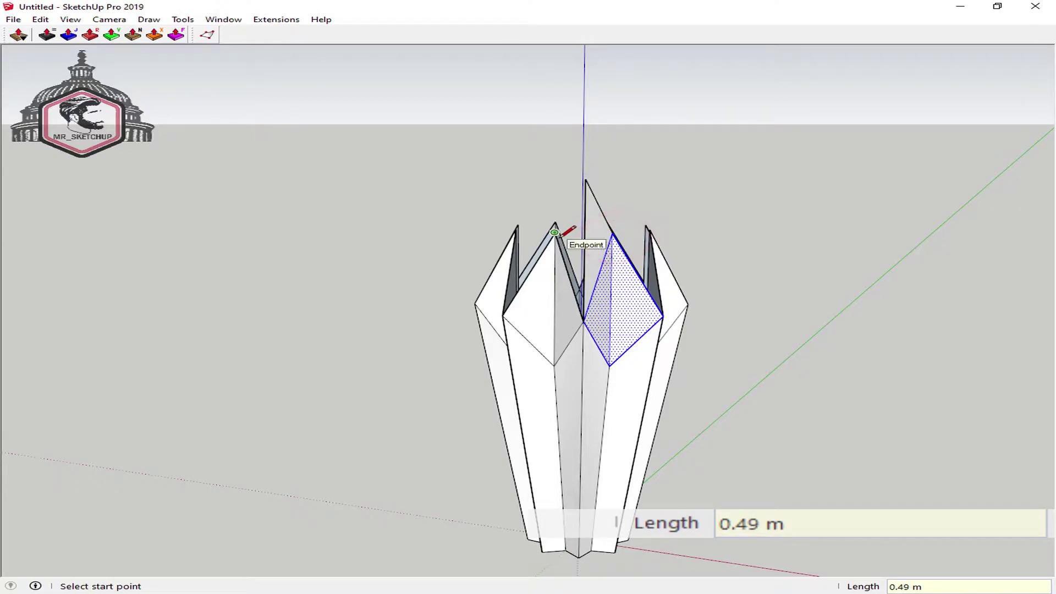
click(584, 178)
mouse_move(584, 177)
middle_down()
mouse_move(424, 252)
mouse_move(165, 287)
mouse_move(163, 225)
mouse_move(559, 170)
mouse_move(860, 160)
middle_up()
key(space)
click(637, 185)
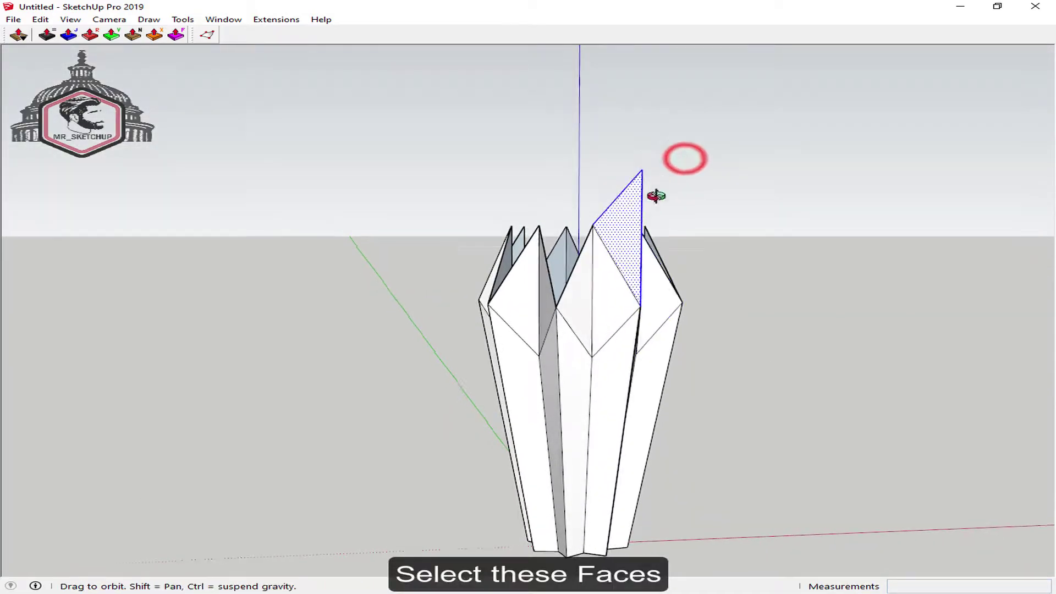
mouse_move(656, 196)
middle_down()
mouse_move(612, 389)
mouse_move(702, 405)
mouse_move(665, 400)
middle_up()
- Rotate a 45° copy of that face around the blue axis and array it seven times
key(q)
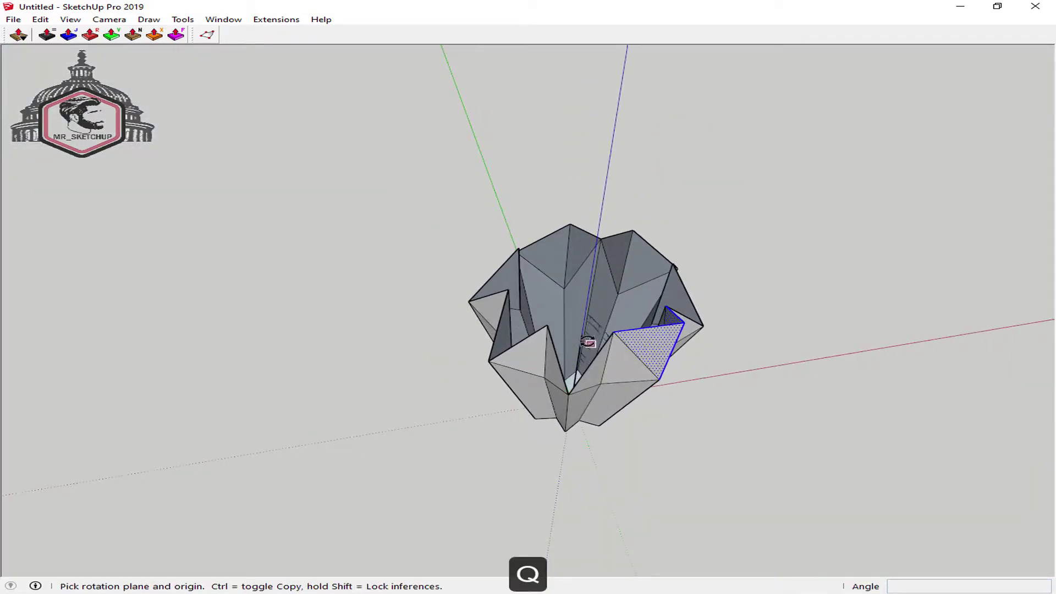
key(Up)
click(581, 336)
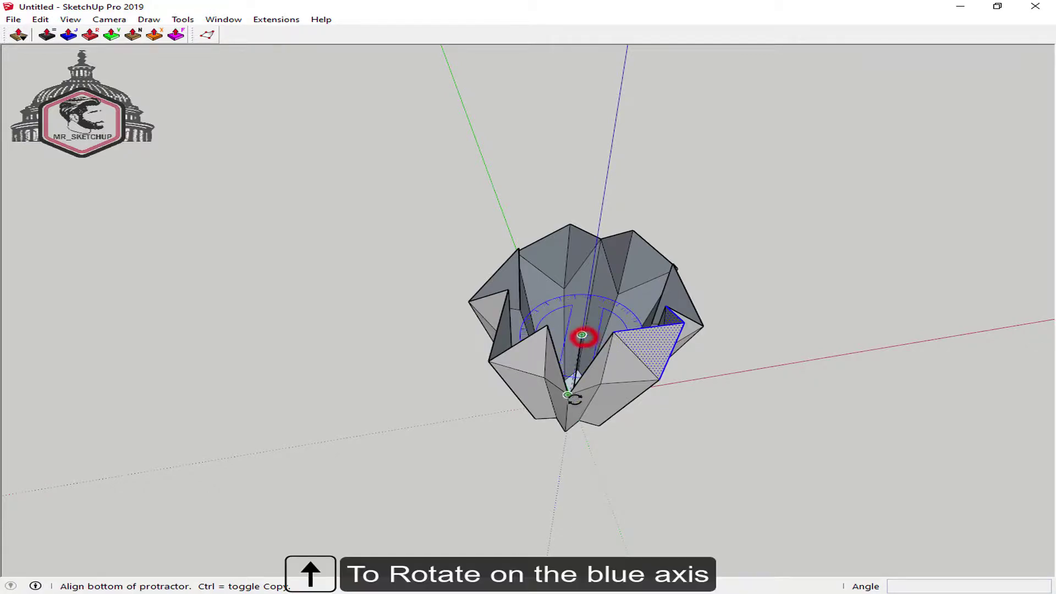
click(569, 394)
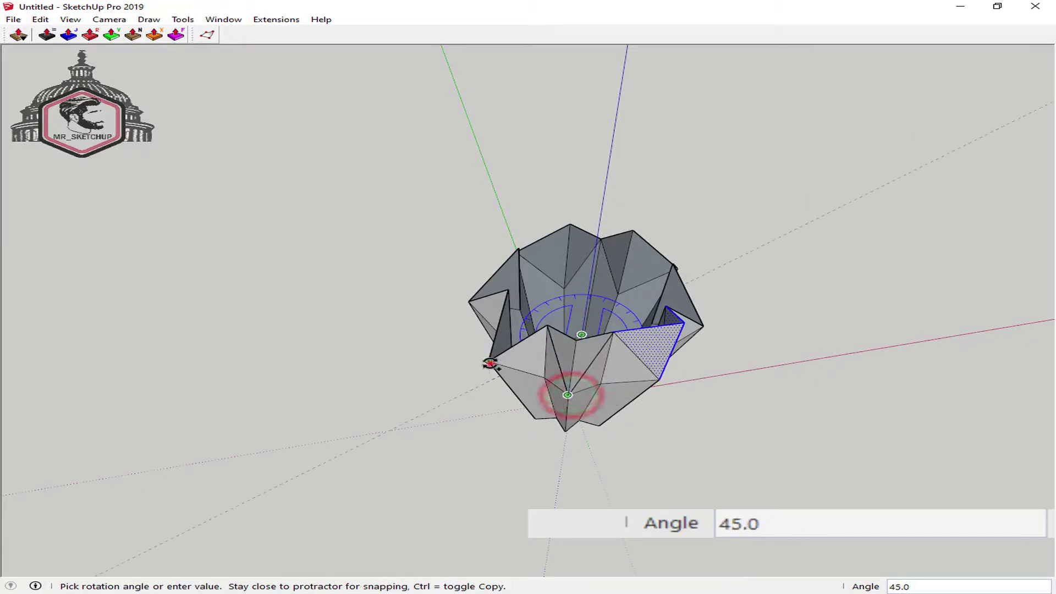
click(490, 363)
text(7)
key(Return)
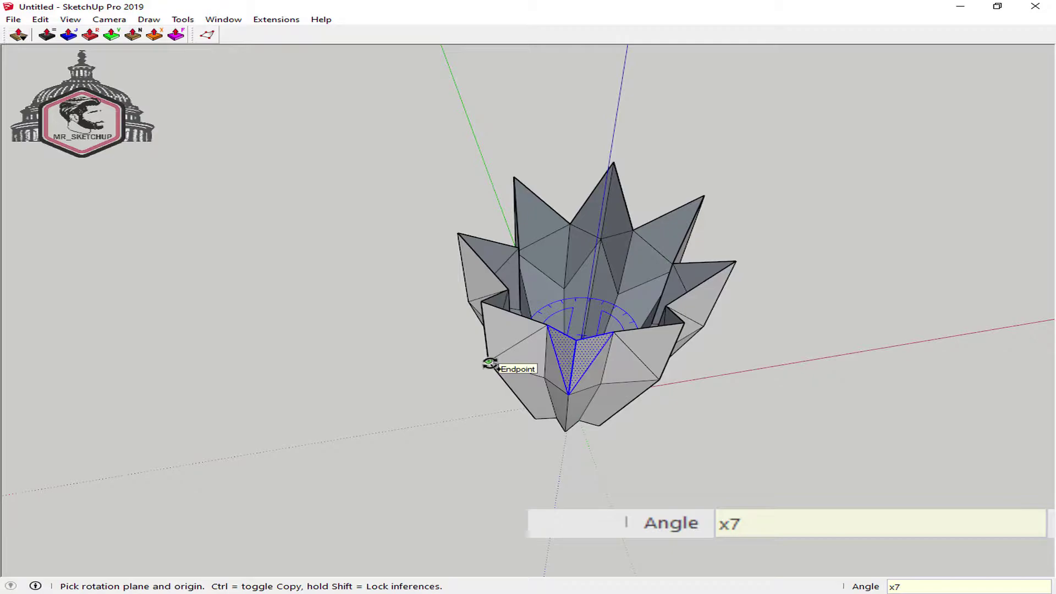
mouse_move(758, 302)
middle_down()
mouse_move(464, 132)
mouse_move(460, 146)
mouse_move(637, 111)
mouse_move(562, 373)
middle_up()
key(l)
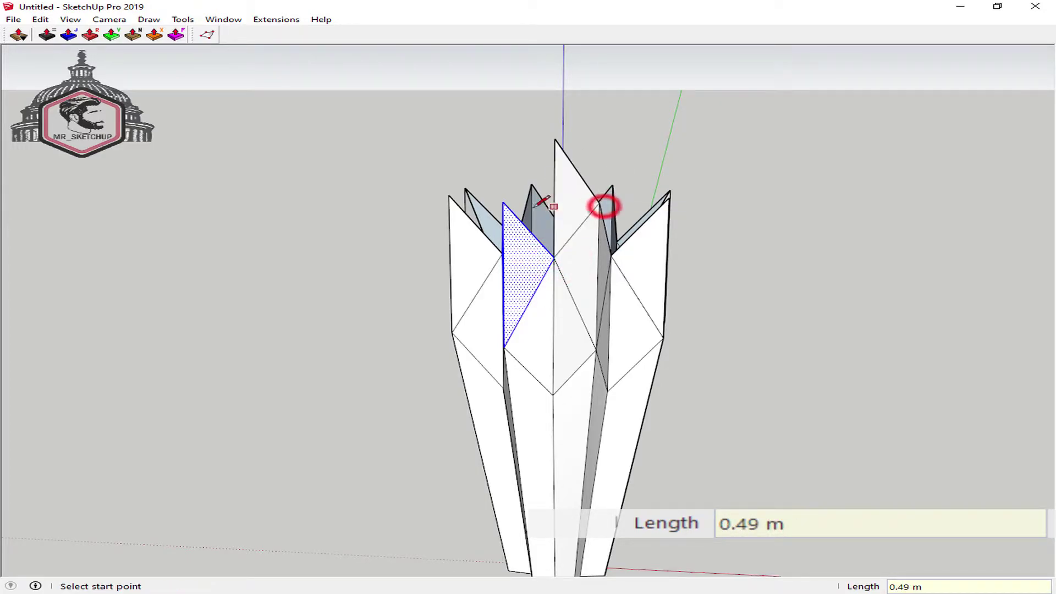
- Close the new triangular panel face at the vase's top vertex
click(554, 138)
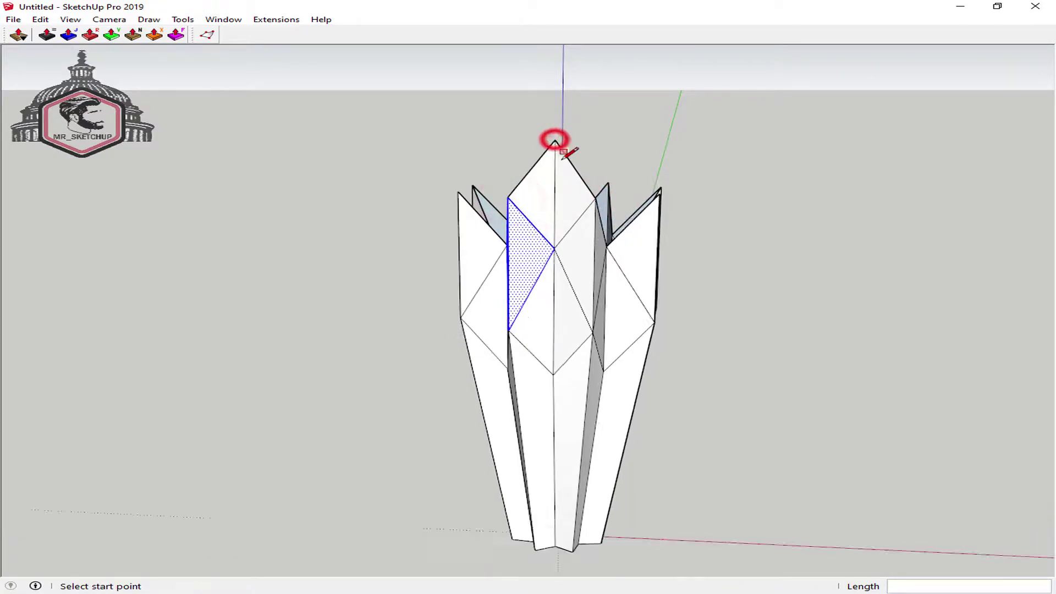
middle_drag(553, 141, 607, 231)
key(space)
middle_drag(532, 157, 557, 355)
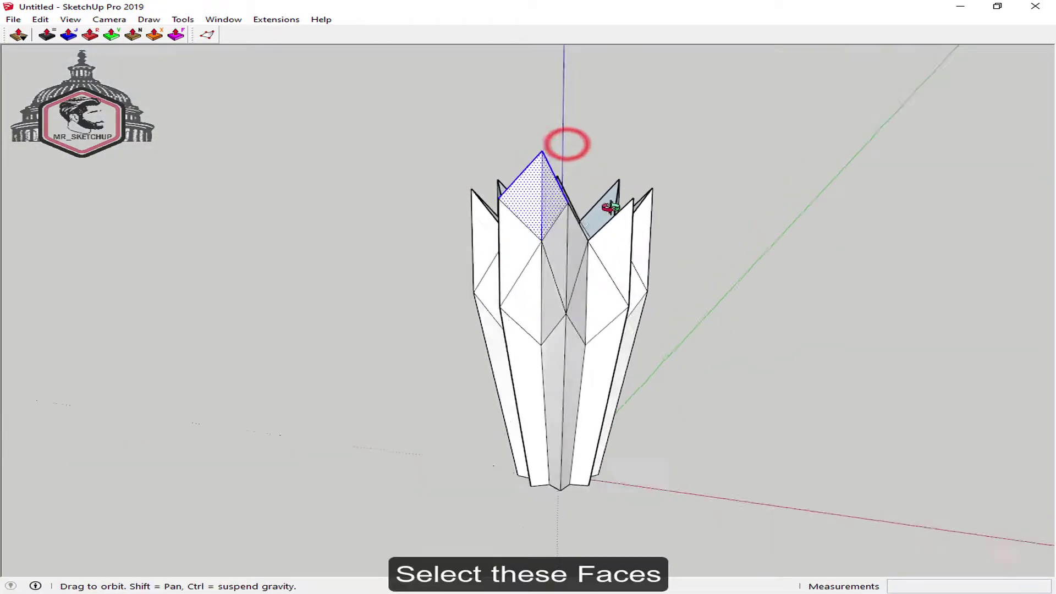
- Rotate-copy the panel faces 45° about the blue axis, seven copies around the vase
key(q)
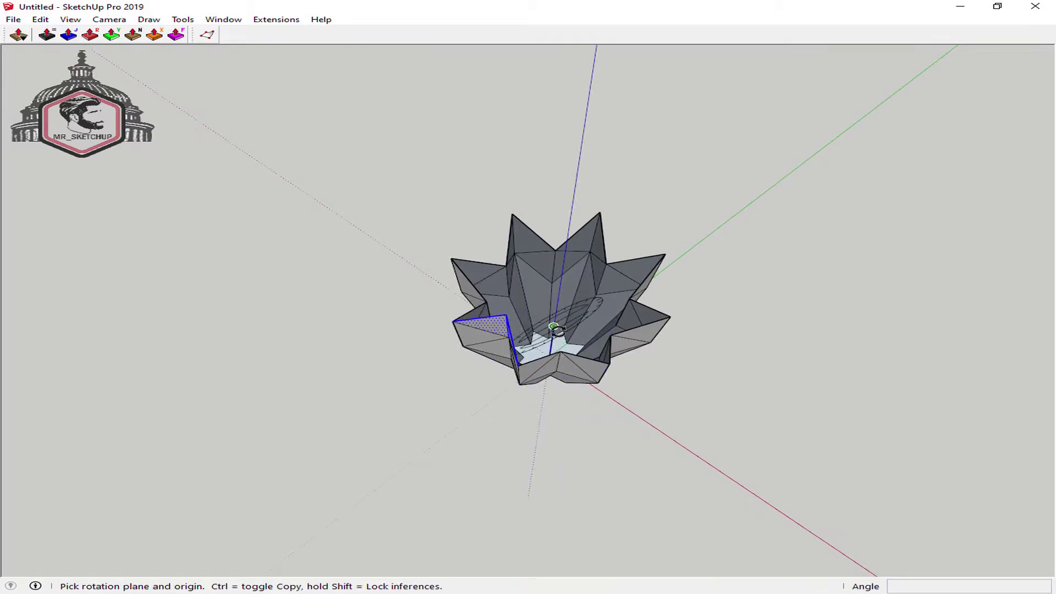
key(Up)
click(554, 326)
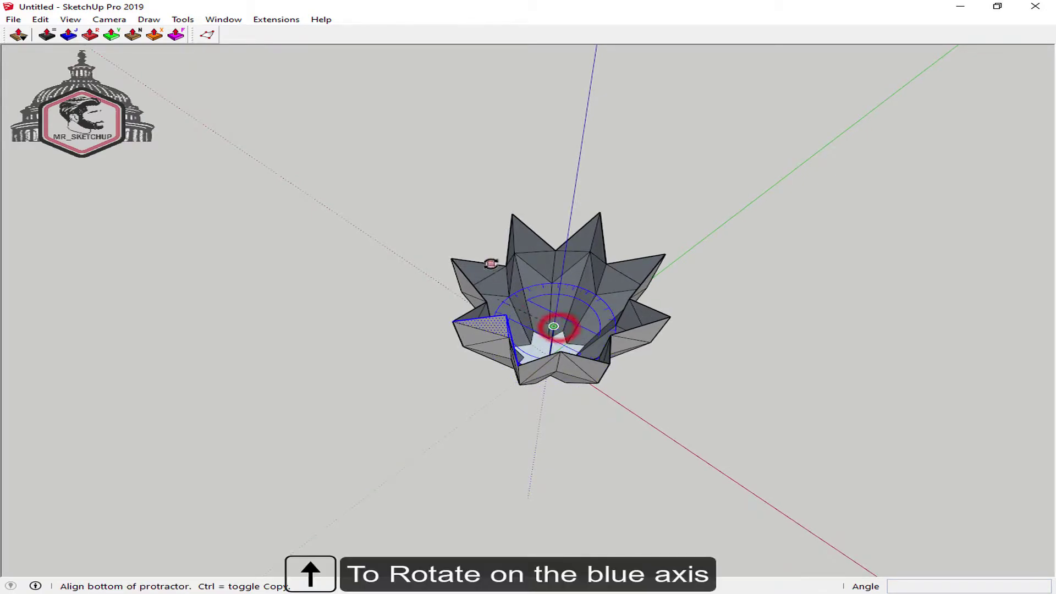
click(505, 264)
click(552, 251)
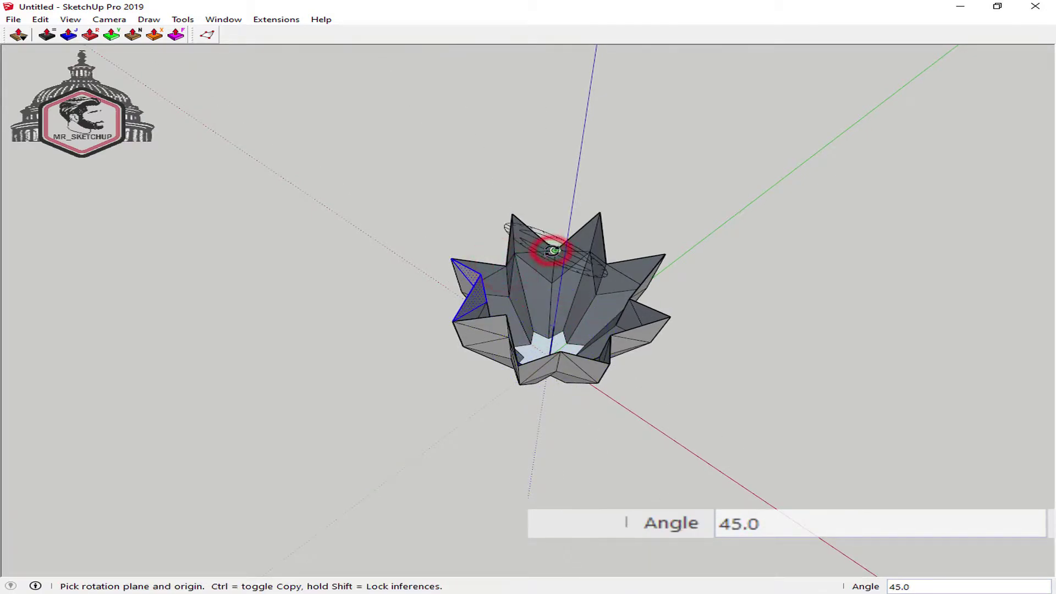
text(x7)
key(Return)
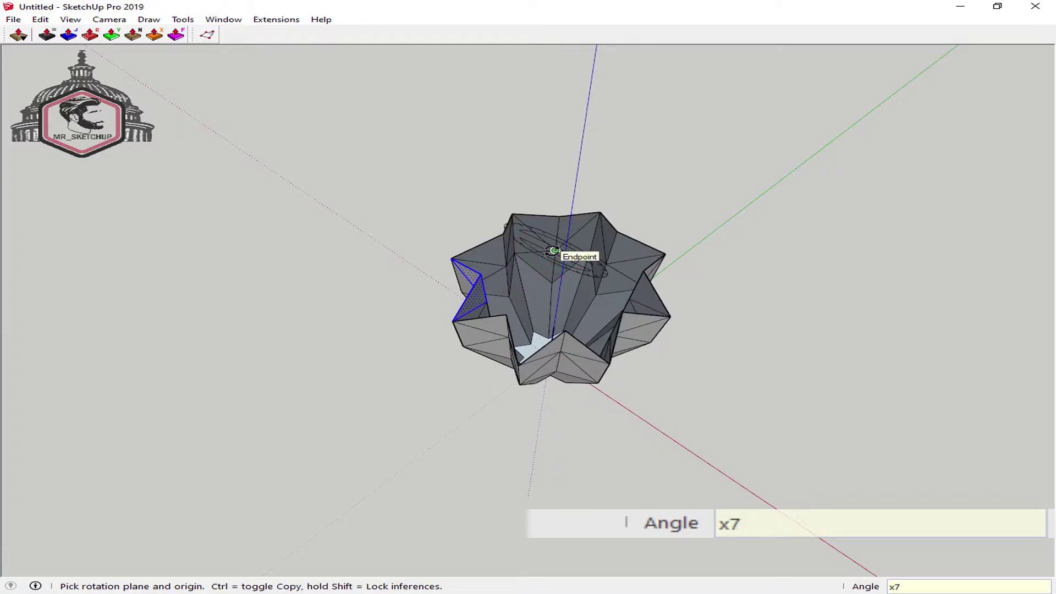
- Switch to the Front view of the faceted vase
key(space)
click(730, 183)
key(o)
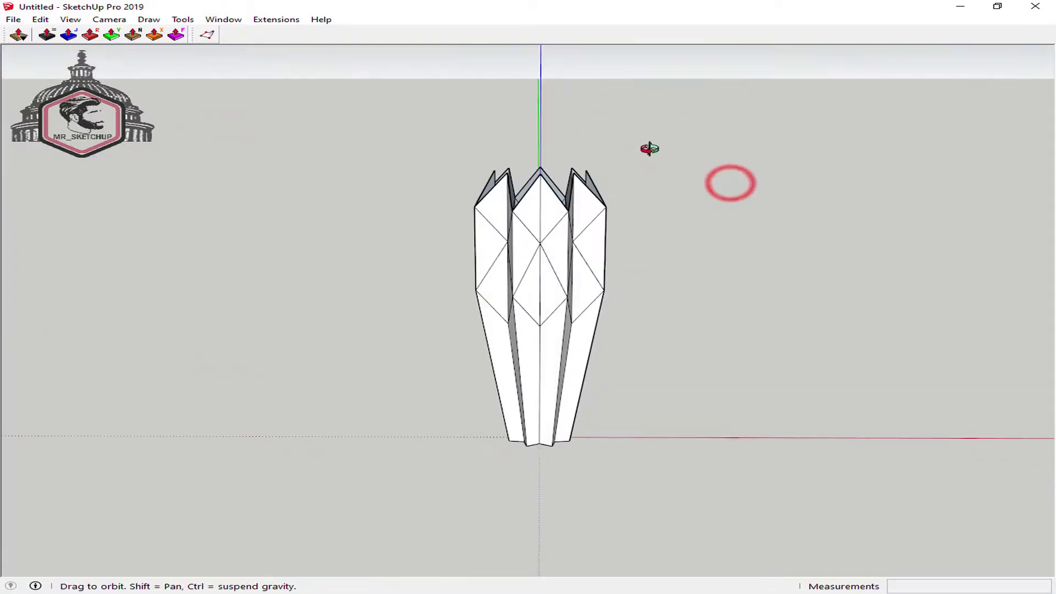
key(space)
key(F3)
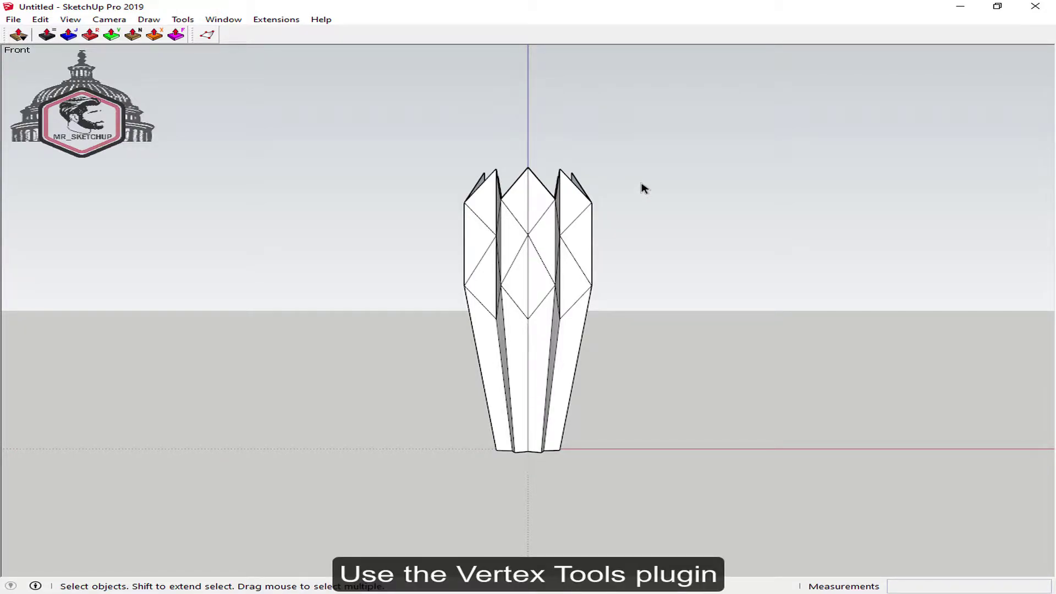
- Scale the middle vertex ring outward by a factor of 3 with Vertex Tools
key(v)
drag(388, 228, 691, 254)
key(o)
mouse_move(471, 242)
mouse_down()
mouse_move(641, 247)
mouse_move(292, 285)
mouse_move(712, 276)
mouse_up()
key(v)
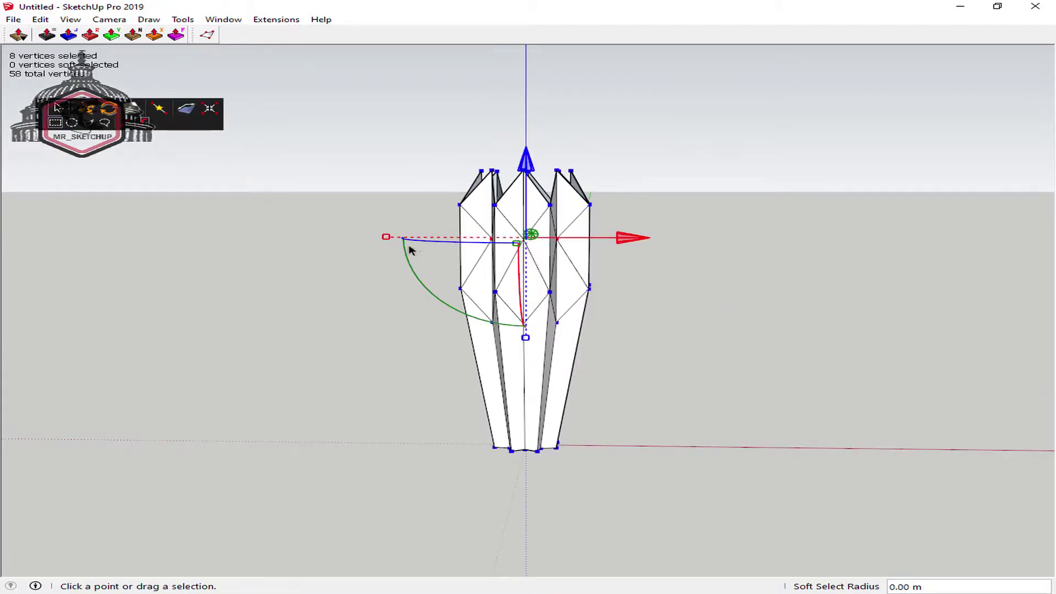
ctrl+shift+drag(387, 236, 226, 246)
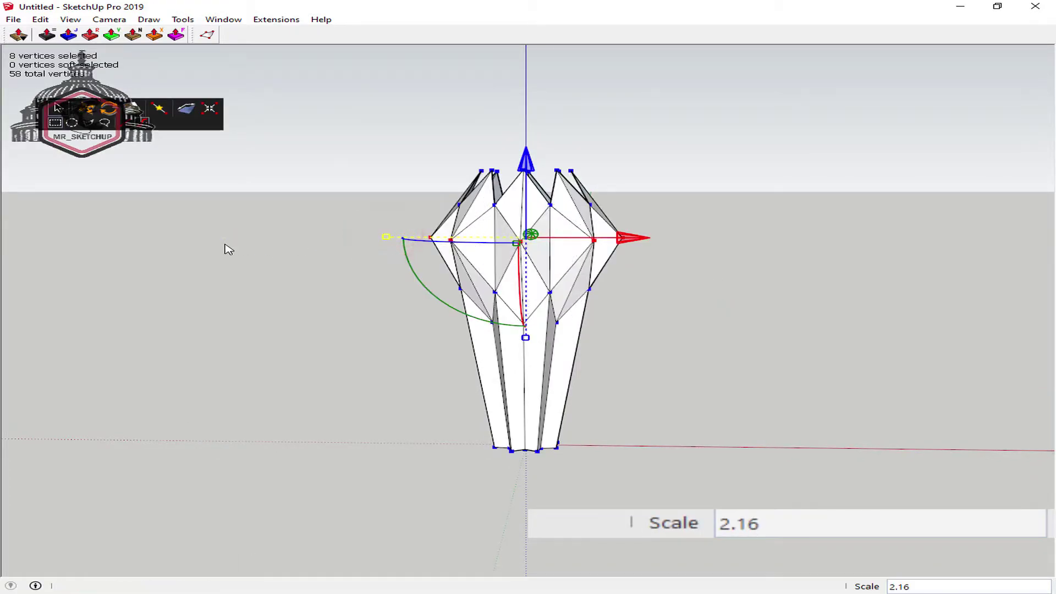
text(1.5)
key(Return)
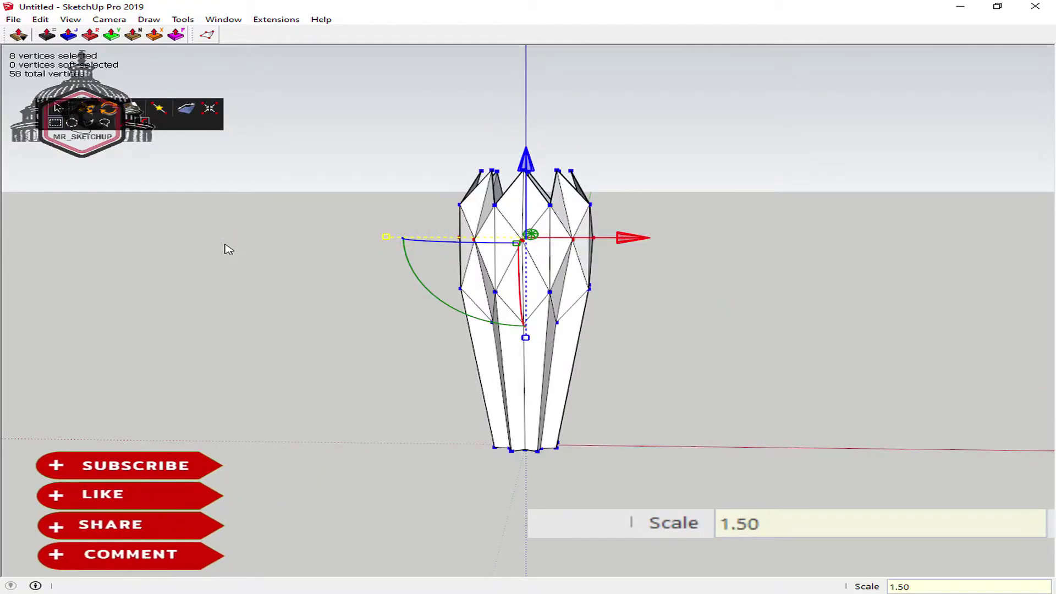
text(3)
key(Return)
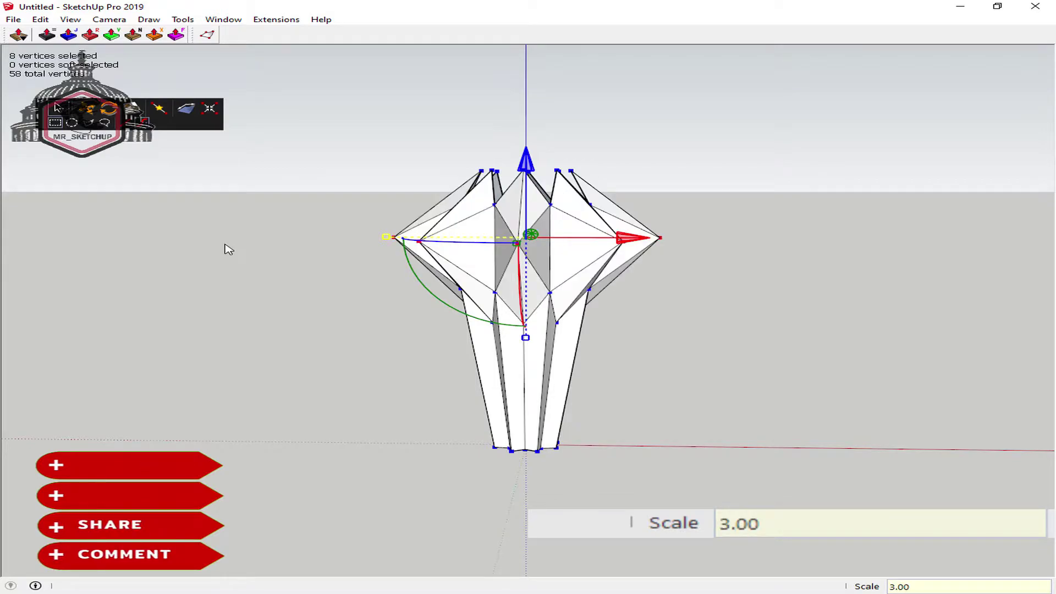
- Scale the upper-middle ring by 4.5 and the top ring by 6
drag(366, 187, 749, 217)
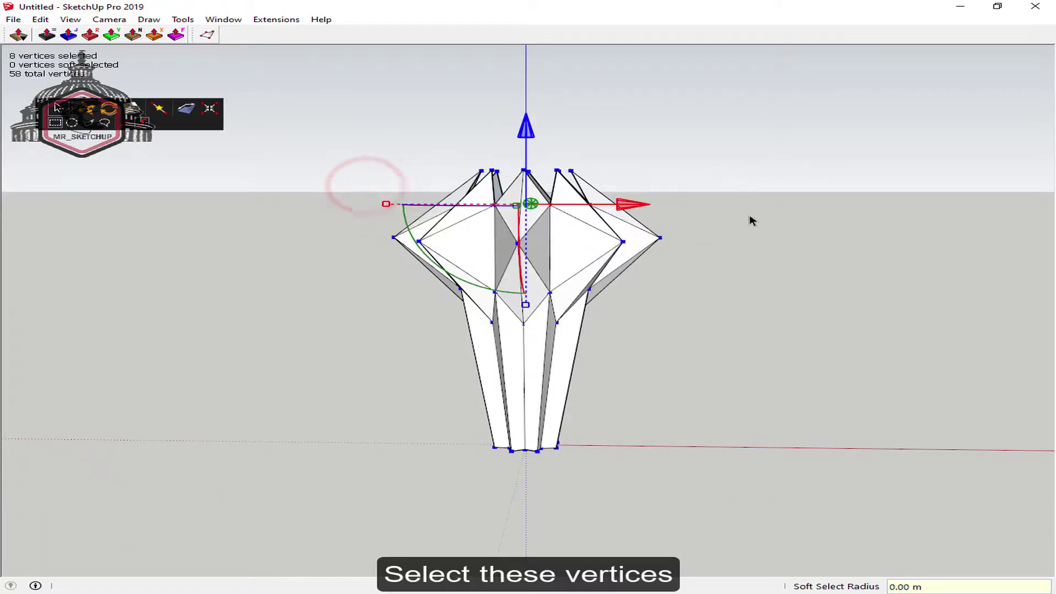
ctrl+shift+drag(397, 203, 220, 203)
text(4.5)
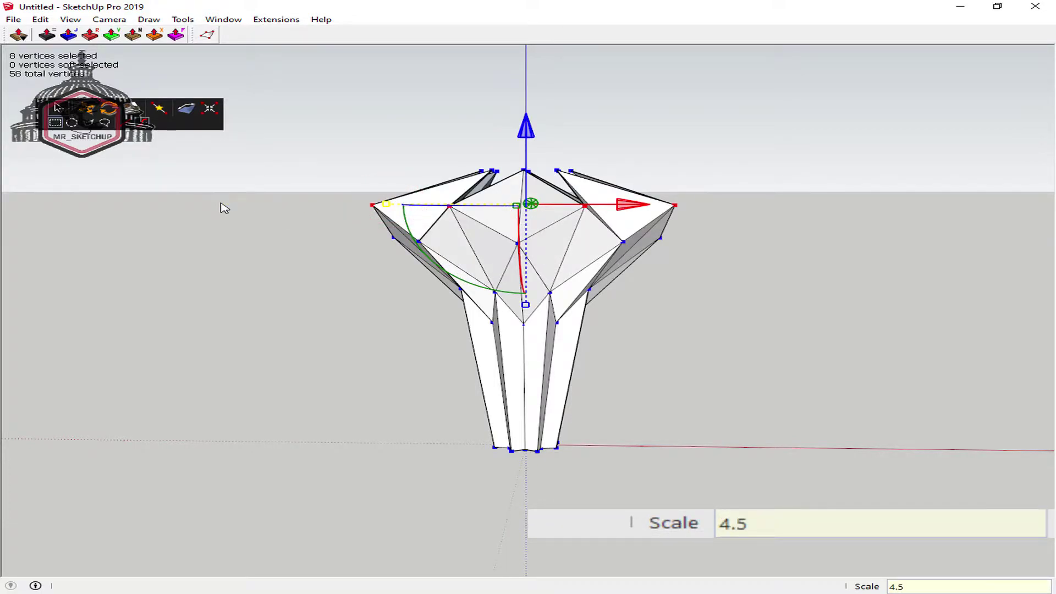
key(Return)
drag(390, 148, 671, 189)
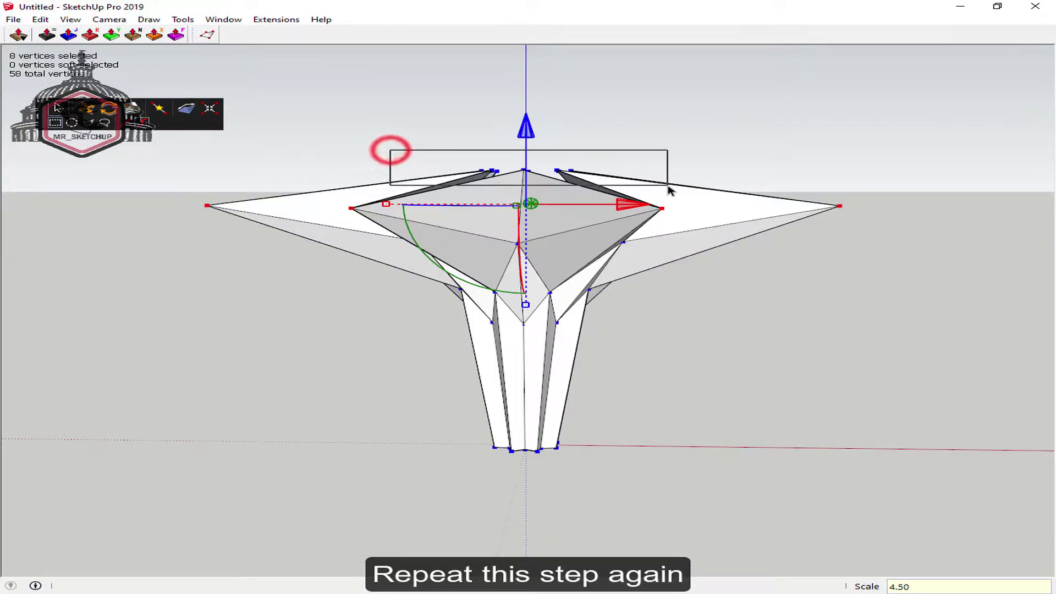
drag(389, 174, 127, 187)
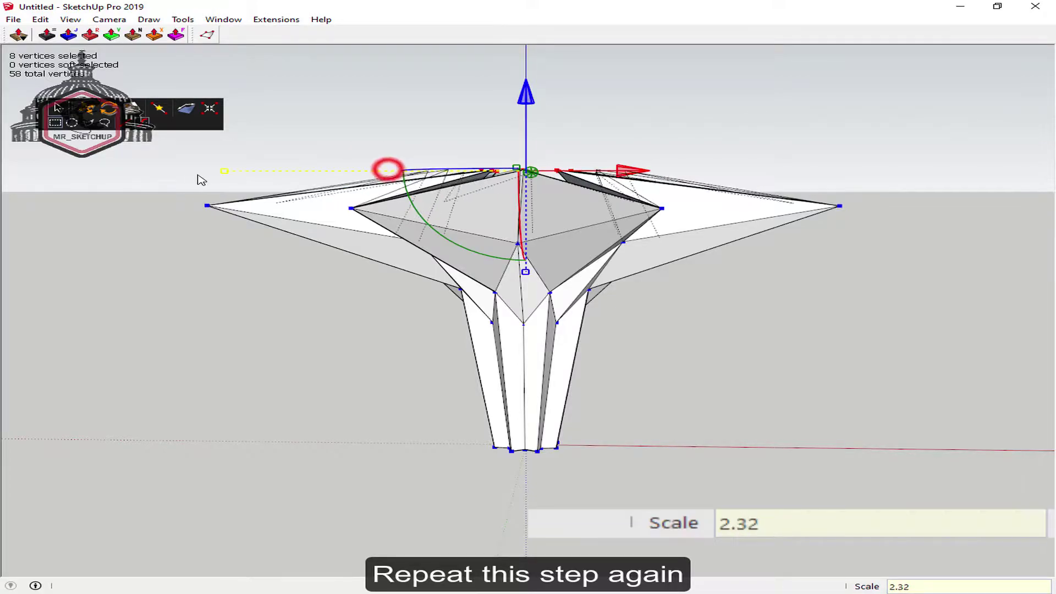
text(6)
key(Return)
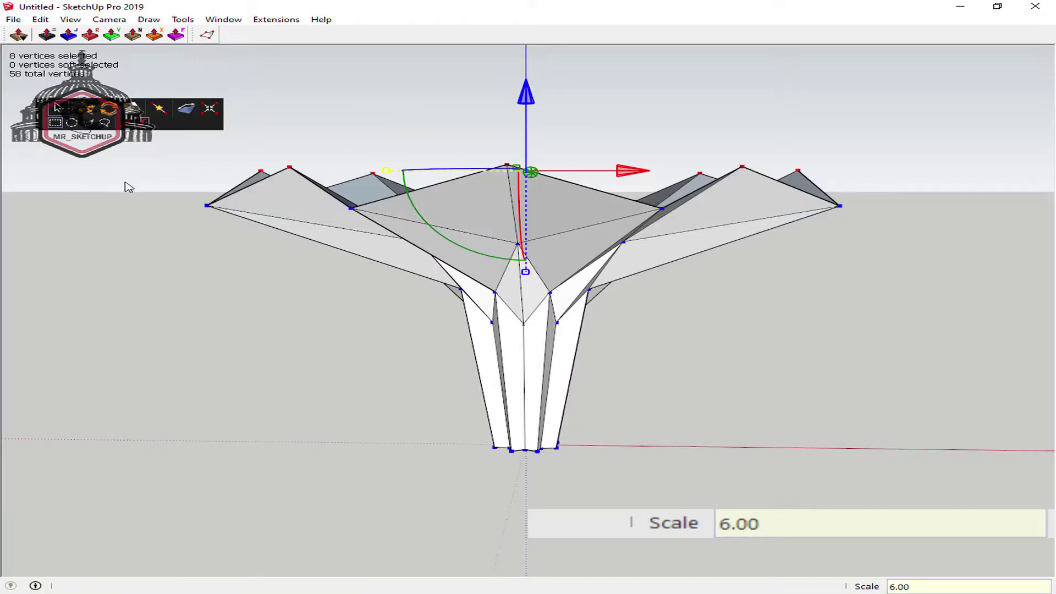
mouse_move(568, 308)
middle_down()
mouse_move(345, 268)
mouse_move(448, 330)
mouse_move(396, 325)
mouse_move(480, 261)
mouse_move(495, 284)
mouse_move(671, 176)
mouse_move(537, 208)
mouse_move(518, 160)
mouse_move(422, 204)
mouse_move(572, 242)
middle_up()
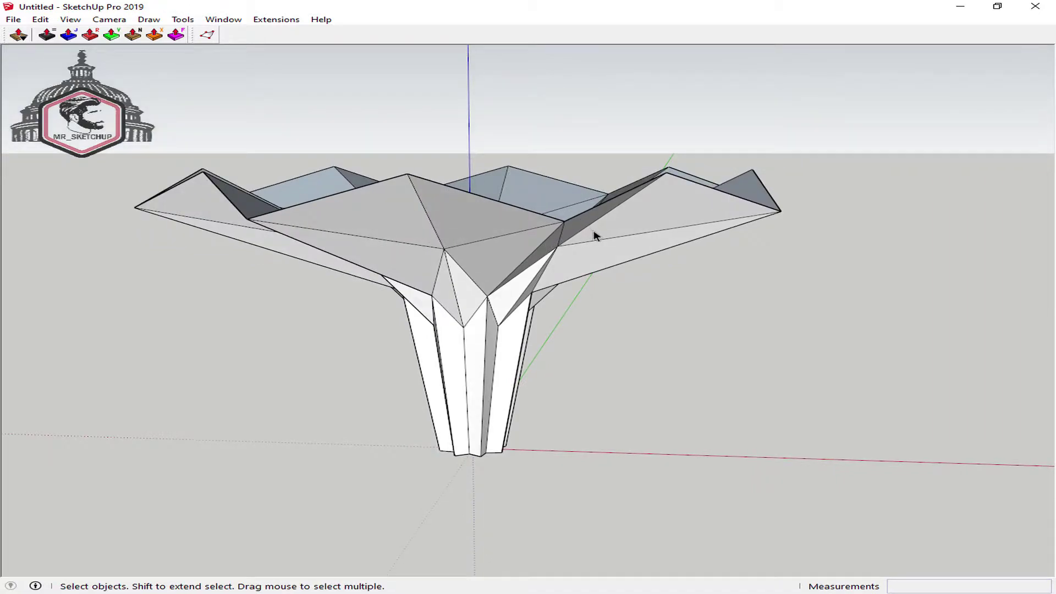
- Draw an upright edge along the blue axis from a canopy panel corner
key(l)
click(564, 220)
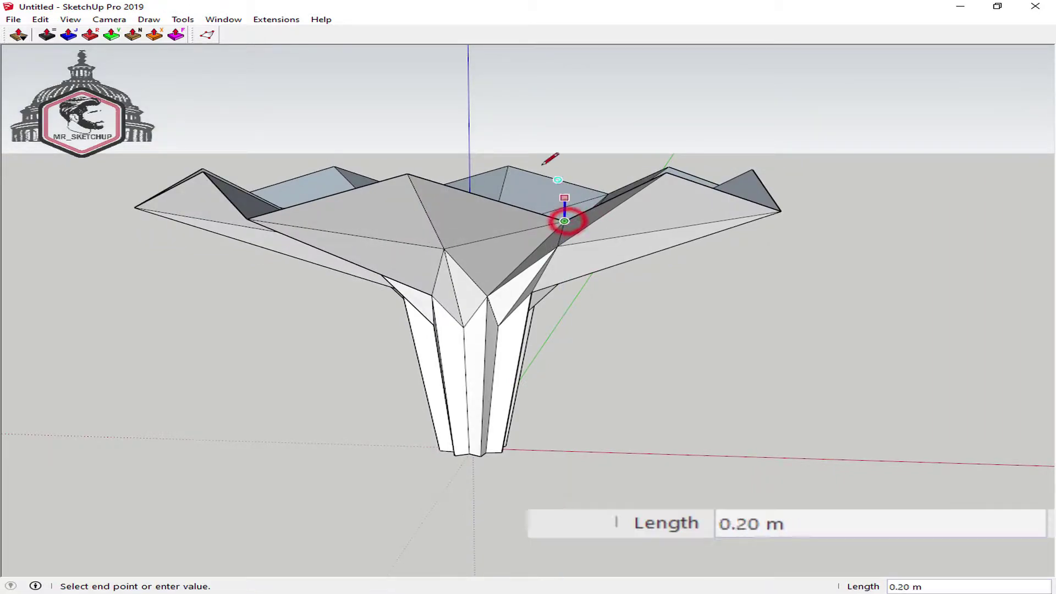
key(Up)
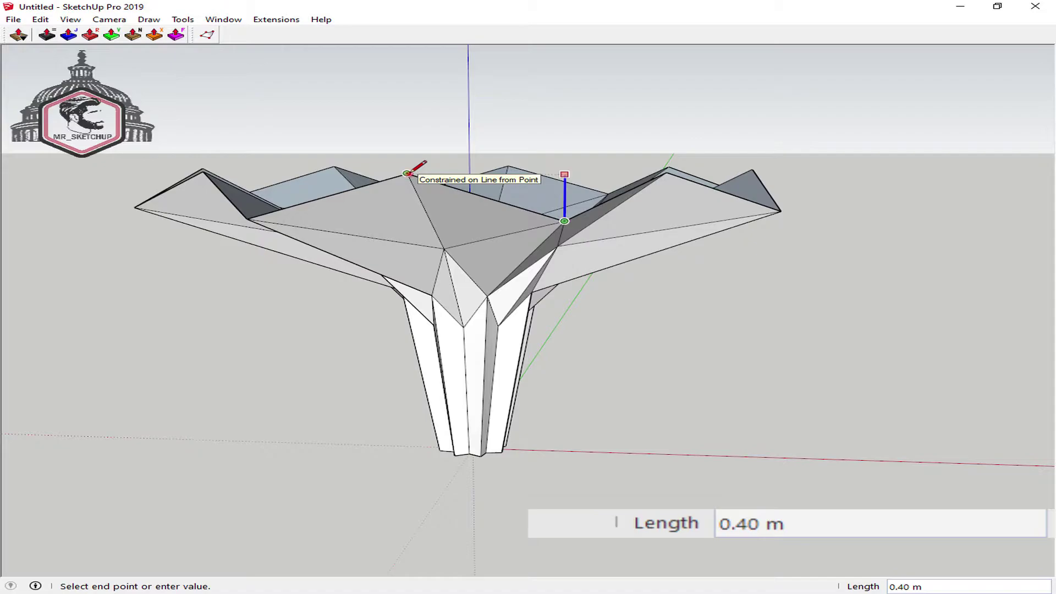
click(409, 172)
mouse_move(411, 168)
middle_down()
mouse_move(459, 204)
mouse_move(369, 214)
middle_up()
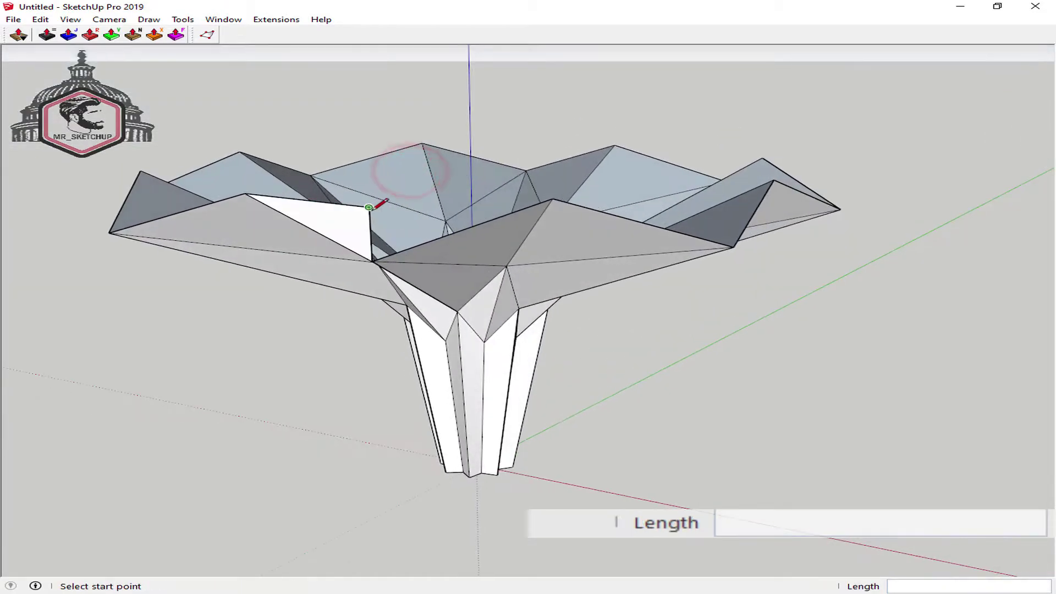
- Close the panel top with a new edge and select the new faces
click(370, 208)
click(549, 199)
middle_drag(549, 199, 440, 236)
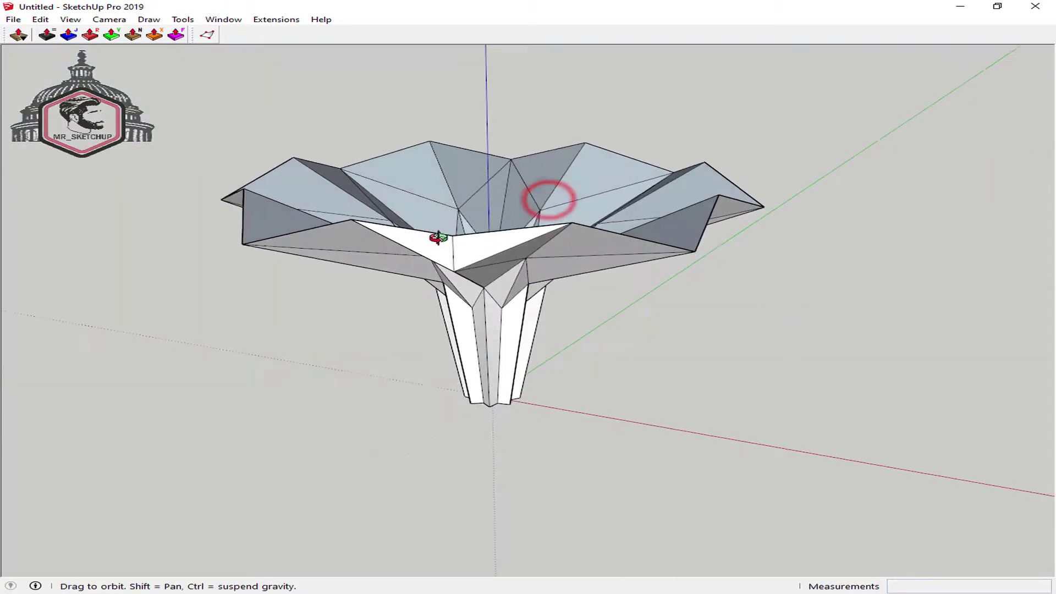
key(space)
click(464, 243)
middle_drag(450, 191, 562, 375)
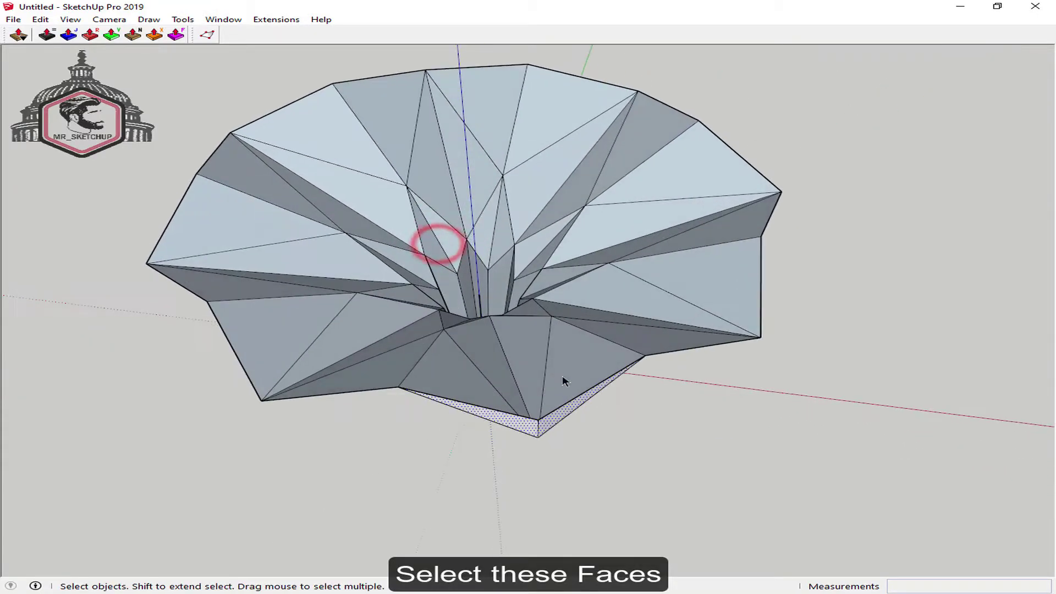
- Rotate-copy the selected faces 45° about the blue axis, seven copies around the canopy
key(q)
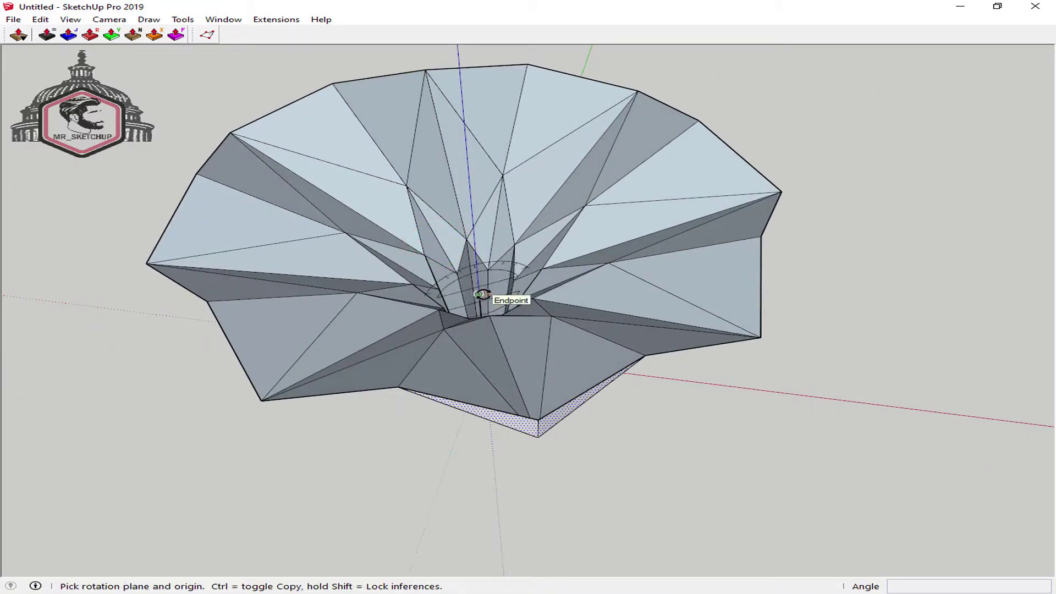
key(Up)
click(479, 294)
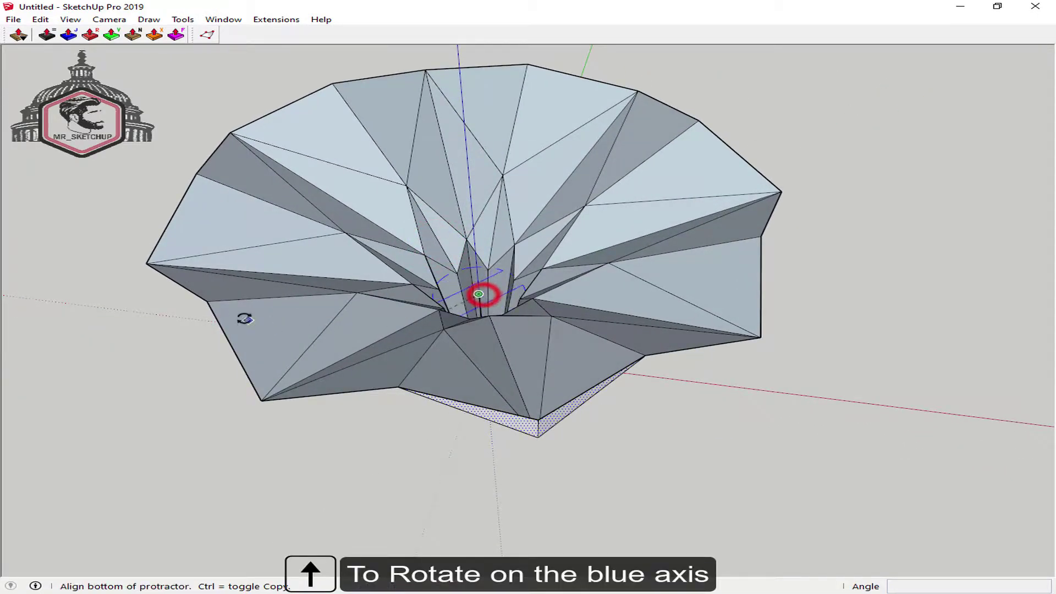
click(206, 301)
click(397, 387)
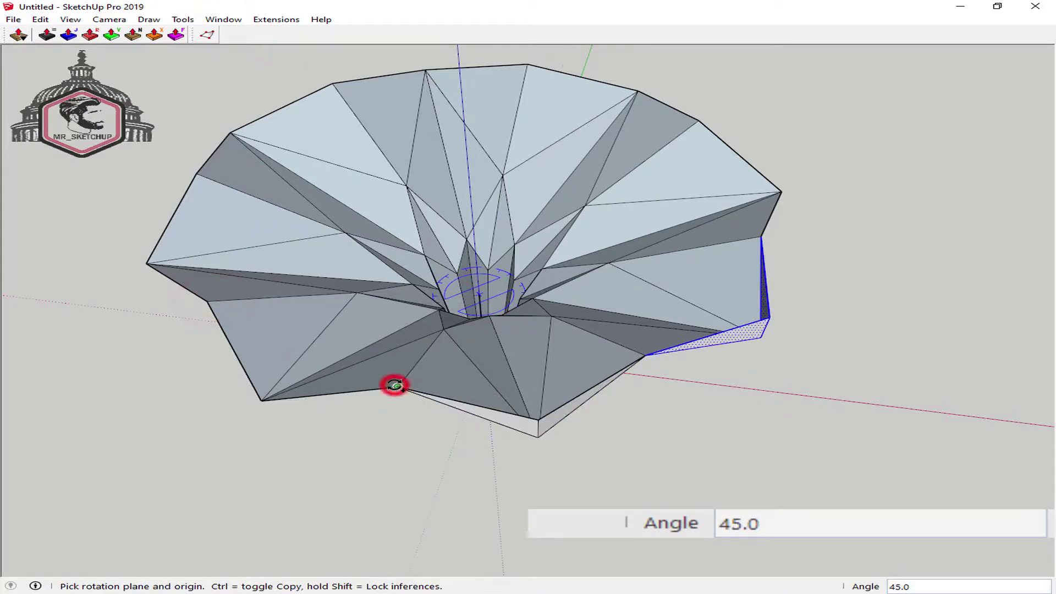
text(x7)
key(Return)
- Orbit around the canopy and switch to Top view
key(space)
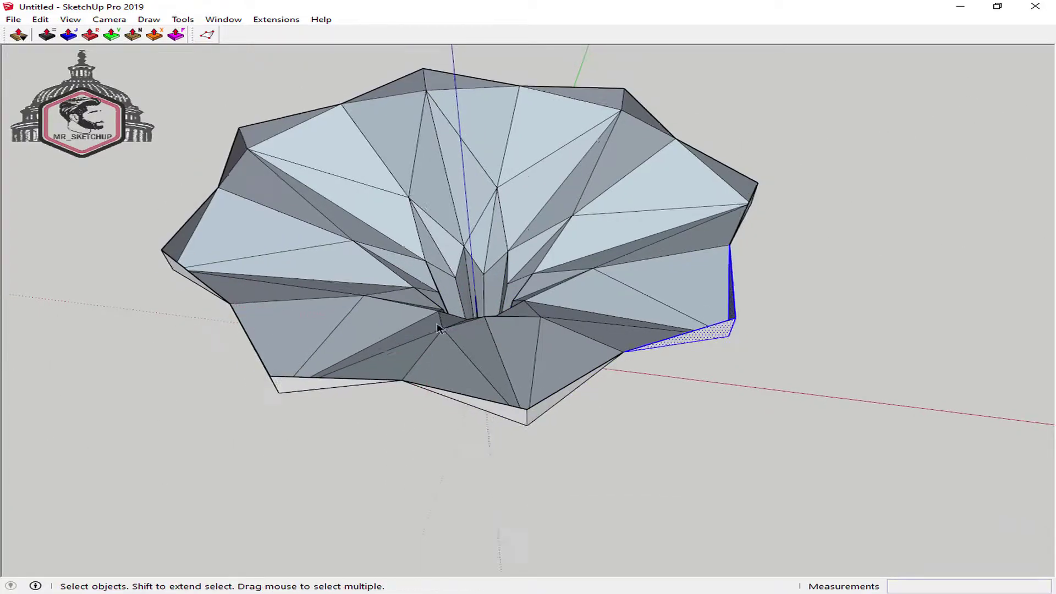
middle_drag(419, 332, 776, 175)
middle_drag(645, 224, 969, 188)
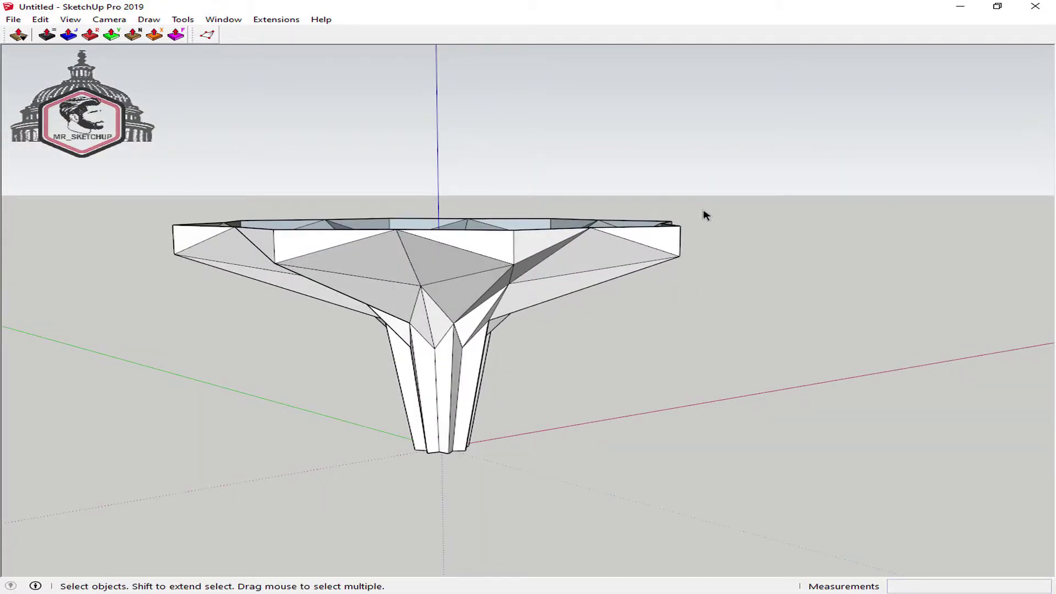
key(F2)
- Select the eight outer canopy vertices with Vertex Tools
key(v)
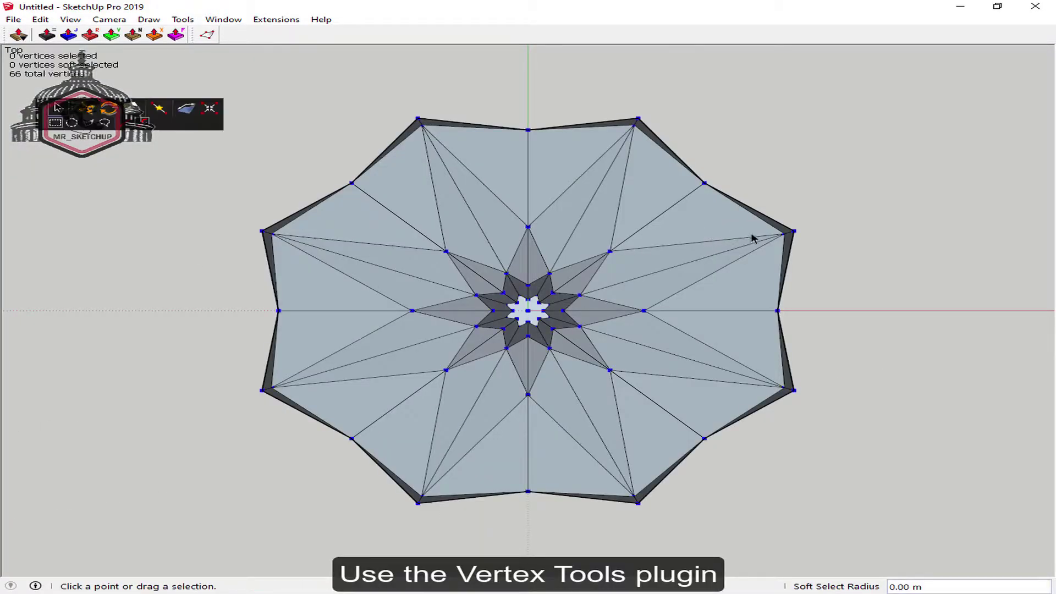
click(794, 227)
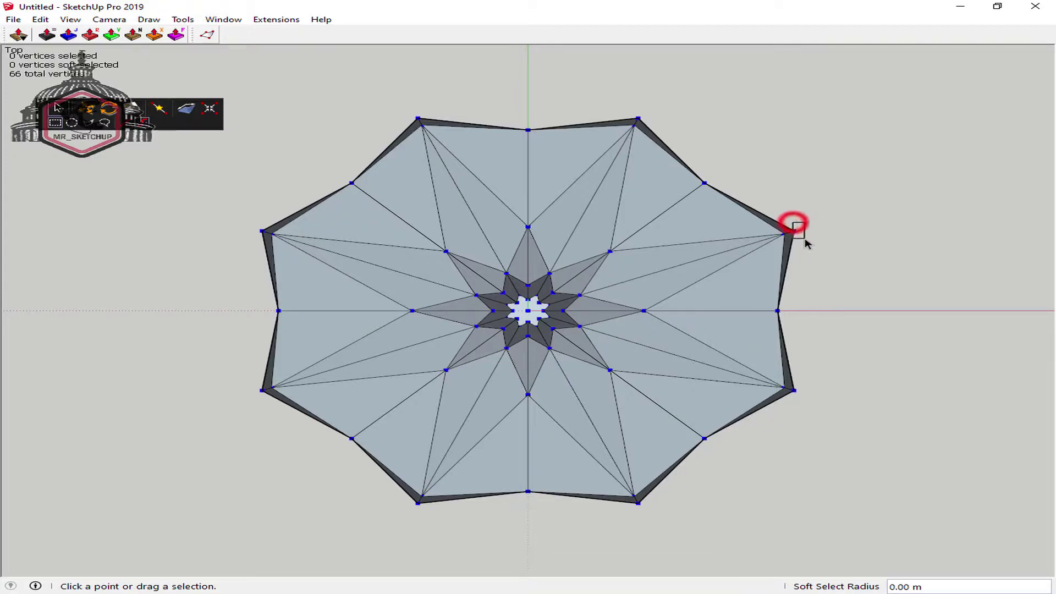
shift+click(626, 106)
shift+drag(397, 100, 421, 124)
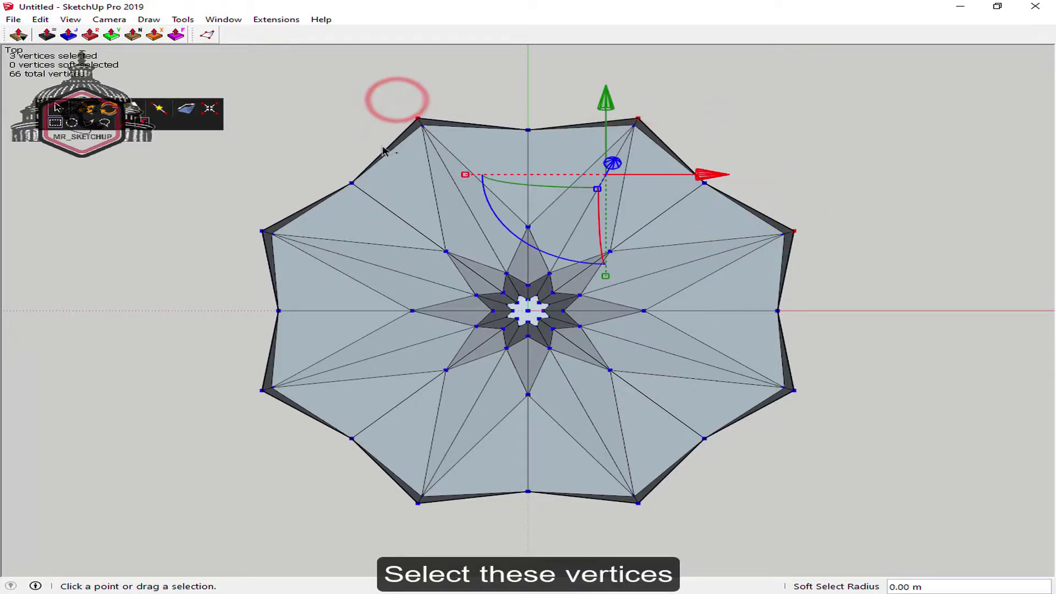
shift+drag(262, 242, 262, 243)
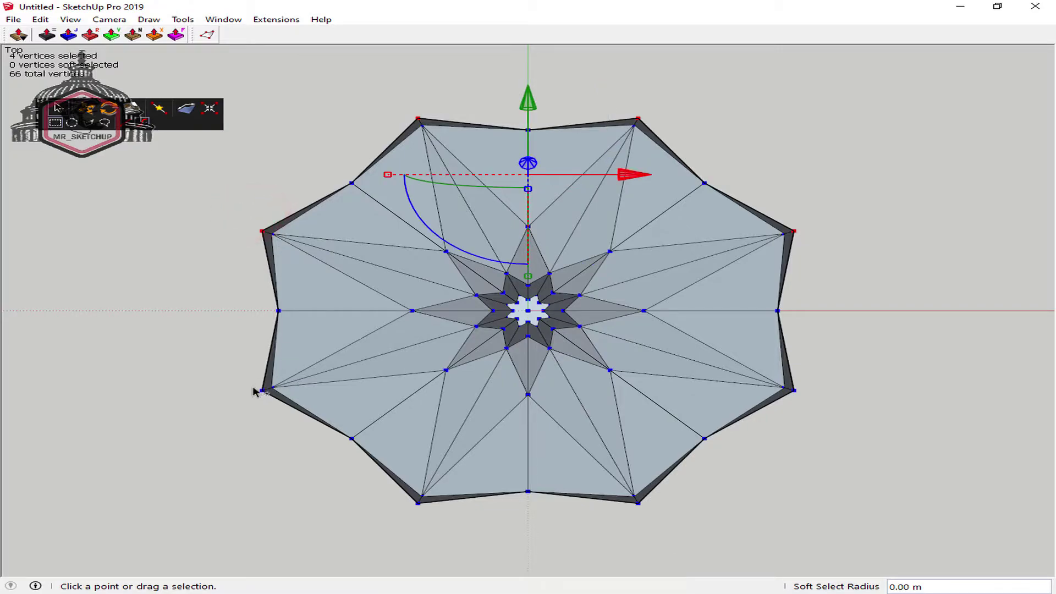
shift+drag(270, 413, 271, 415)
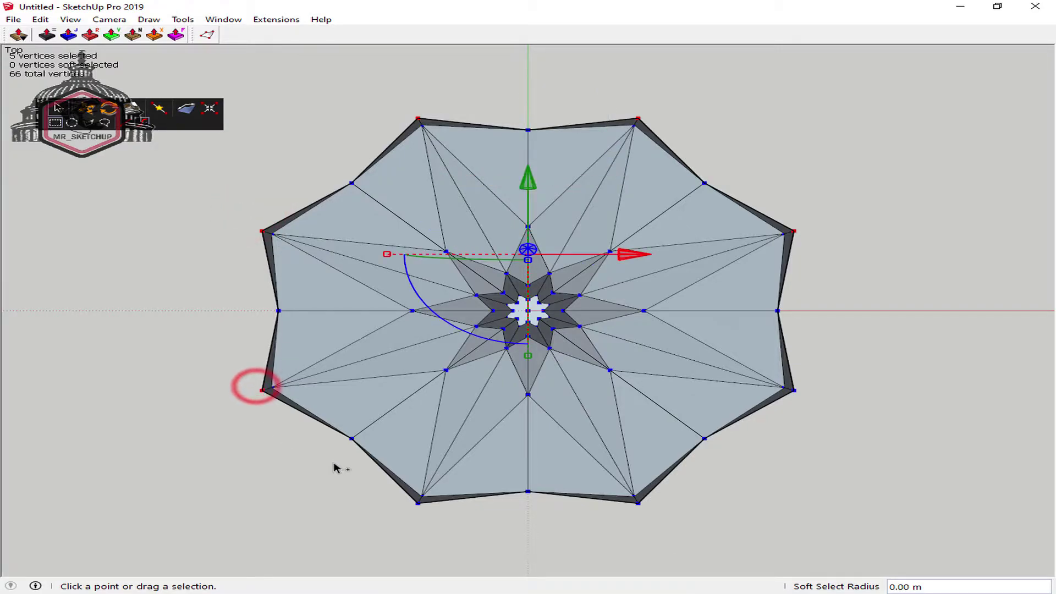
shift+click(403, 501)
shift+drag(623, 500, 651, 518)
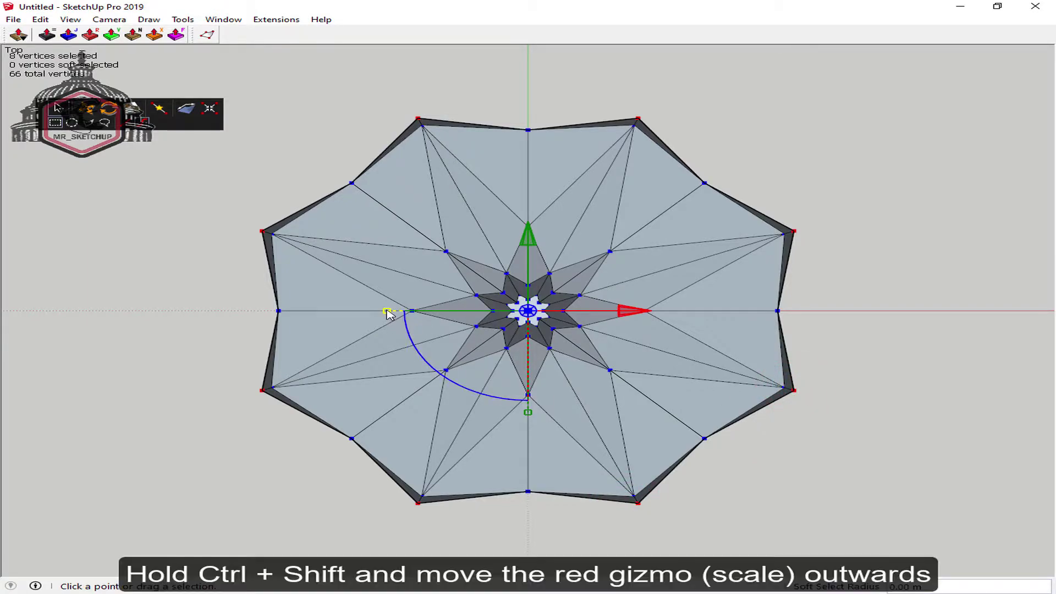
- Scale the selected outer vertices outward by 1.5 into star points
ctrl+shift+drag(388, 311, 363, 313)
text(1.)
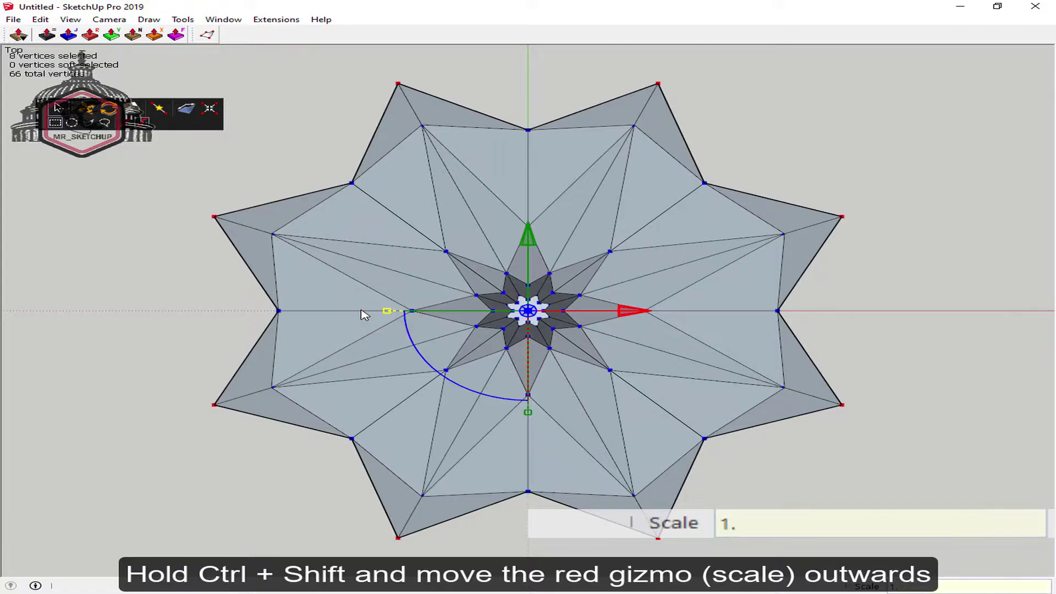
text(50)
key(Return)
mouse_move(363, 313)
middle_down()
mouse_move(542, 212)
mouse_move(391, 78)
mouse_move(412, 292)
middle_up()
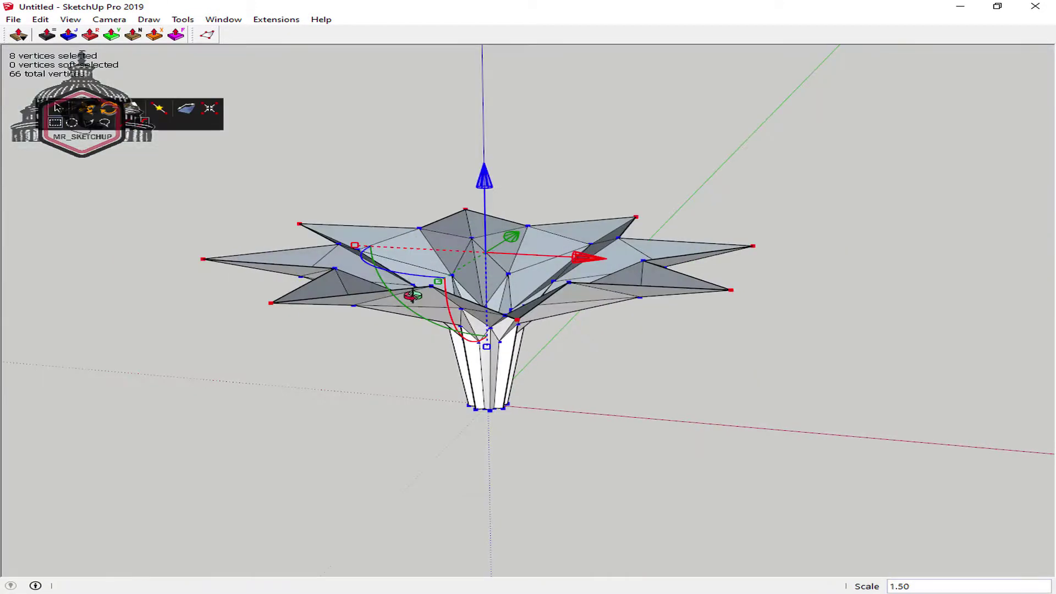
key(space)
middle_drag(378, 345, 548, 395)
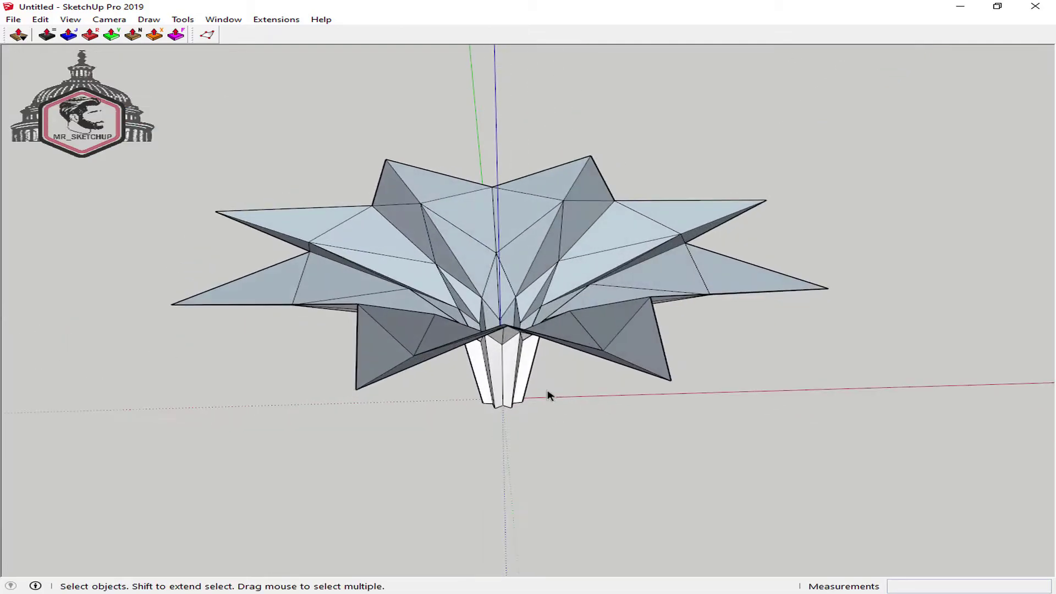
- Draw a 3.10 m edge bridging two adjacent star tips, closing a face
key(l)
click(670, 380)
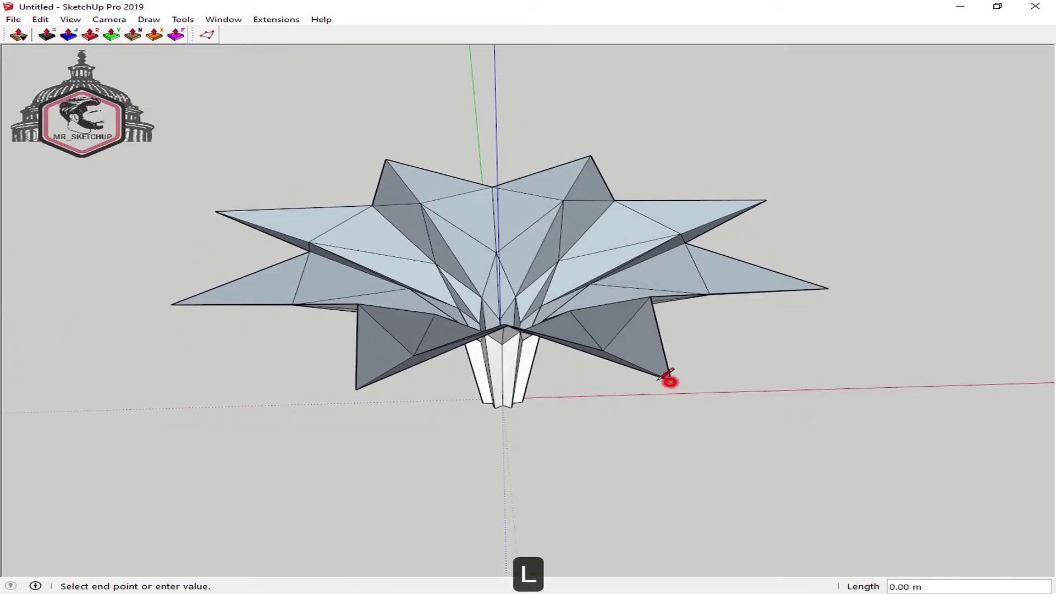
click(355, 390)
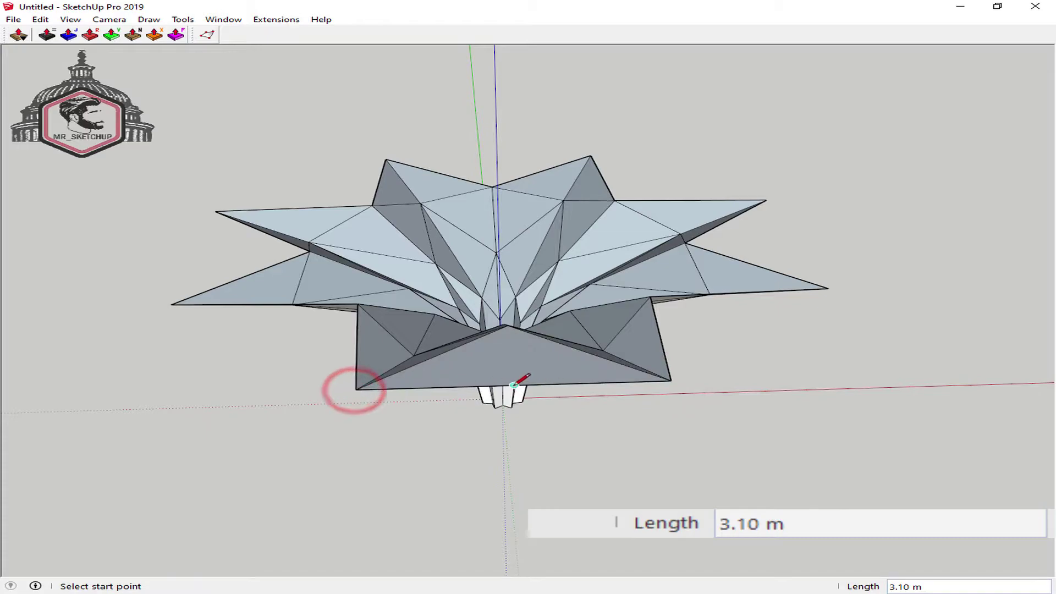
key(space)
mouse_move(506, 322)
middle_down()
mouse_move(209, 396)
mouse_move(202, 383)
middle_up()
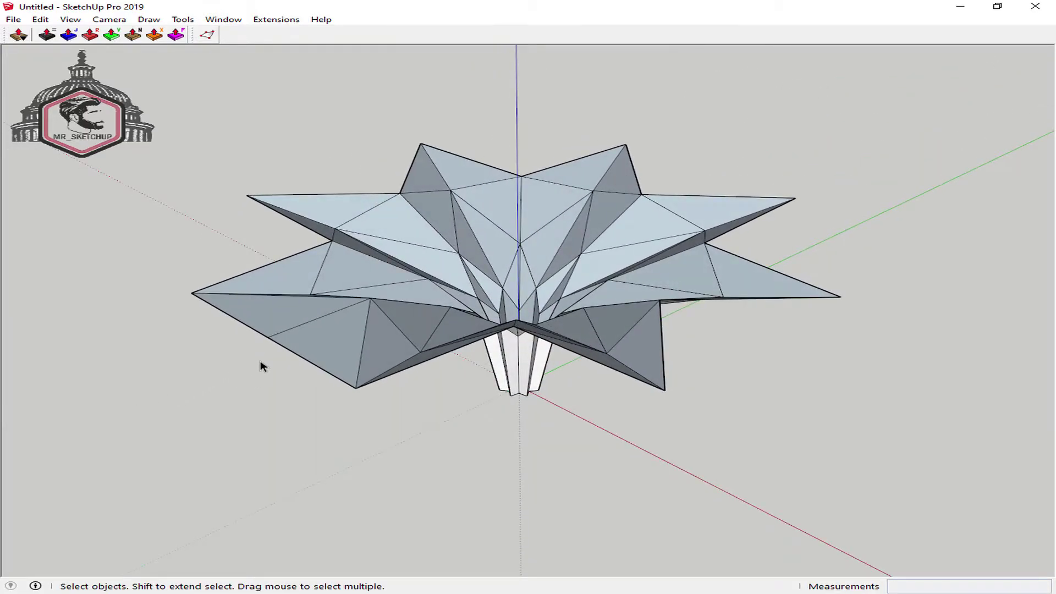
- Raise a vertex on the new panel edge 0.40 m with Vertex Tools
click(259, 335)
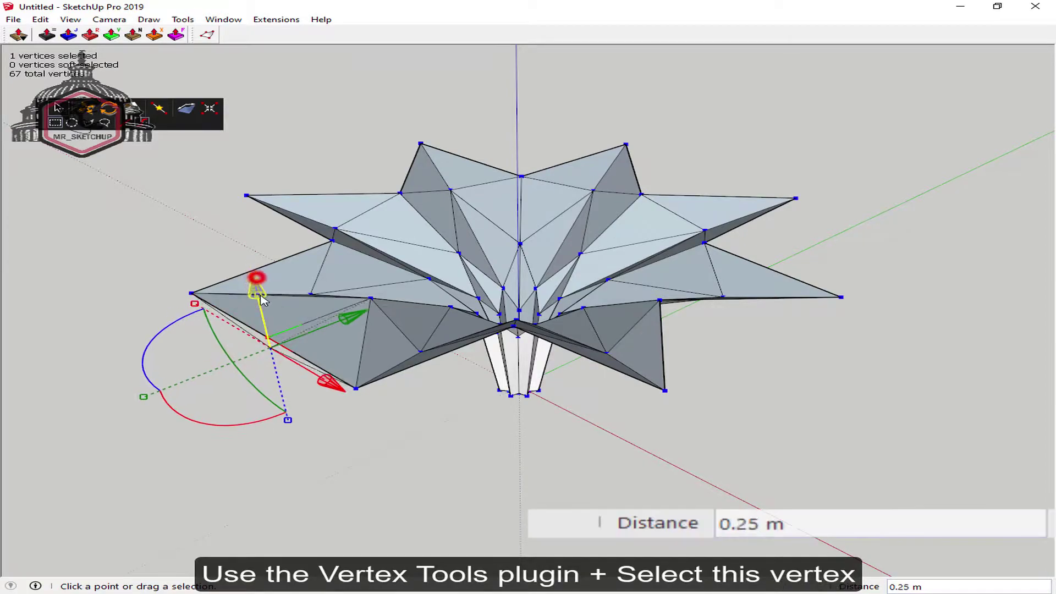
drag(260, 298, 255, 276)
mouse_move(255, 276)
middle_down()
mouse_move(342, 300)
mouse_move(558, 123)
middle_up()
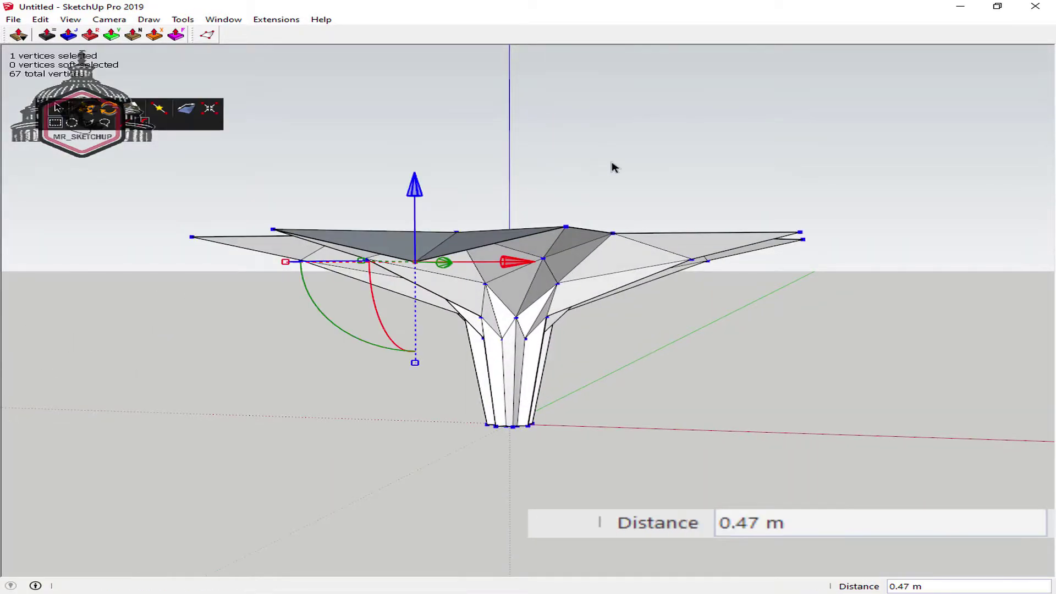
text(4)
key(Return)
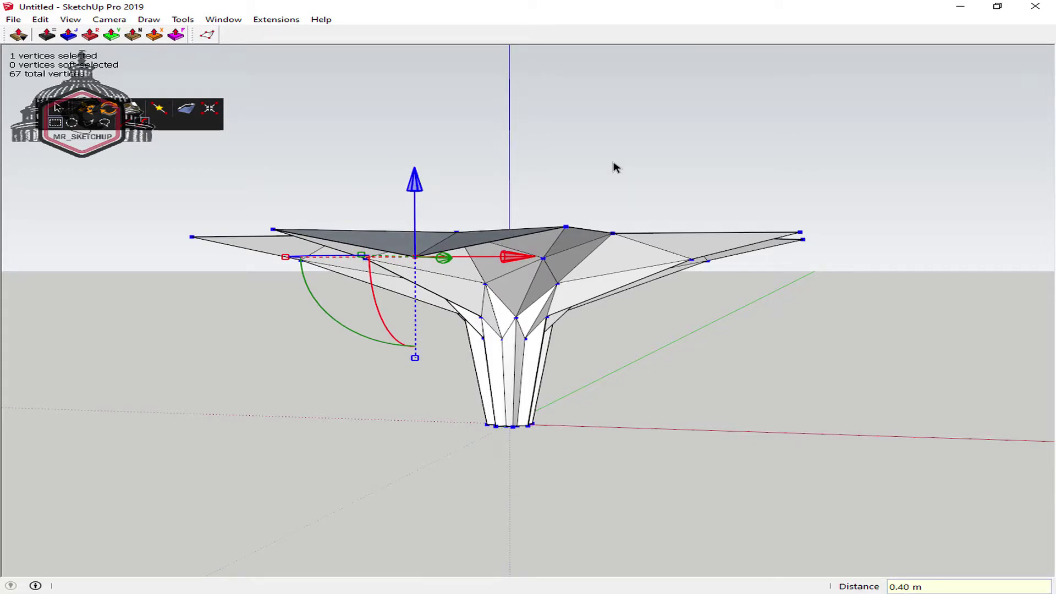
click(614, 166)
middle_drag(478, 202, 134, 382)
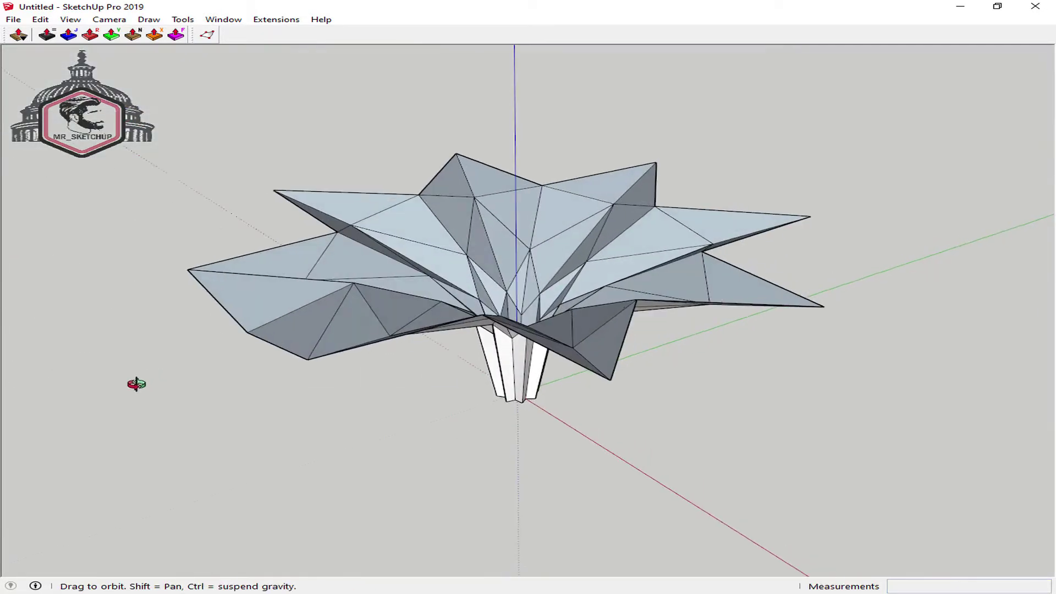
- Rotate-copy the folded gap panel 45° about the blue axis, seven times around
click(270, 316)
mouse_move(427, 292)
middle_down()
mouse_move(401, 394)
mouse_move(471, 354)
middle_up()
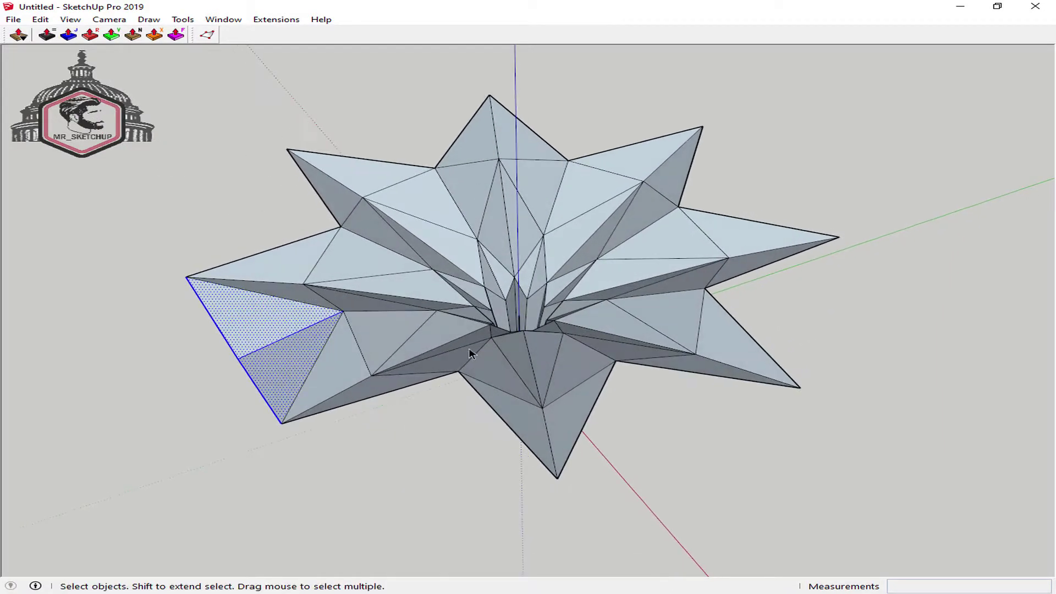
scroll(482, 352, up, 2)
key(q)
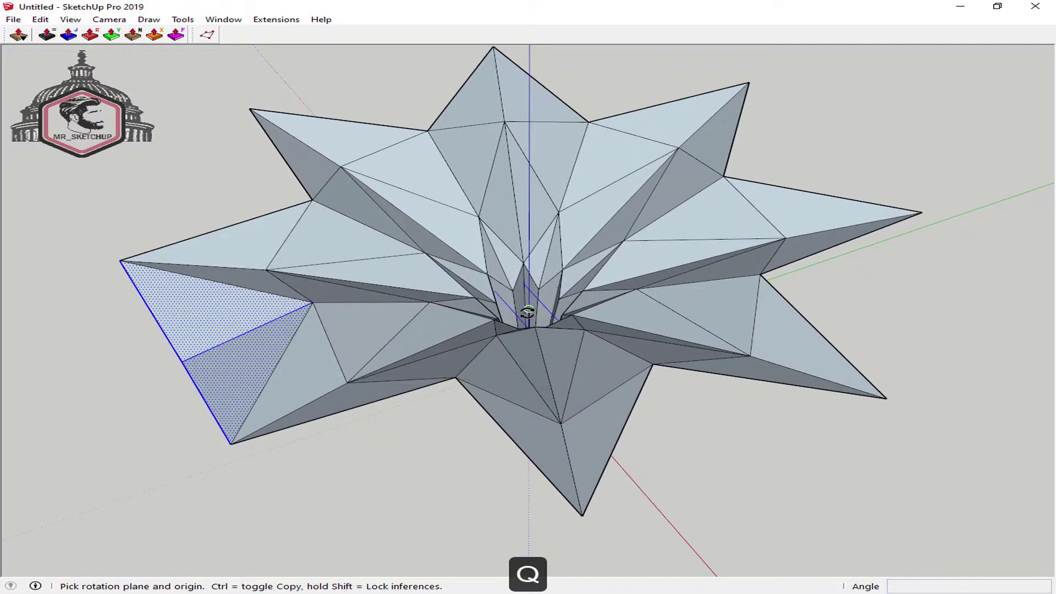
key(Up)
click(528, 310)
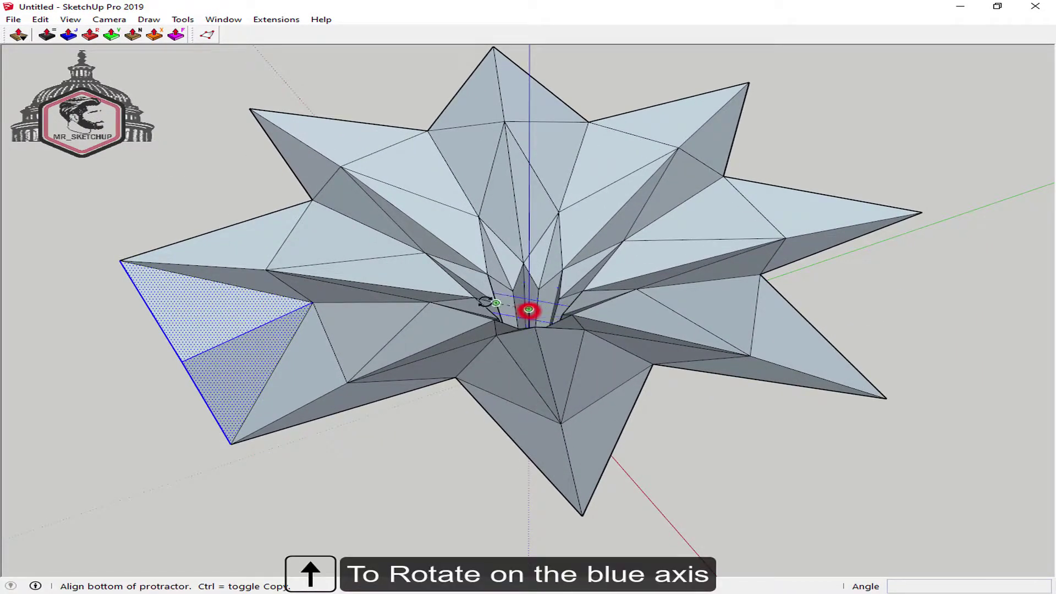
click(120, 261)
click(234, 441)
text(x7)
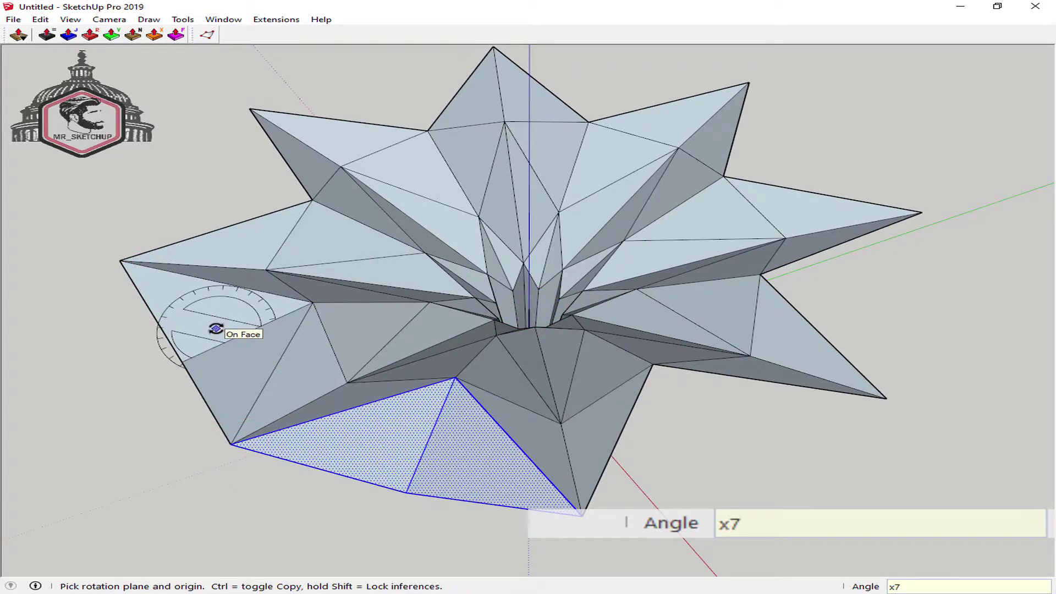
key(Return)
key(space)
mouse_move(214, 330)
middle_down()
mouse_move(451, 269)
mouse_move(627, 193)
mouse_move(572, 302)
mouse_move(619, 334)
middle_up()
- Split one panel with a line from inner vertex to outer corner and delete the lower face
key(l)
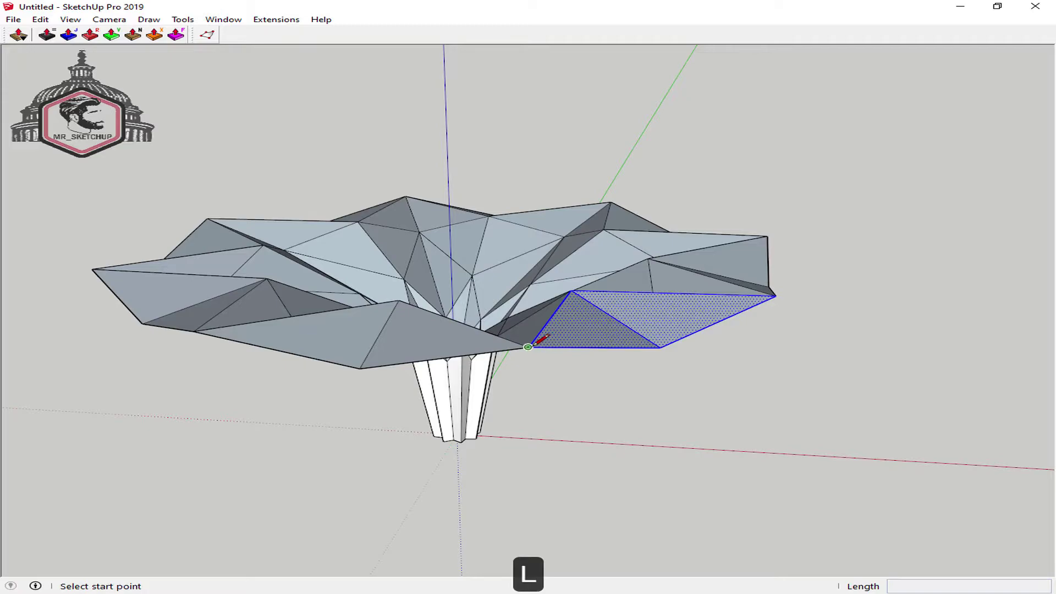
click(528, 347)
click(775, 298)
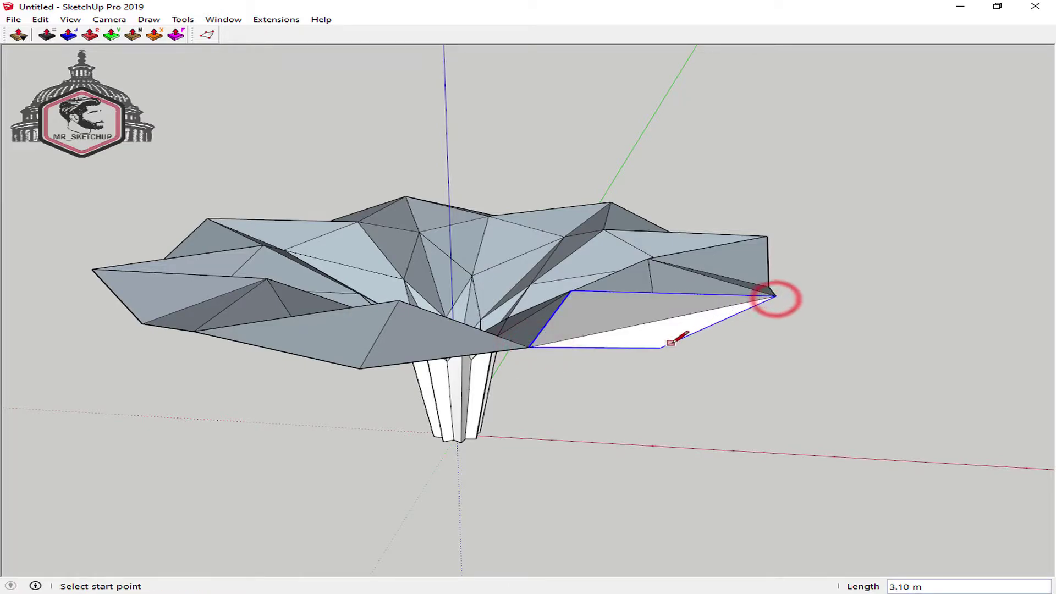
key(space)
click(617, 309)
key(Delete)
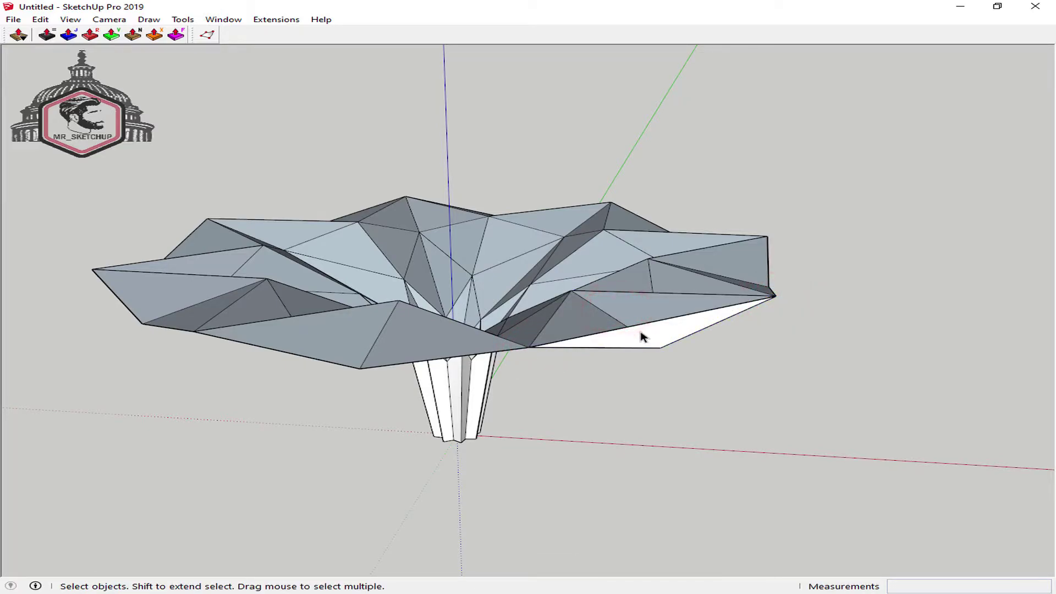
- Draw a new edge at the tip to form a triangular side face and select it
key(l)
click(661, 319)
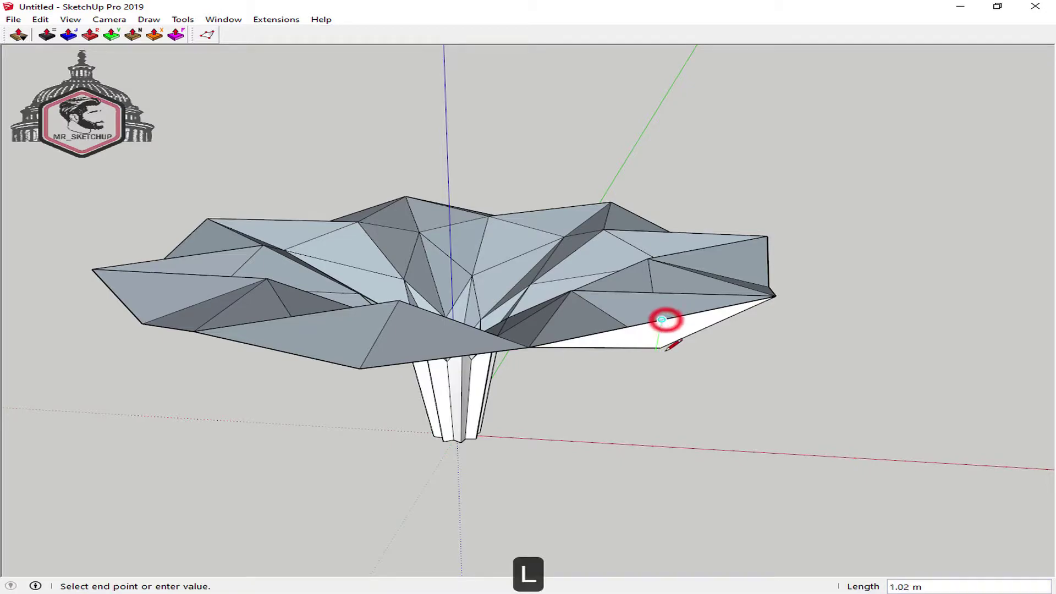
click(663, 347)
mouse_move(662, 347)
middle_down()
mouse_move(308, 179)
mouse_move(573, 226)
mouse_move(937, 213)
mouse_move(884, 276)
mouse_move(847, 297)
mouse_move(862, 302)
middle_up()
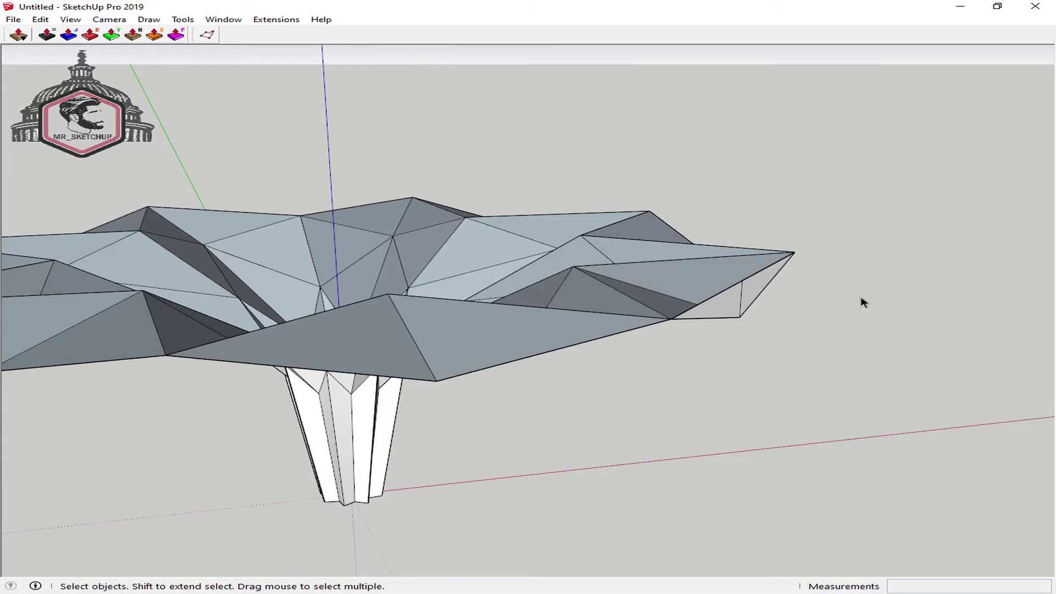
click(751, 289)
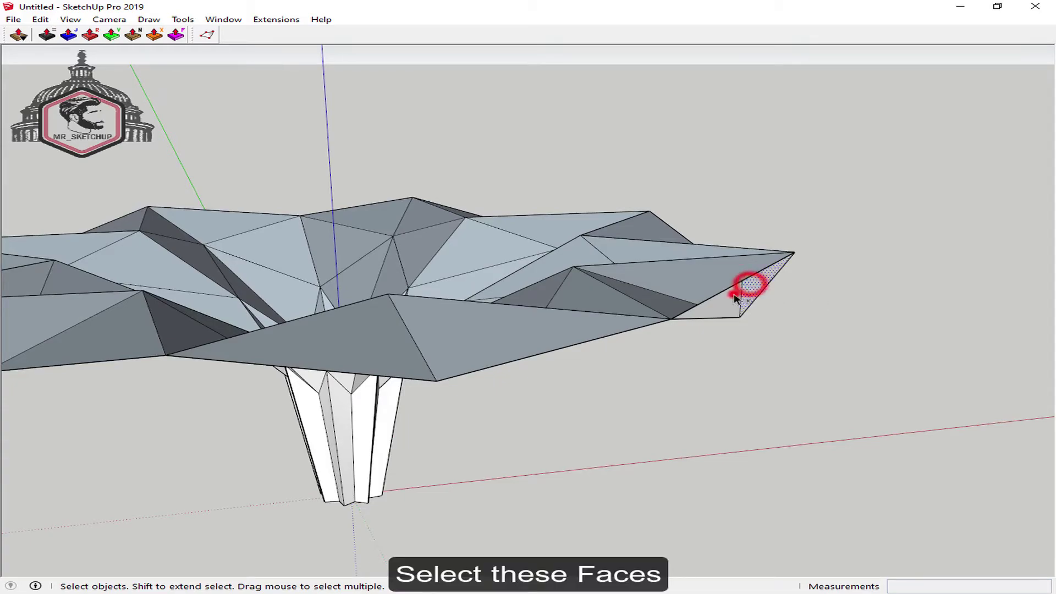
scroll(743, 308, down, 3)
mouse_move(743, 307)
middle_down()
mouse_move(549, 383)
mouse_move(519, 366)
mouse_move(511, 436)
middle_up()
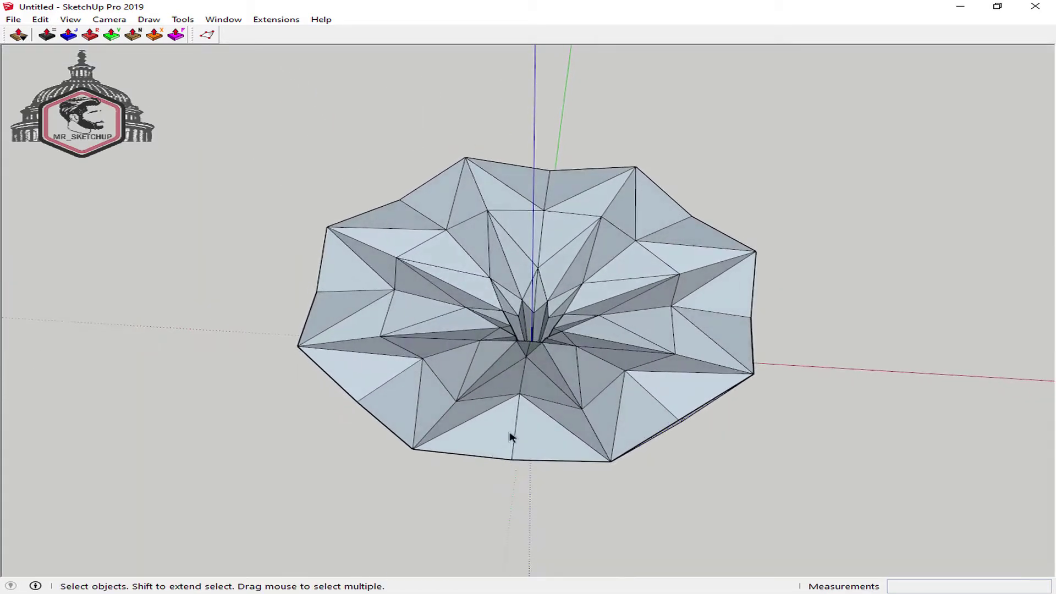
- Rotate-copy the side face 45° about the blue axis, seven copies around the canopy rim
scroll(512, 418, up, 2)
key(q)
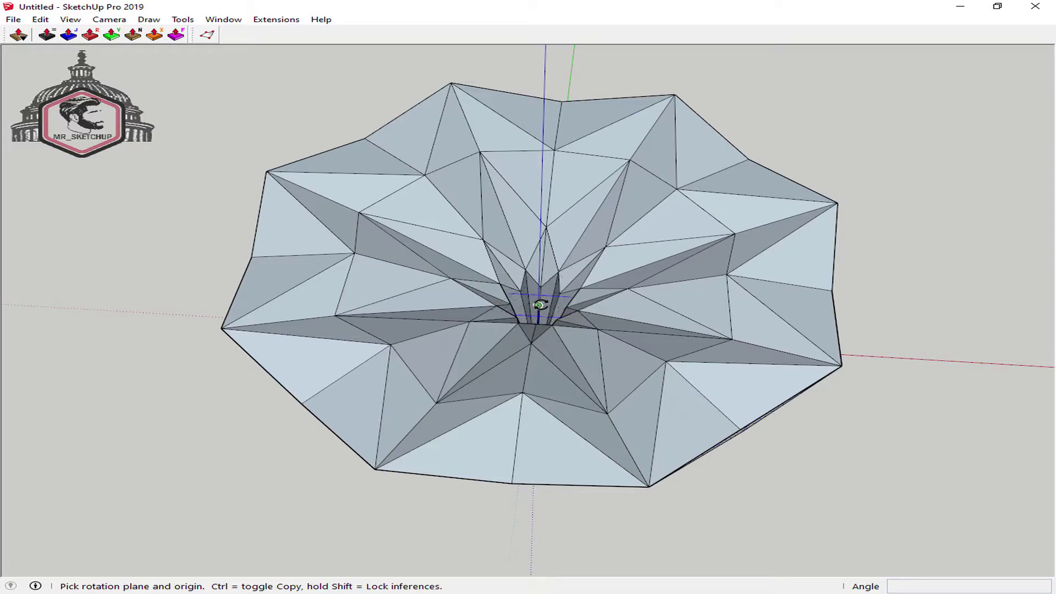
click(539, 305)
key(Up)
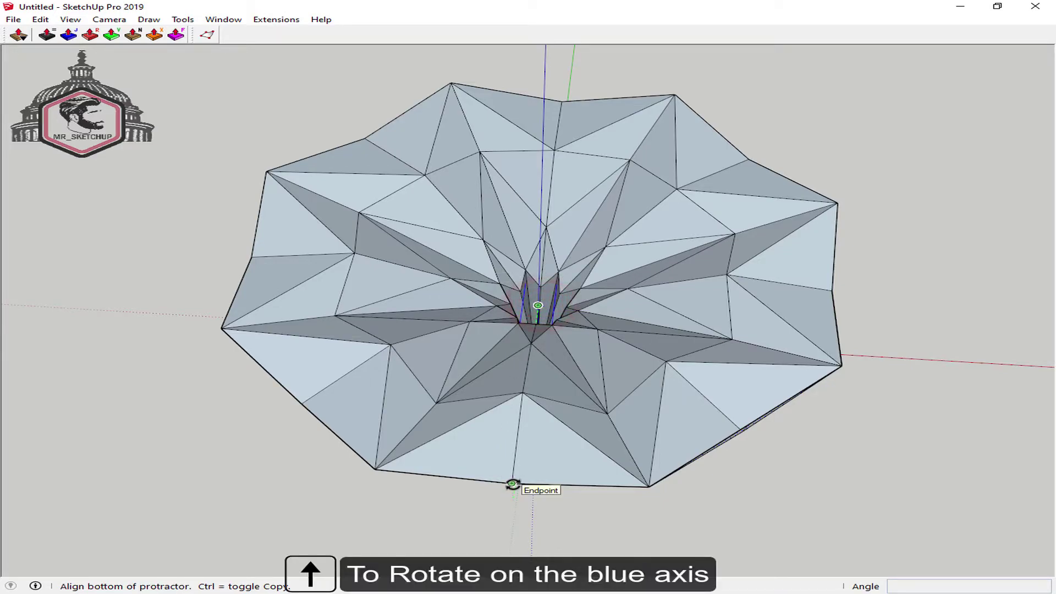
click(222, 329)
click(365, 466)
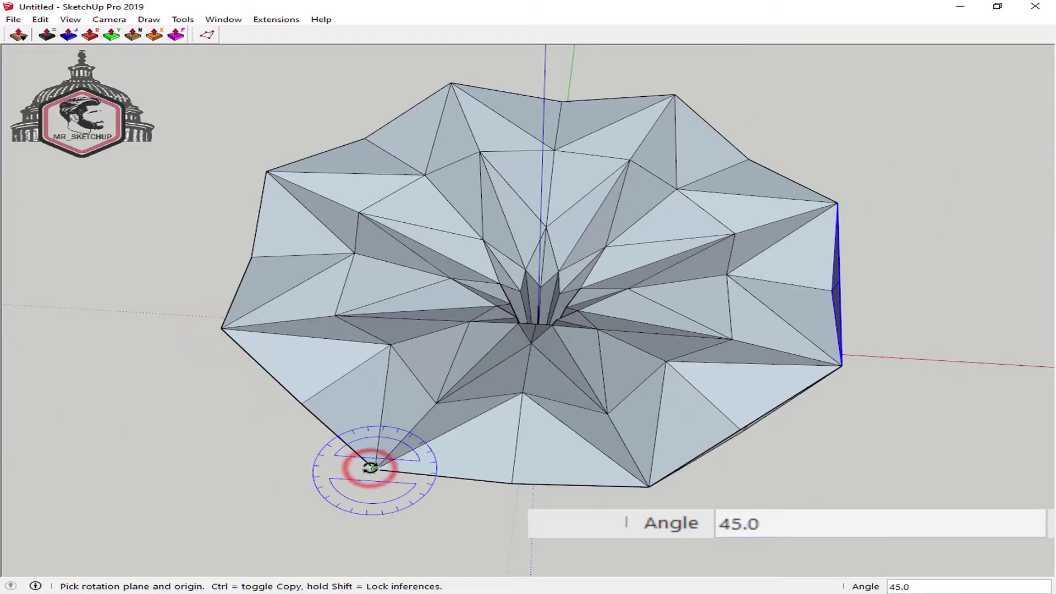
text(x7)
key(Return)
mouse_move(613, 448)
middle_down()
mouse_move(623, 152)
mouse_move(789, 249)
mouse_move(775, 270)
middle_up()
key(space)
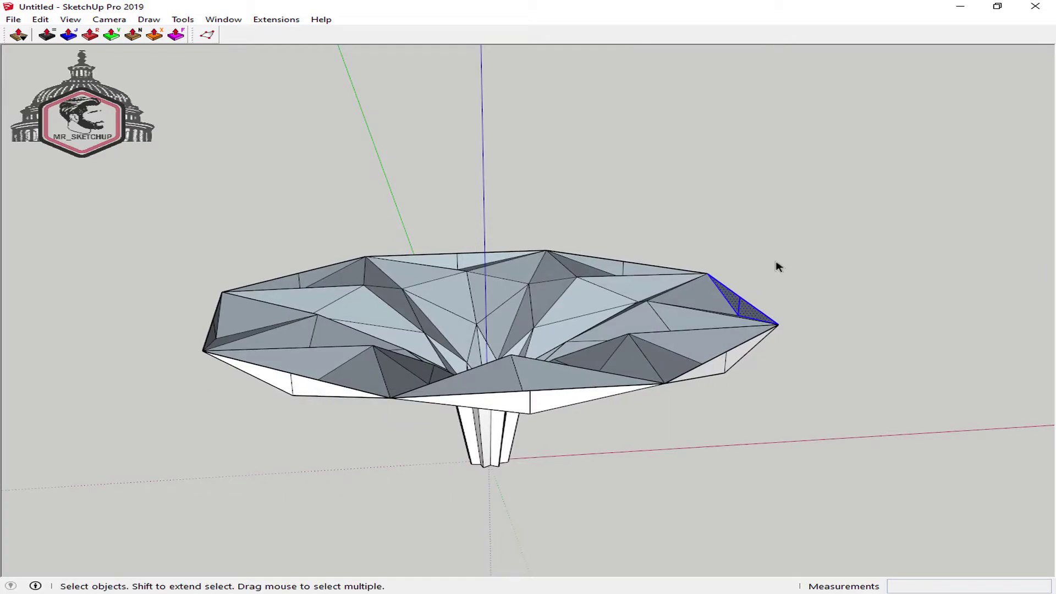
- Select the alternate outer rim vertices of the canopy with Vertex Tools
key(t)
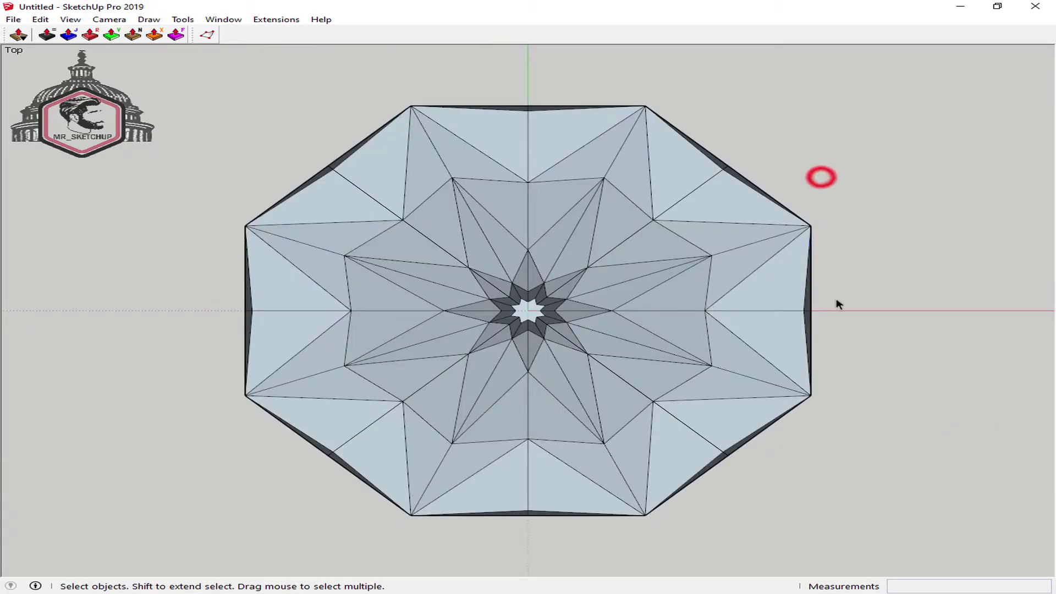
middle_drag(838, 304, 554, 165)
key(v)
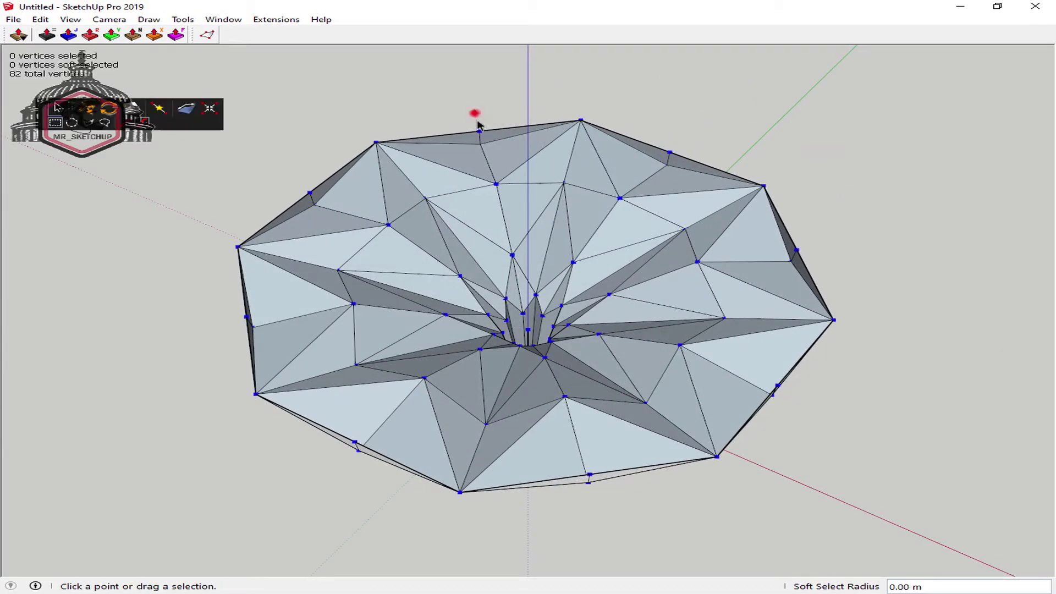
drag(477, 112, 487, 138)
shift+click(668, 150)
mouse_move(680, 163)
middle_down()
mouse_move(773, 155)
mouse_move(716, 174)
mouse_move(694, 200)
mouse_move(758, 211)
mouse_move(799, 252)
mouse_move(378, 342)
mouse_move(243, 245)
middle_up()
shift+click(686, 178)
shift+click(716, 196)
shift+click(735, 232)
shift+click(783, 245)
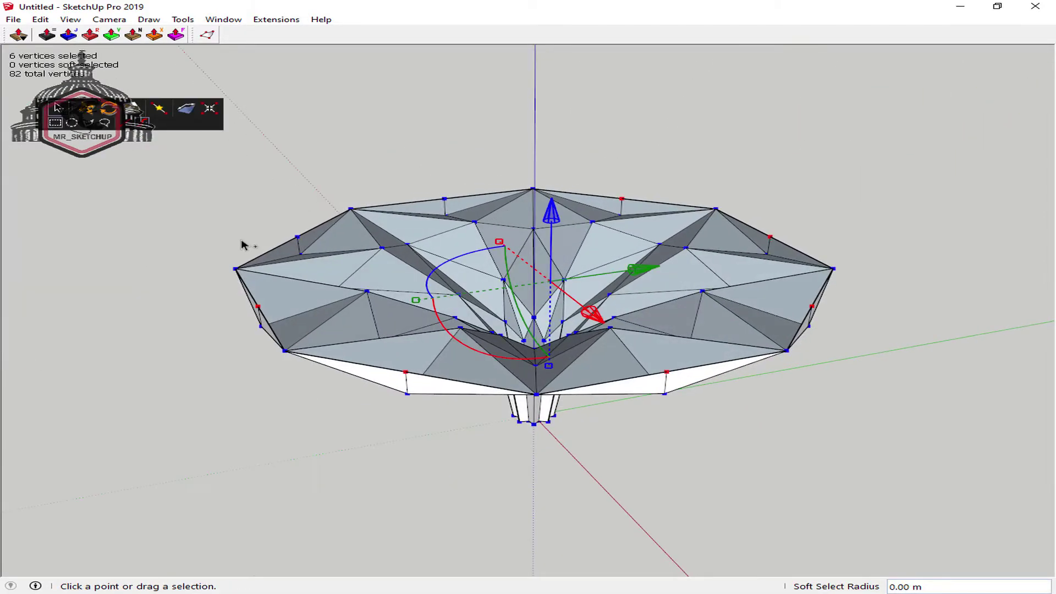
shift+click(451, 209)
- Scale the selected vertices outward by 1.50 into a second layer of star points
ctrl+shift+drag(498, 241, 466, 221)
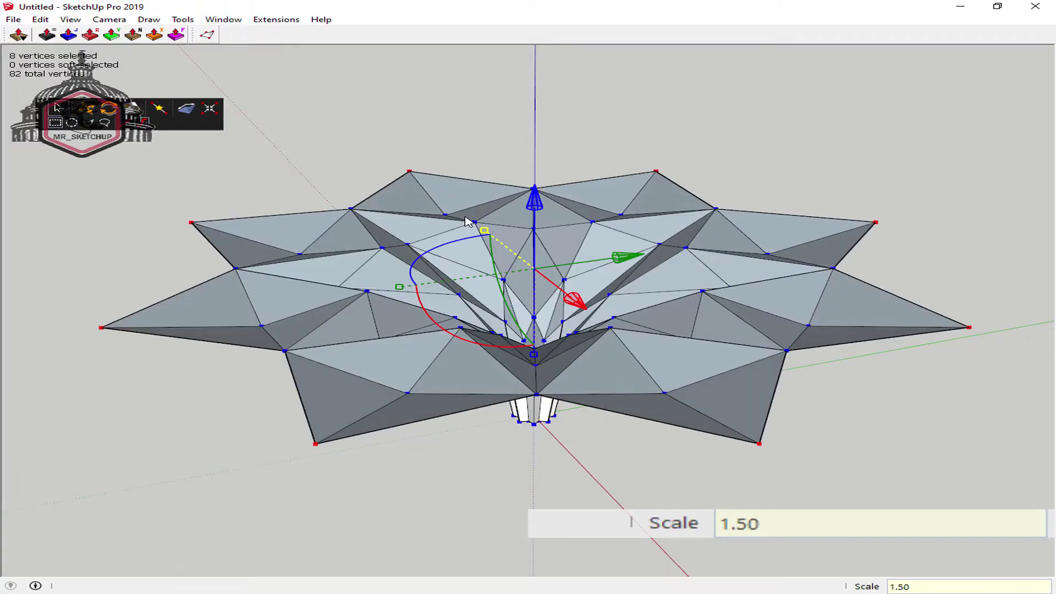
scroll(466, 221, down, 3)
mouse_move(467, 222)
middle_down()
mouse_move(855, 130)
mouse_move(680, 141)
mouse_move(720, 122)
mouse_move(552, 177)
mouse_move(387, 248)
mouse_move(389, 327)
mouse_move(612, 259)
mouse_move(877, 203)
middle_up()
scroll(407, 346, up, 1)
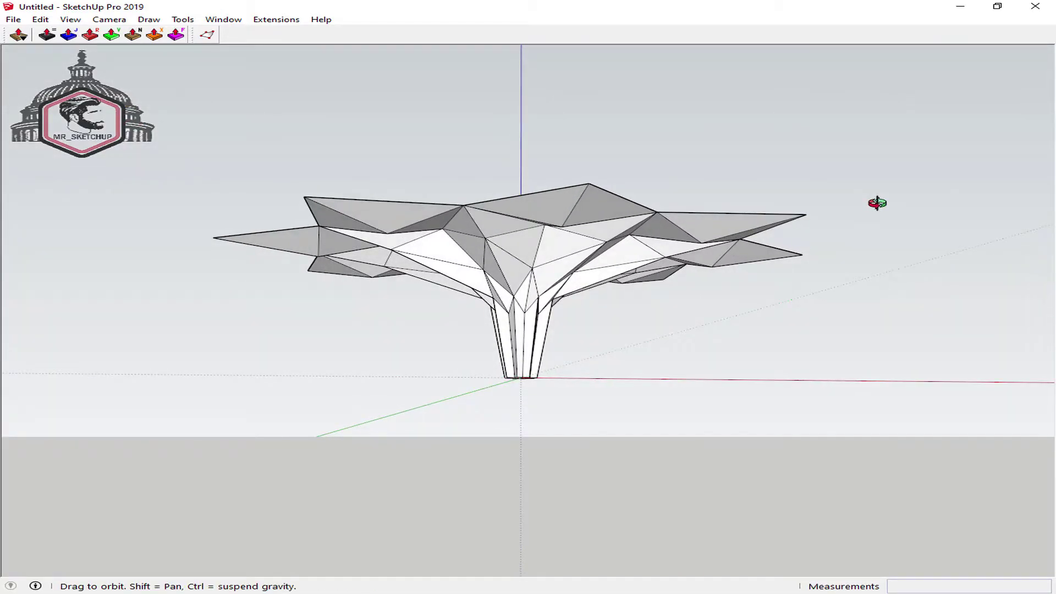
key(l)
click(806, 214)
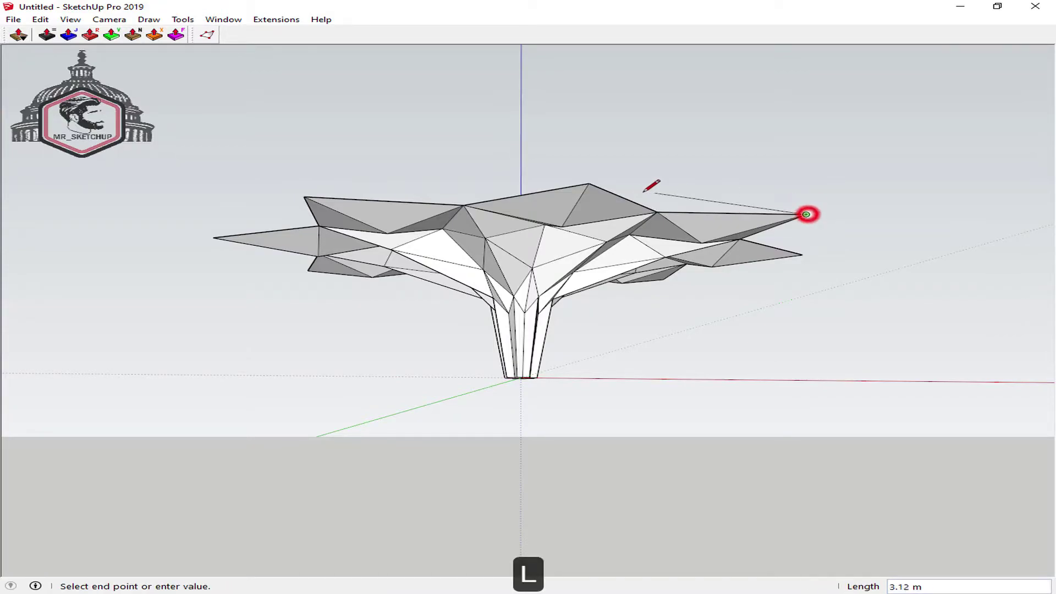
- Close a triangular face bridging one star tip to the next point
click(587, 186)
middle_drag(587, 185, 425, 145)
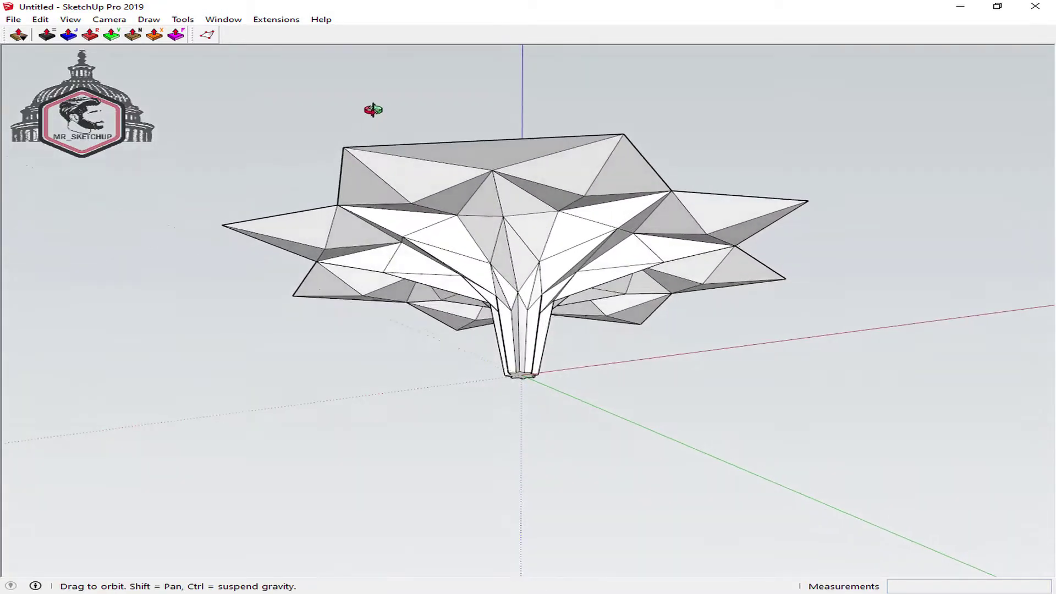
mouse_move(514, 171)
middle_down()
mouse_move(537, 389)
mouse_move(537, 276)
middle_up()
- Rotate-copy the new face 45° about the canopy centre, repeated x7
key(q)
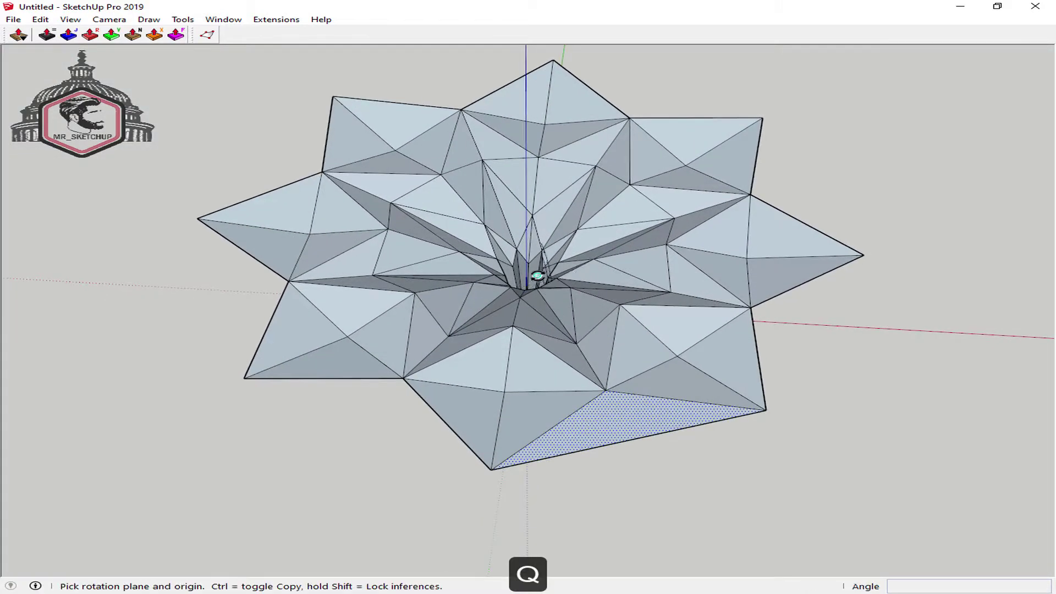
click(526, 277)
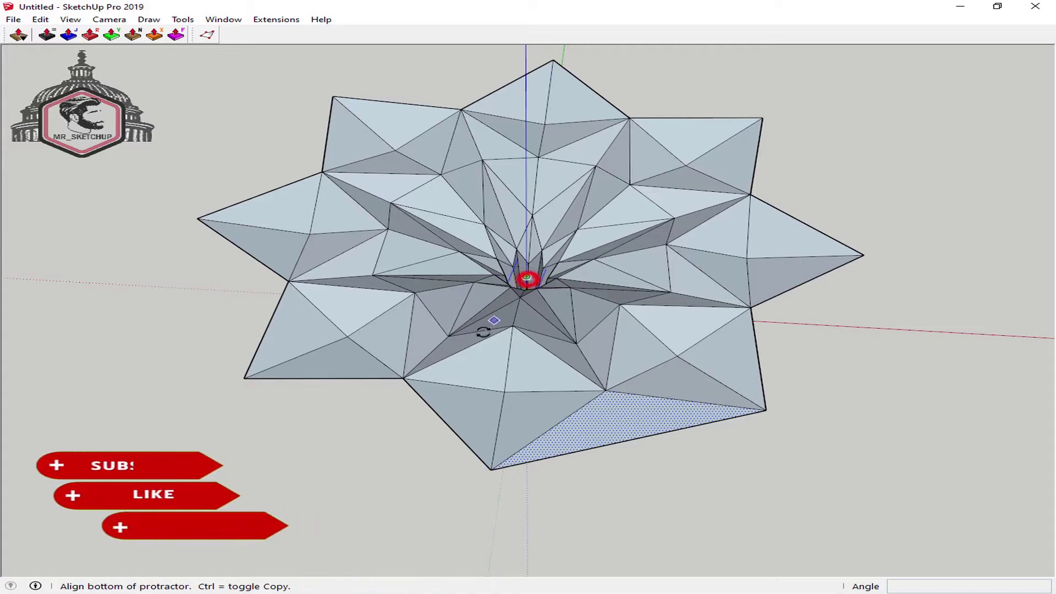
click(403, 380)
click(603, 393)
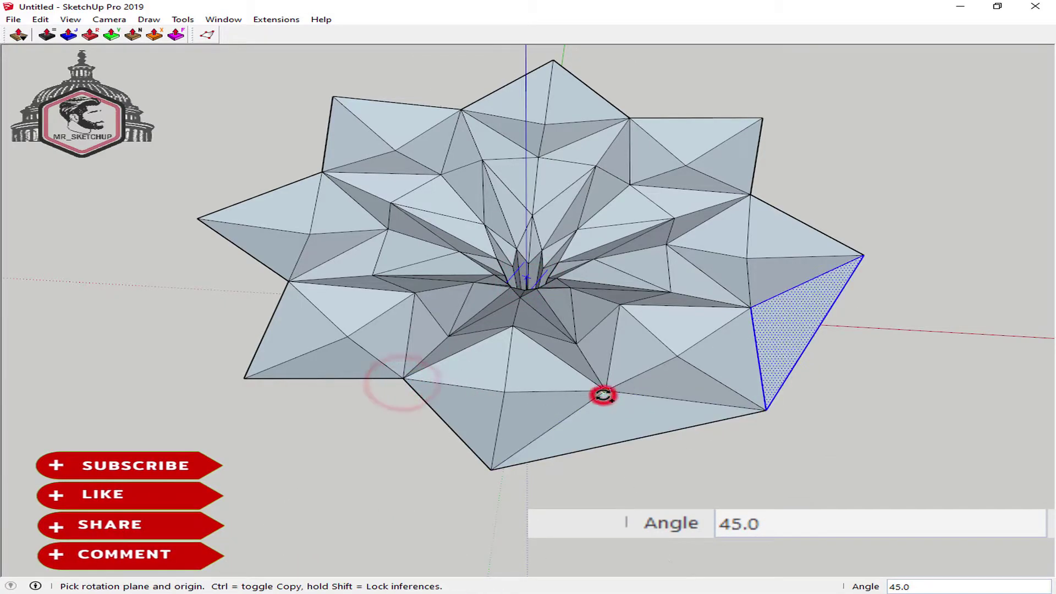
text(x7)
key(Return)
key(space)
scroll(615, 413, down, 2)
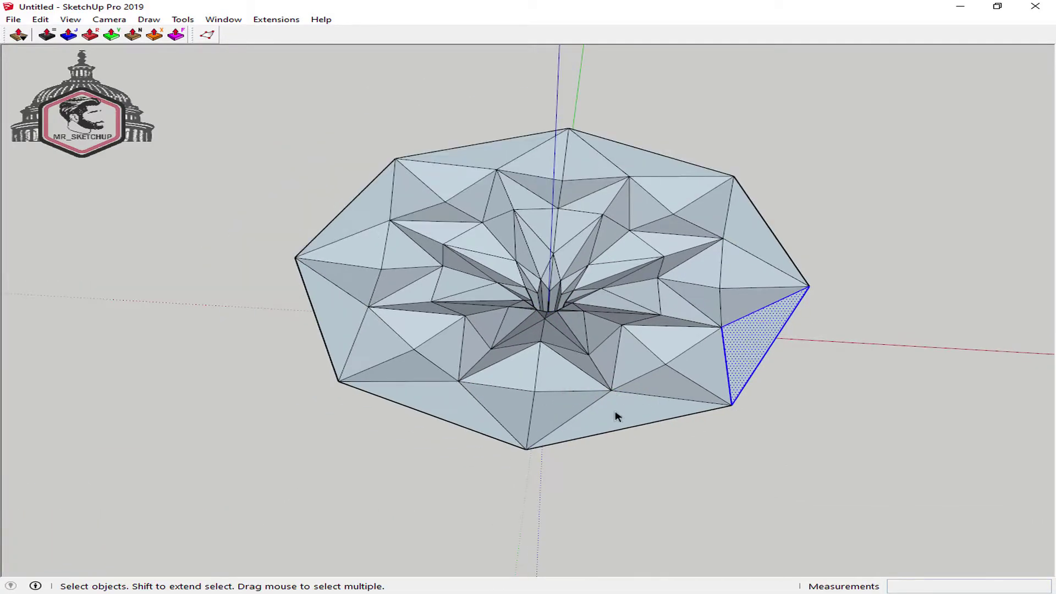
mouse_move(618, 418)
middle_down()
mouse_move(625, 262)
mouse_move(572, 285)
mouse_move(700, 184)
mouse_move(787, 160)
mouse_move(724, 180)
mouse_move(582, 300)
middle_up()
key(f)
- In Top view, select the faces of one lower wedge and group them
key(t)
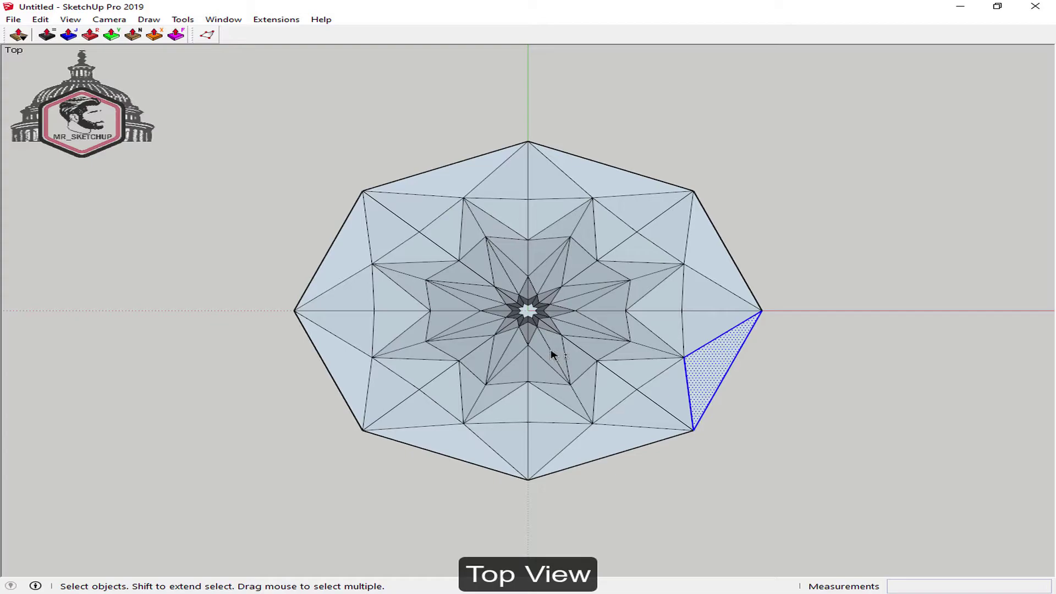
scroll(551, 353, down, 1)
shift+middle_drag(554, 354, 557, 268)
scroll(556, 268, up, 2)
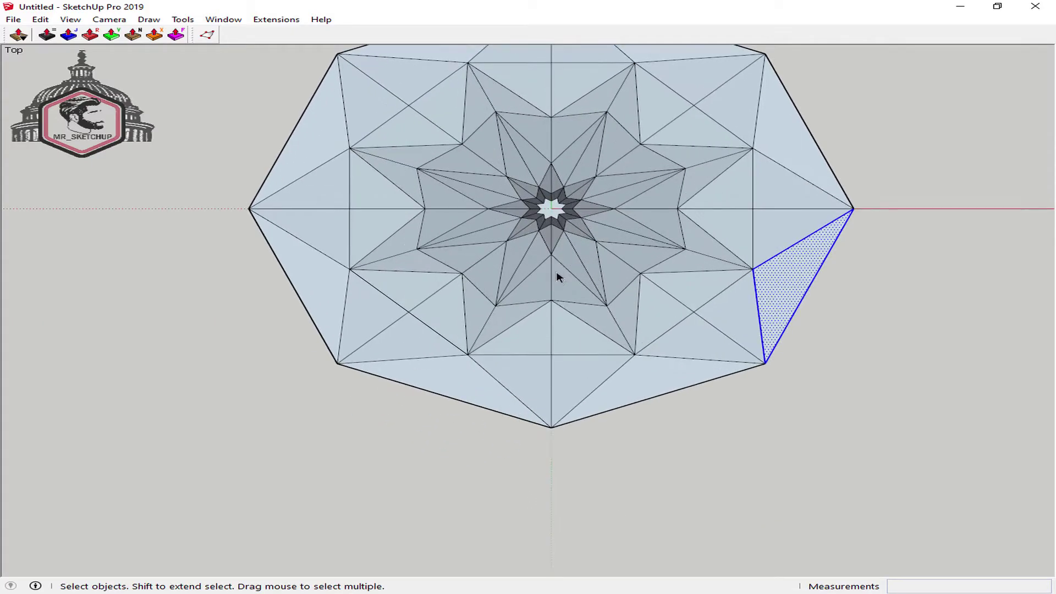
drag(555, 214, 552, 298)
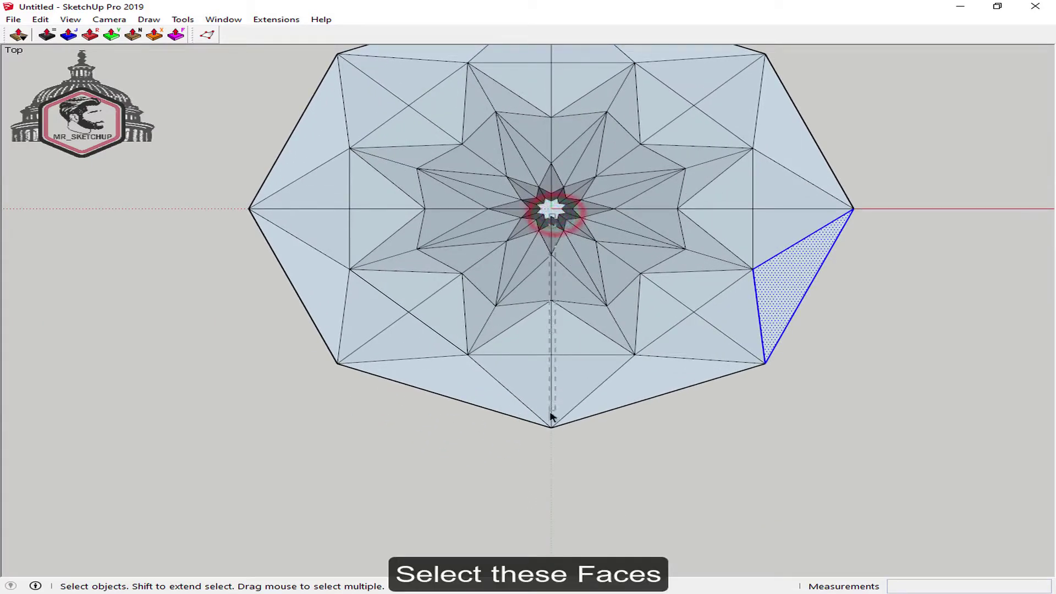
drag(548, 436, 548, 437)
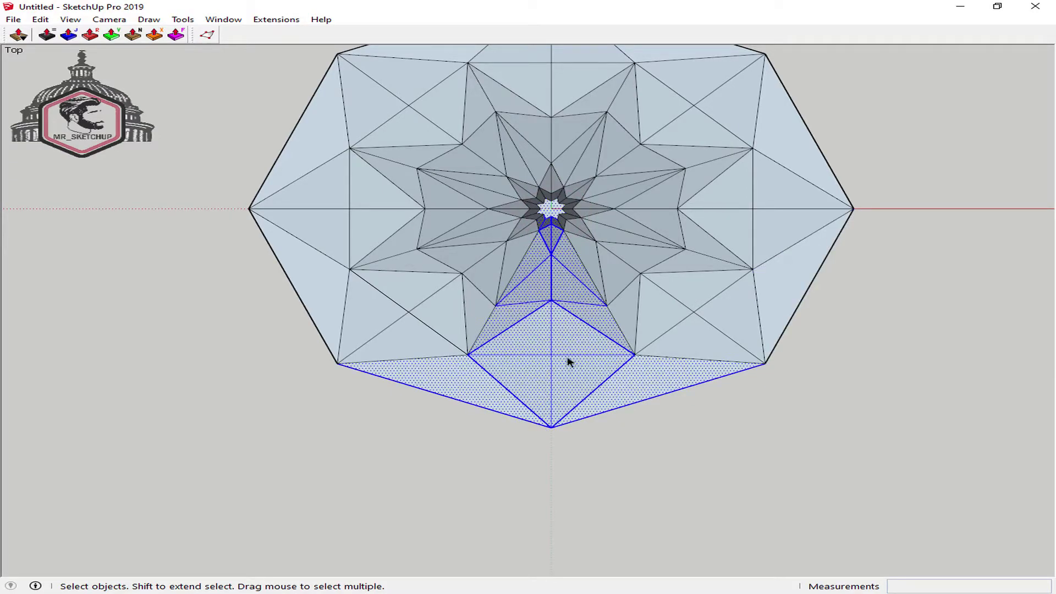
middle_drag(561, 355, 518, 189)
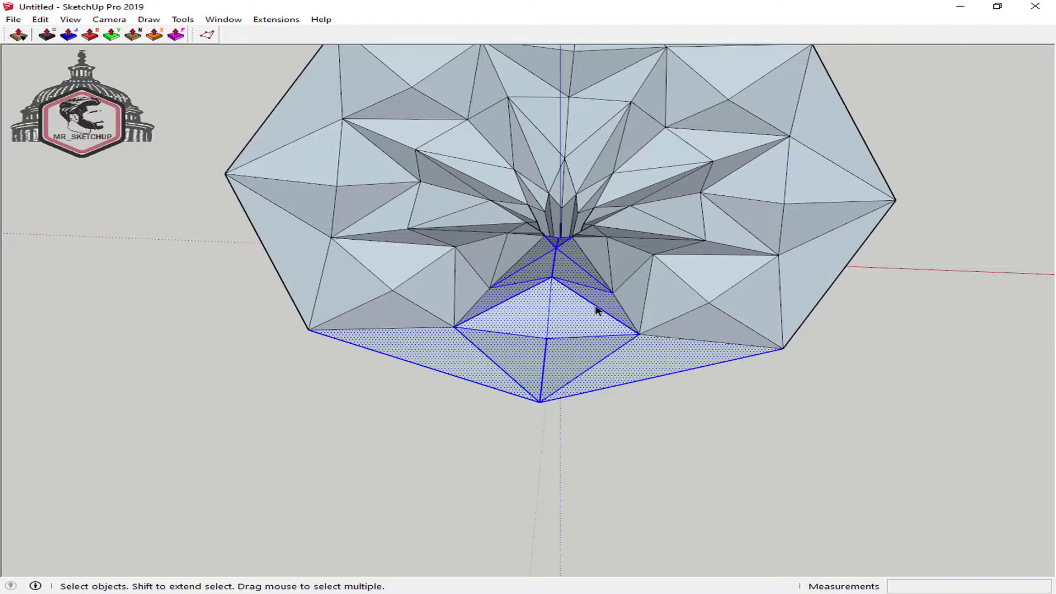
mouse_move(595, 319)
middle_down()
mouse_move(384, 229)
mouse_move(314, 224)
middle_up()
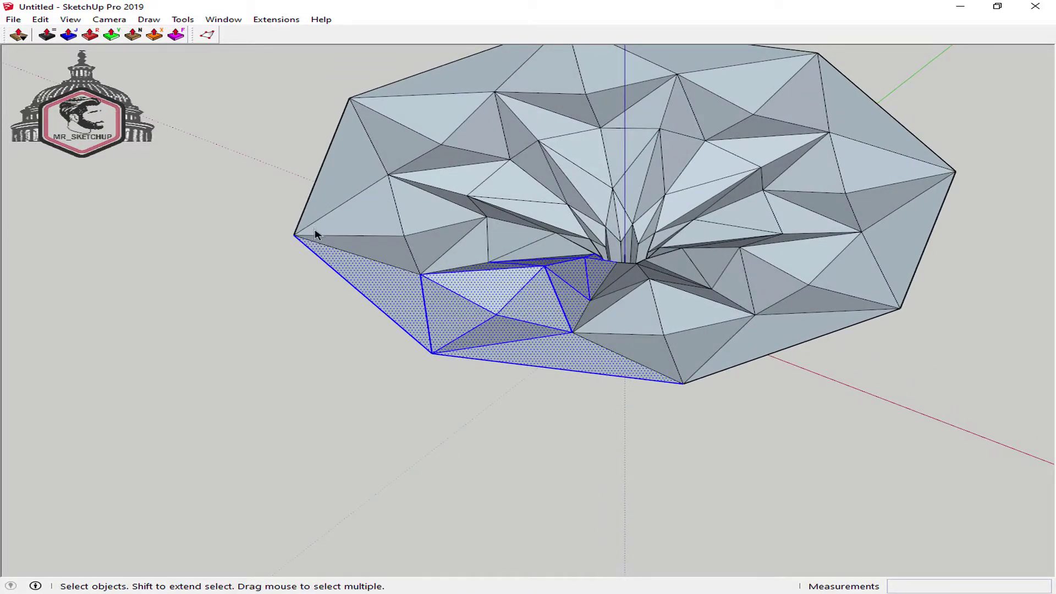
key(ctrl+g)
- Delete all the tree geometry outside the wedge group
mouse_move(543, 290)
middle_down()
mouse_move(629, 306)
mouse_move(687, 176)
mouse_move(638, 247)
middle_up()
scroll(592, 378, up, 4)
scroll(592, 379, down, 1)
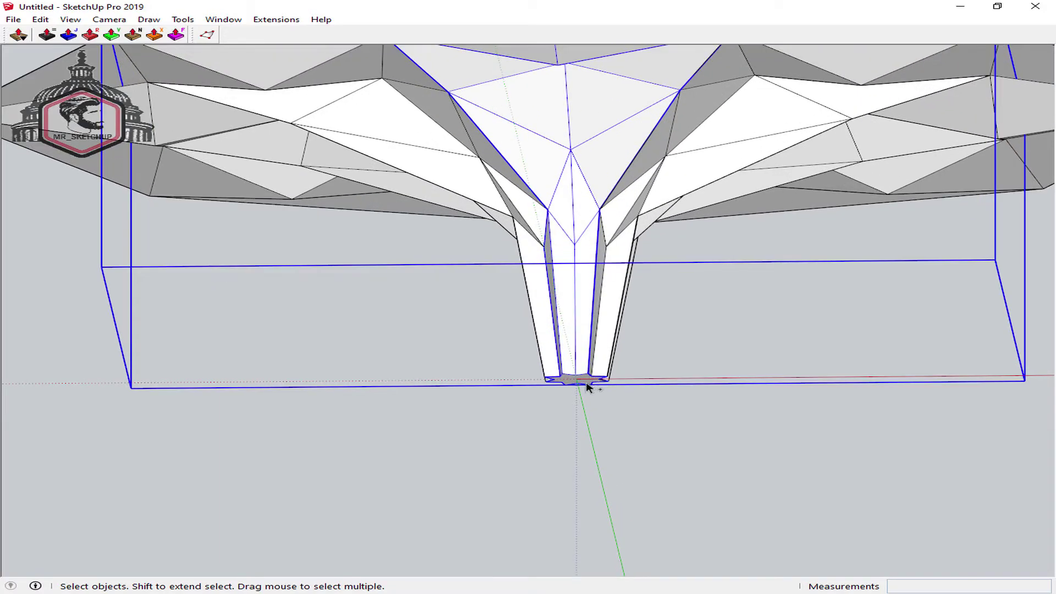
scroll(589, 384, down, 2)
triple_click(729, 210)
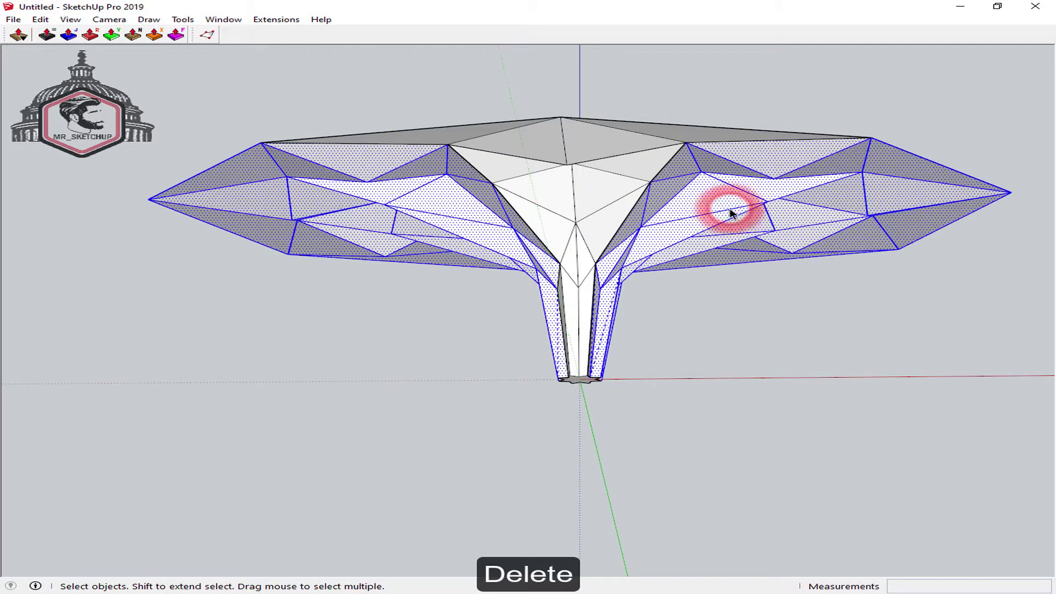
key(Delete)
mouse_move(683, 193)
middle_down()
mouse_move(464, 247)
mouse_move(549, 257)
mouse_move(509, 270)
mouse_move(564, 259)
mouse_move(500, 378)
mouse_move(490, 275)
mouse_move(224, 288)
mouse_move(883, 370)
mouse_move(643, 337)
middle_up()
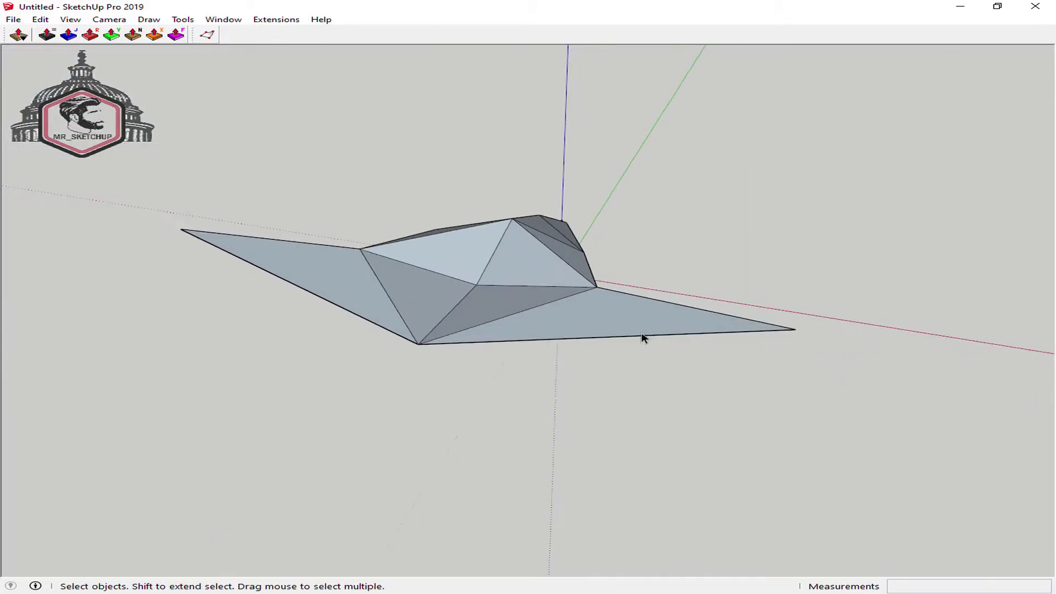
- Edit the wedge group and delete its two flat side triangles
click(522, 315)
double_click(522, 315)
middle_drag(523, 315, 635, 353)
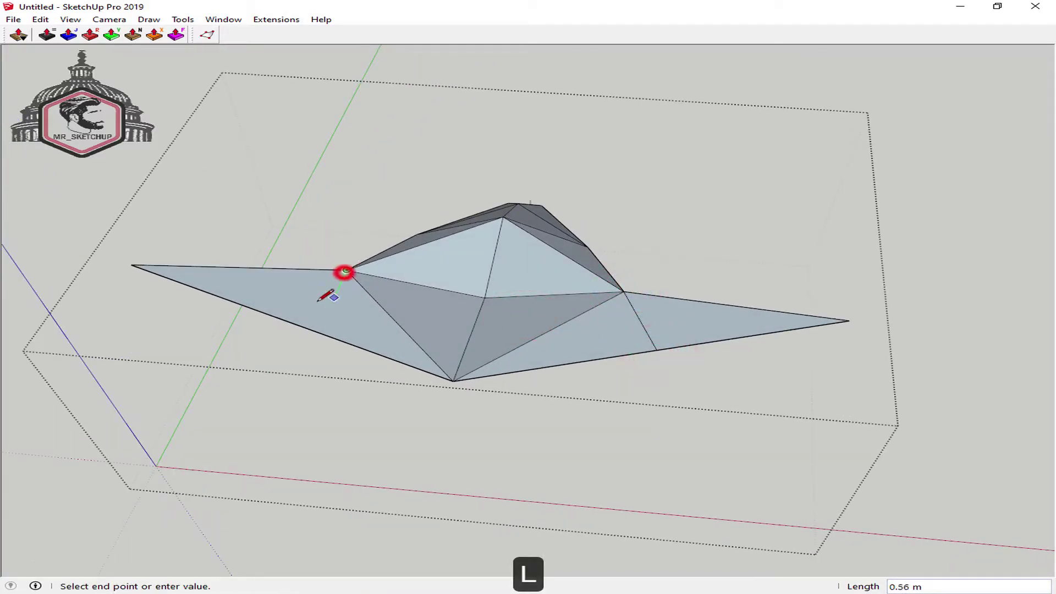
key(space)
click(285, 318)
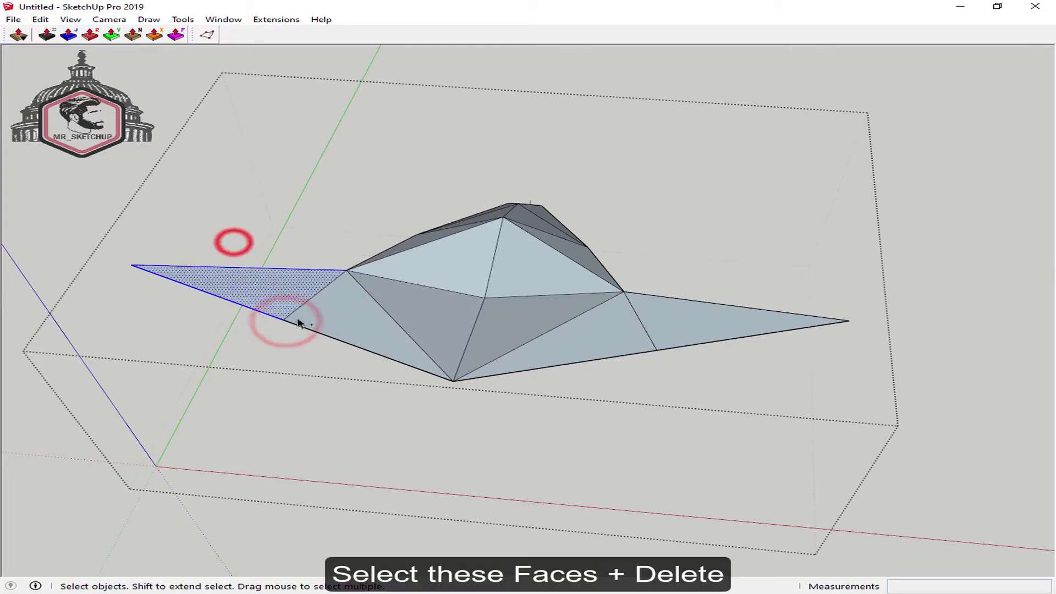
key(Delete)
- Orbit and zoom around the funnel-shaped slice to inspect it from the side
mouse_move(754, 368)
middle_down()
mouse_move(640, 333)
mouse_move(566, 83)
mouse_move(584, 195)
mouse_move(638, 233)
mouse_move(599, 193)
mouse_move(476, 228)
middle_up()
scroll(498, 284, up, 3)
scroll(499, 284, up, 2)
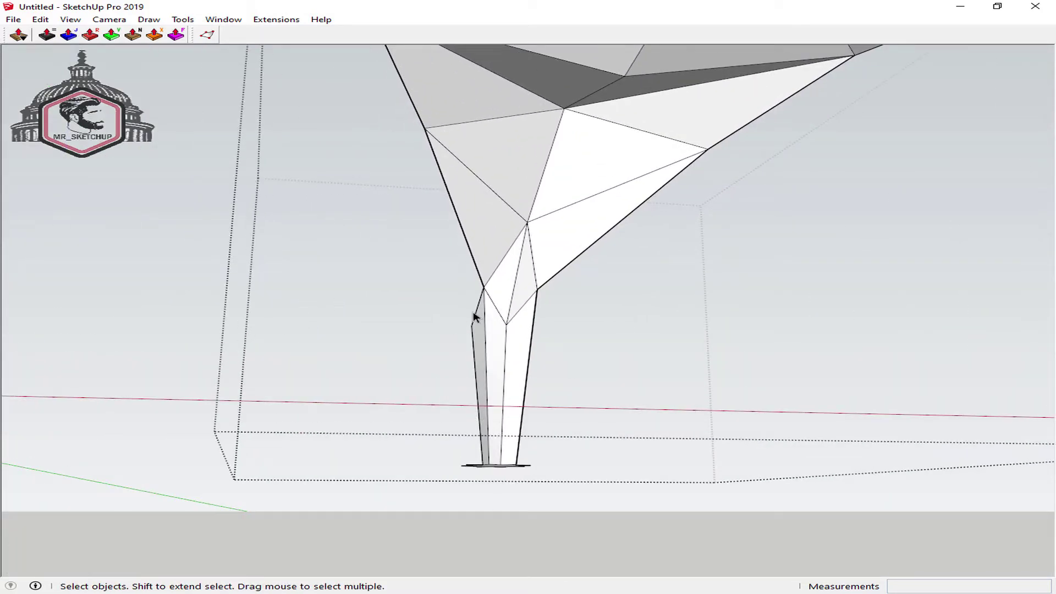
scroll(452, 354, down, 2)
mouse_move(683, 396)
middle_down()
mouse_move(612, 349)
mouse_move(154, 360)
mouse_move(325, 344)
mouse_move(476, 302)
mouse_move(477, 318)
middle_up()
scroll(493, 365, down, 3)
scroll(528, 424, up, 3)
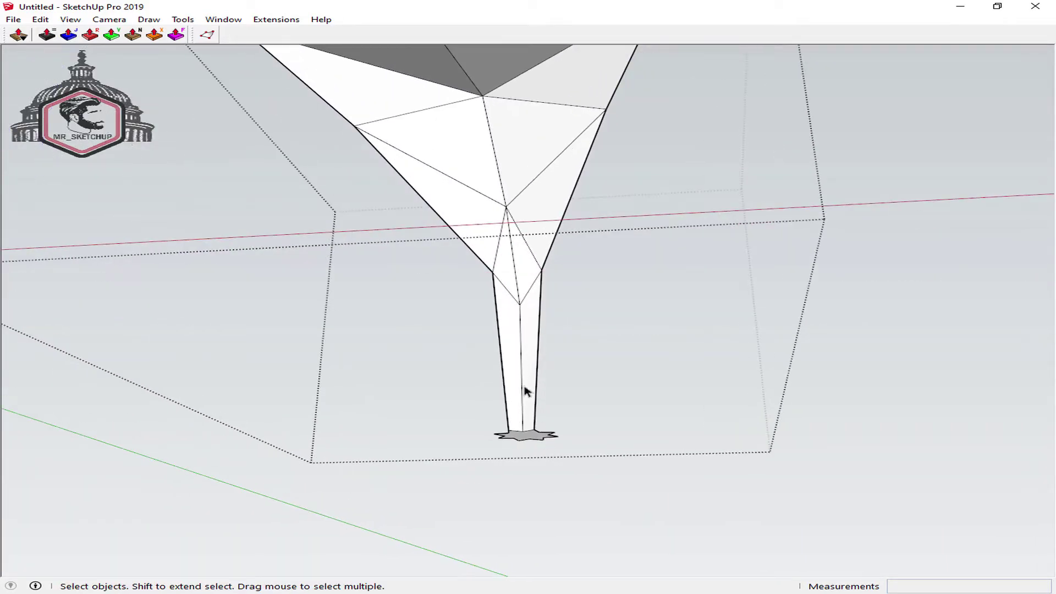
scroll(525, 394, down, 3)
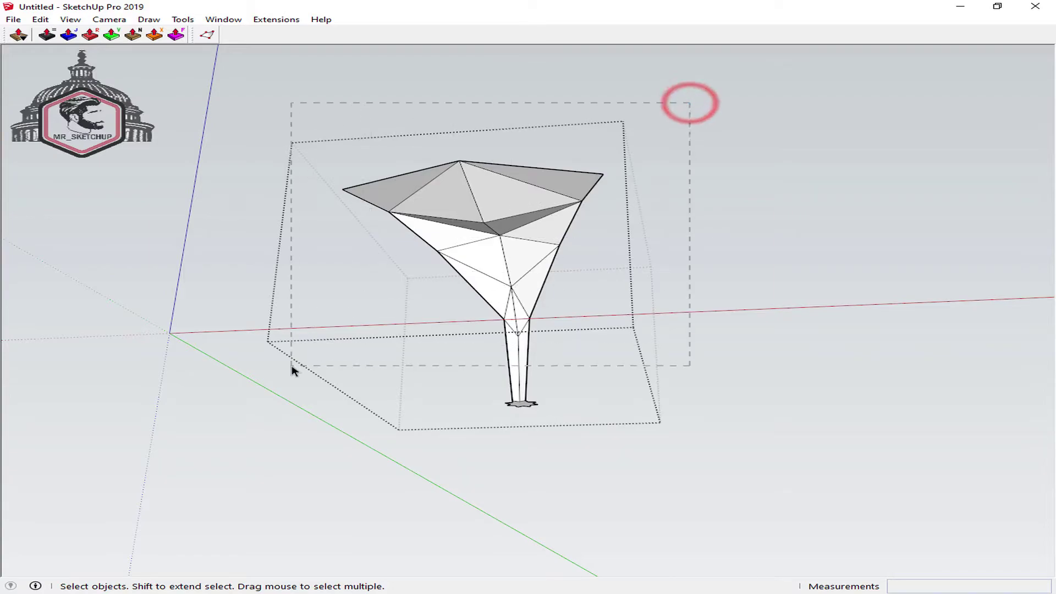
- Apply a constant -0.02 Multiple Offsets border to every face of the selected funnel
drag(291, 369, 292, 370)
mouse_move(292, 370)
middle_down()
mouse_move(573, 276)
mouse_move(820, 308)
mouse_move(482, 329)
middle_up()
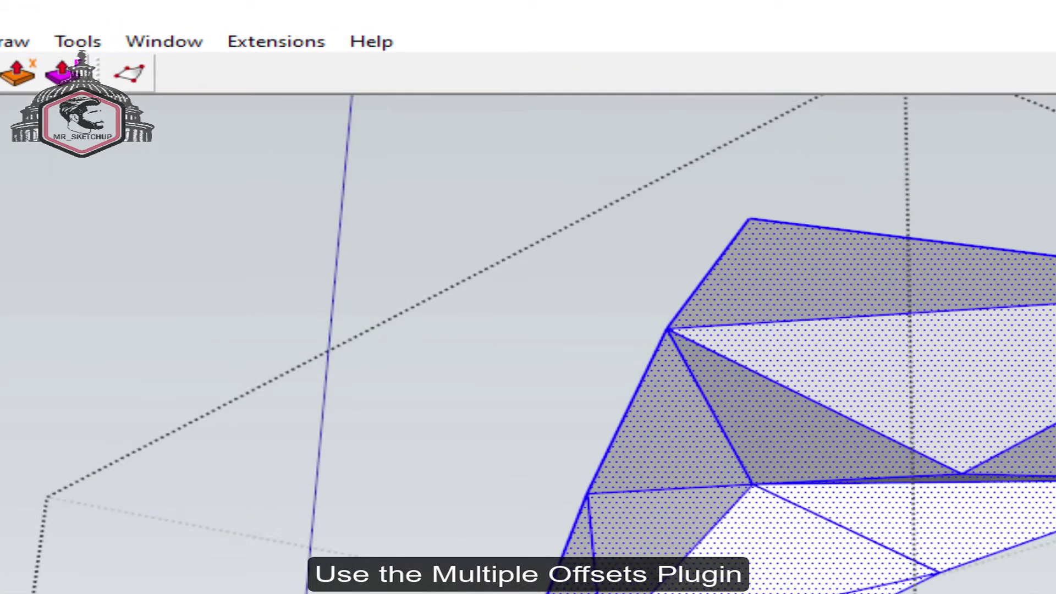
click(292, 42)
mouse_move(348, 172)
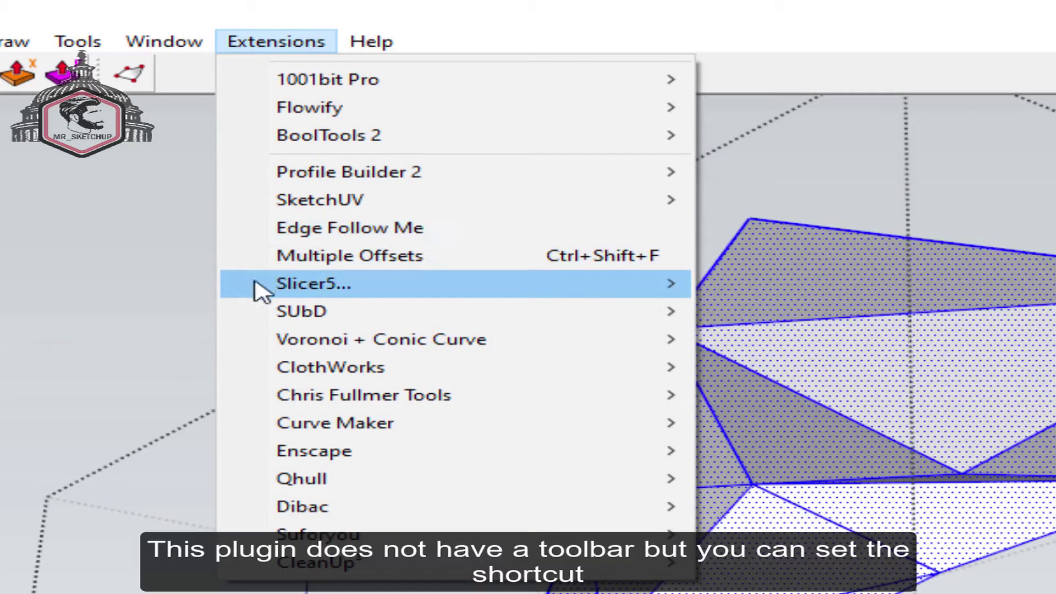
click(294, 257)
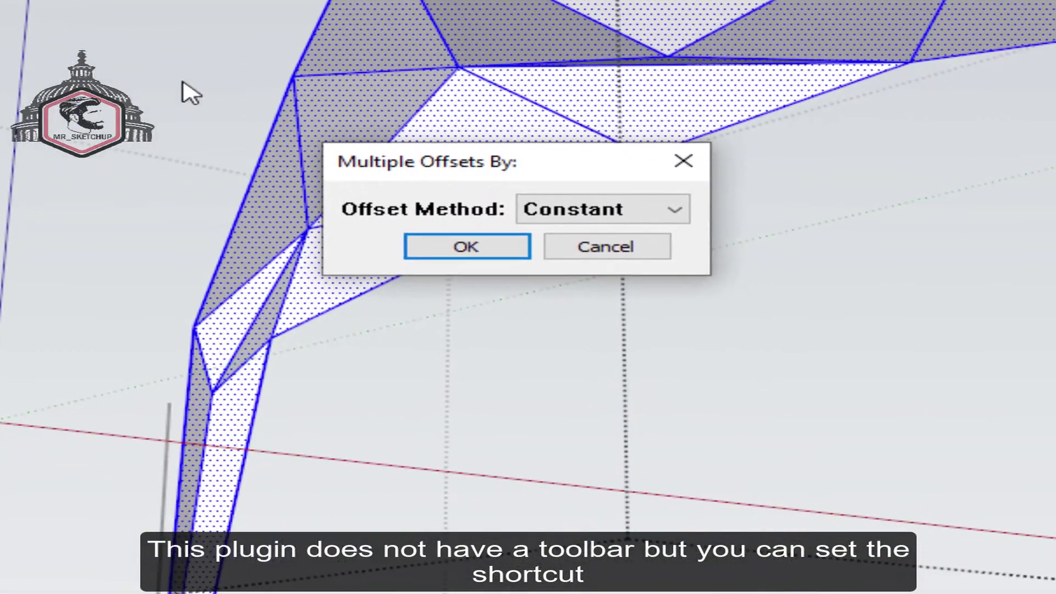
click(440, 247)
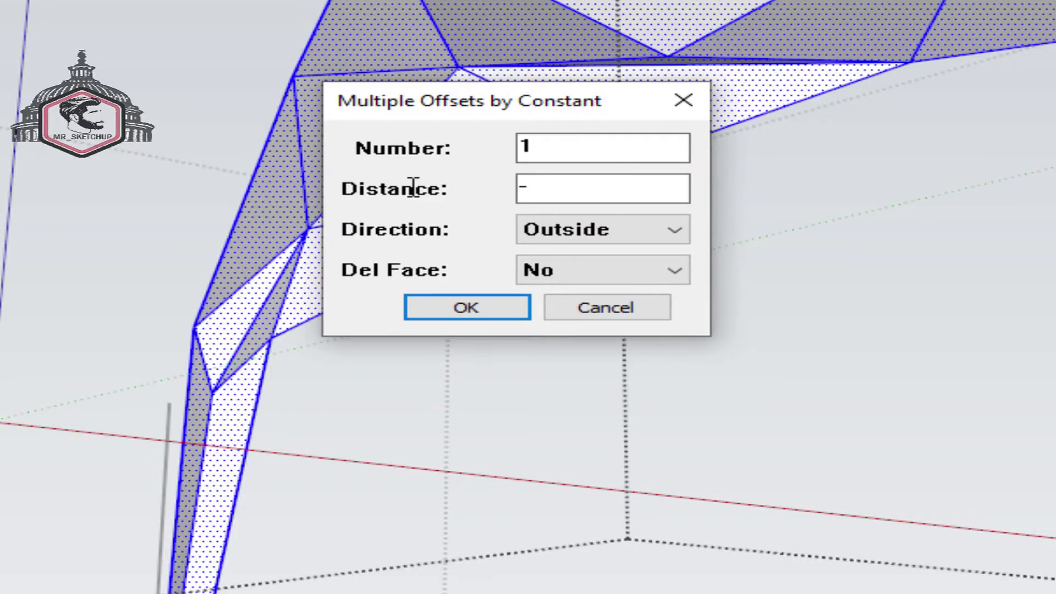
text(0.02)
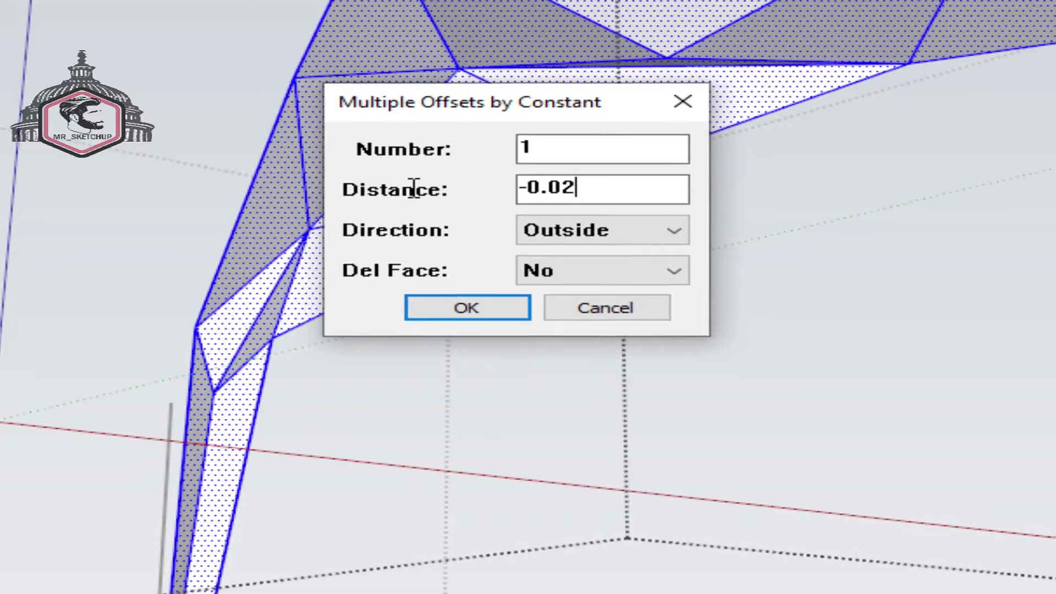
key(Return)
- Undo the face offset on the wedge
middle_drag(668, 326, 370, 307)
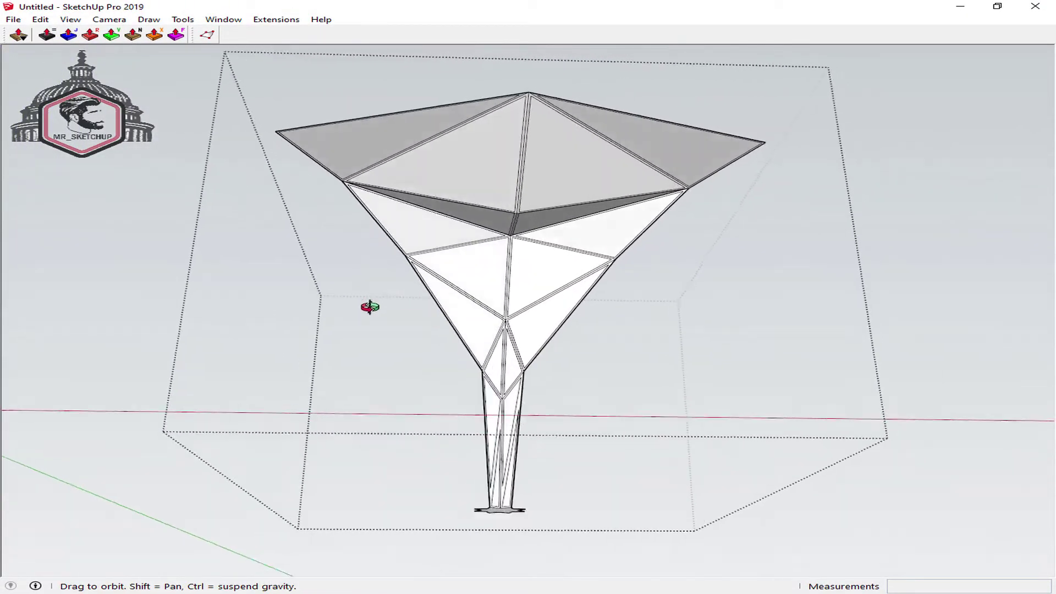
mouse_move(625, 405)
middle_down()
mouse_move(418, 285)
mouse_move(555, 288)
mouse_move(551, 361)
middle_up()
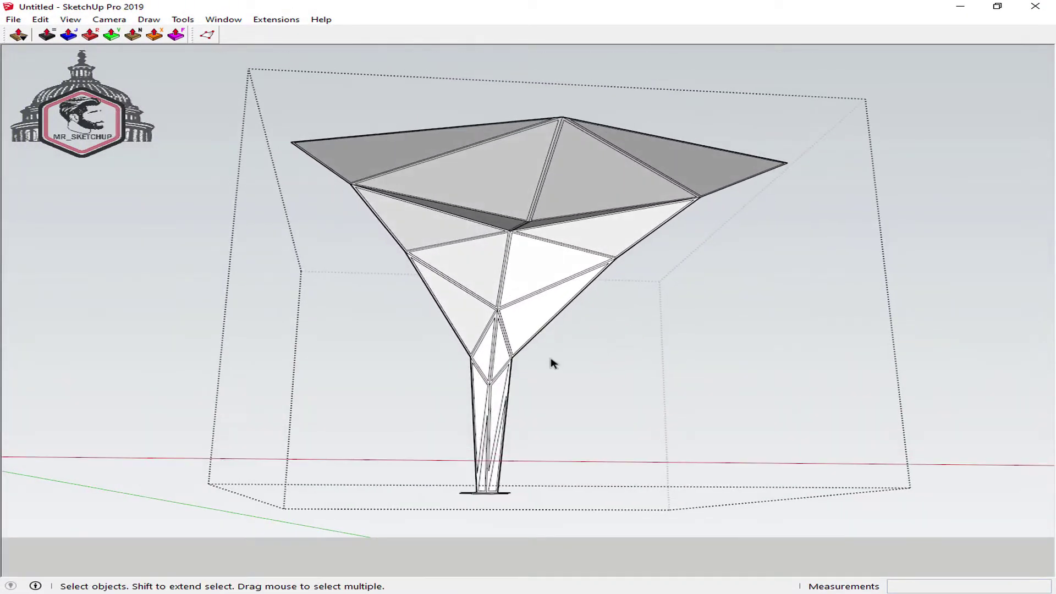
scroll(473, 487, up, 4)
key(ctrl+z)
mouse_move(543, 453)
middle_down()
mouse_move(610, 481)
mouse_move(523, 460)
mouse_move(507, 423)
mouse_move(490, 431)
middle_up()
scroll(493, 486, up, 1)
- Show hidden geometry and erase the trunk's old diagonal edge
key(h)
key(e)
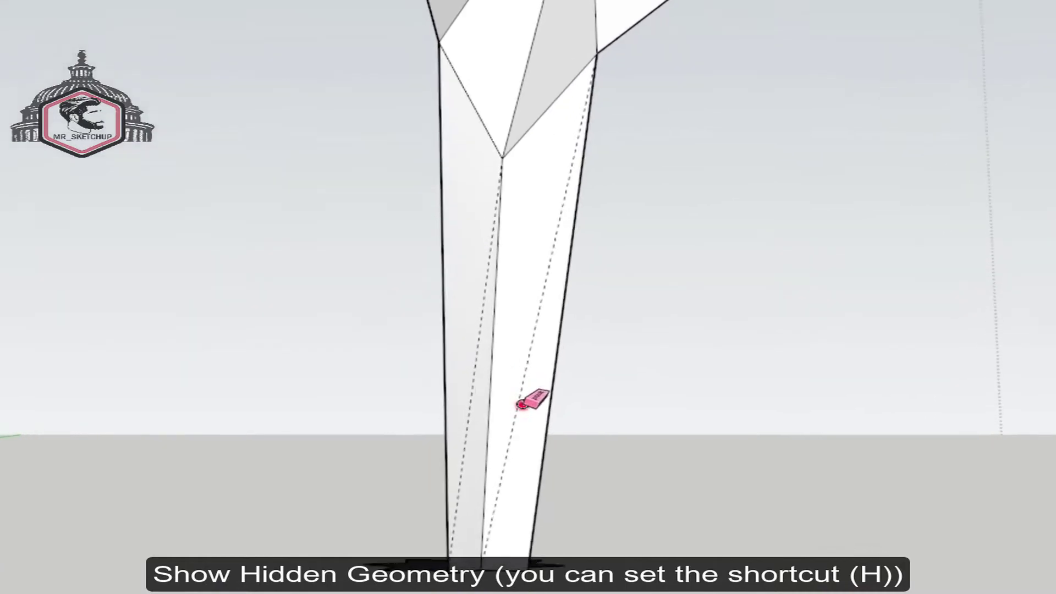
click(490, 407)
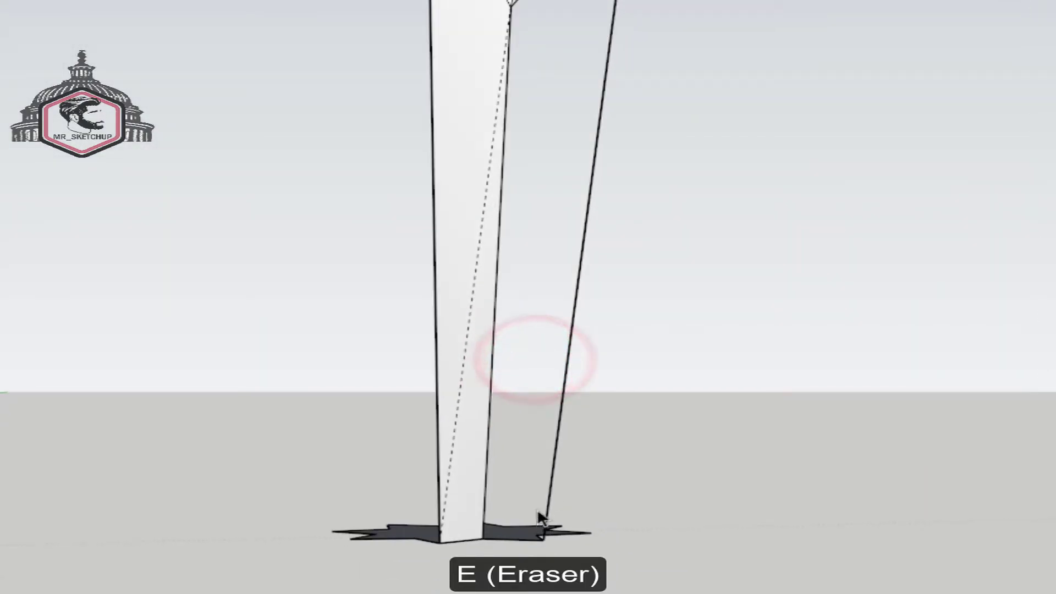
middle_drag(542, 519, 503, 587)
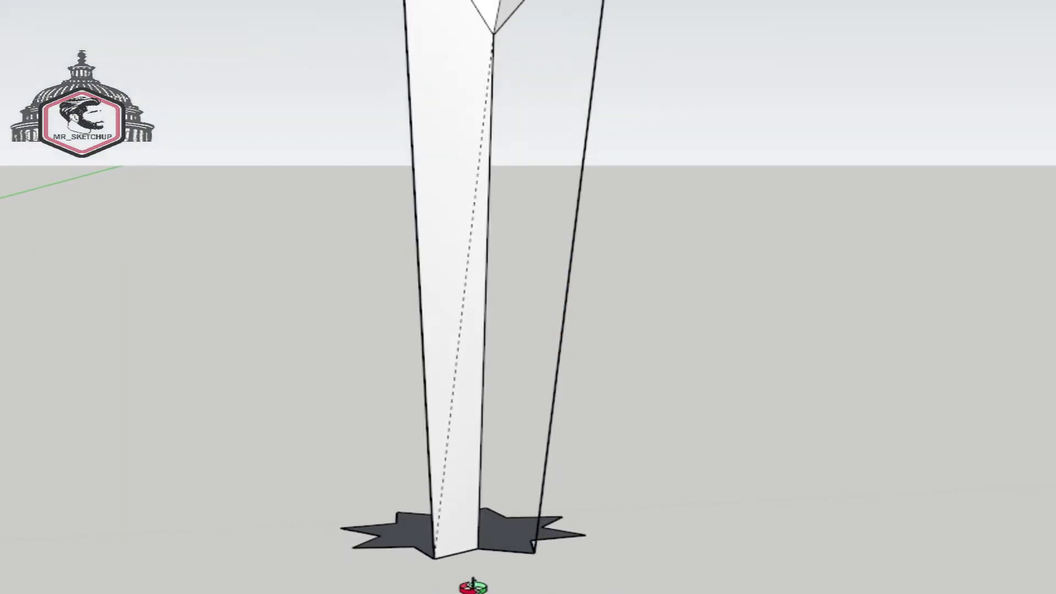
- Draw a diagonal from the trunk's bottom-right corner to the top vertex and mark it Soft
click(534, 550)
click(495, 35)
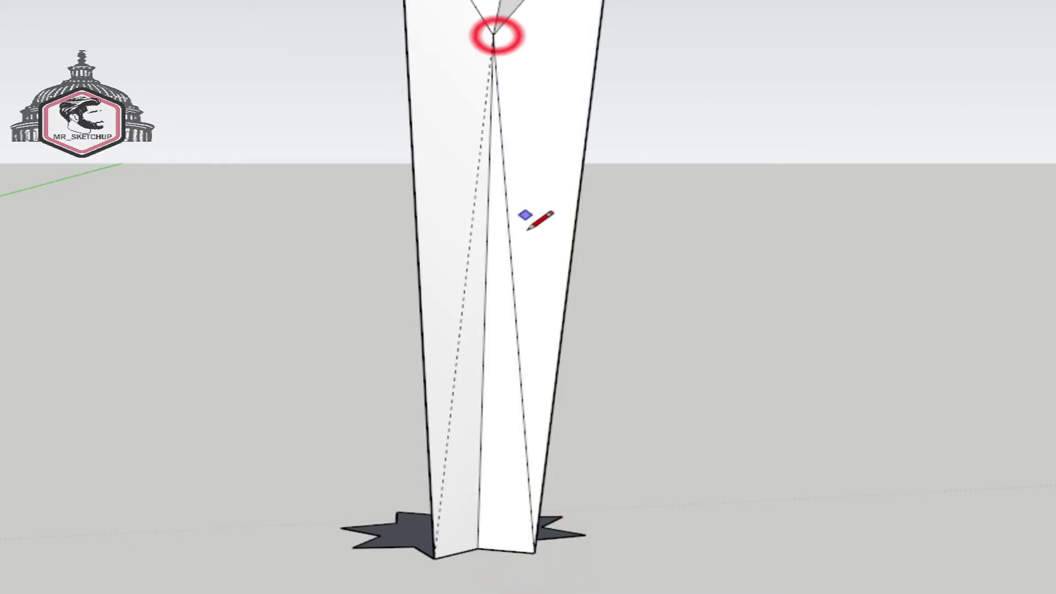
key(space)
click(516, 301)
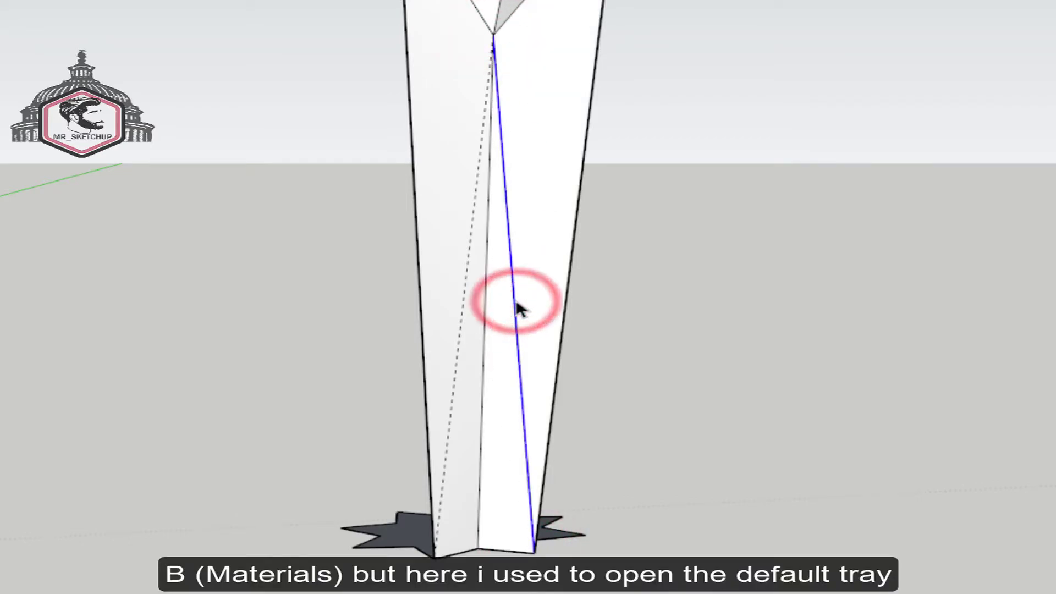
key(b)
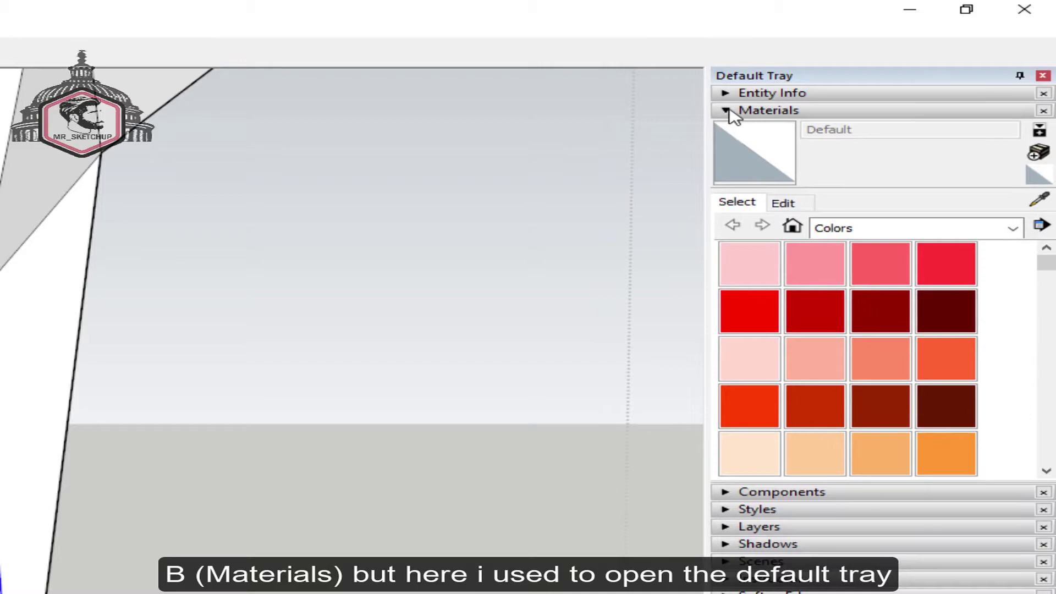
click(726, 110)
click(725, 92)
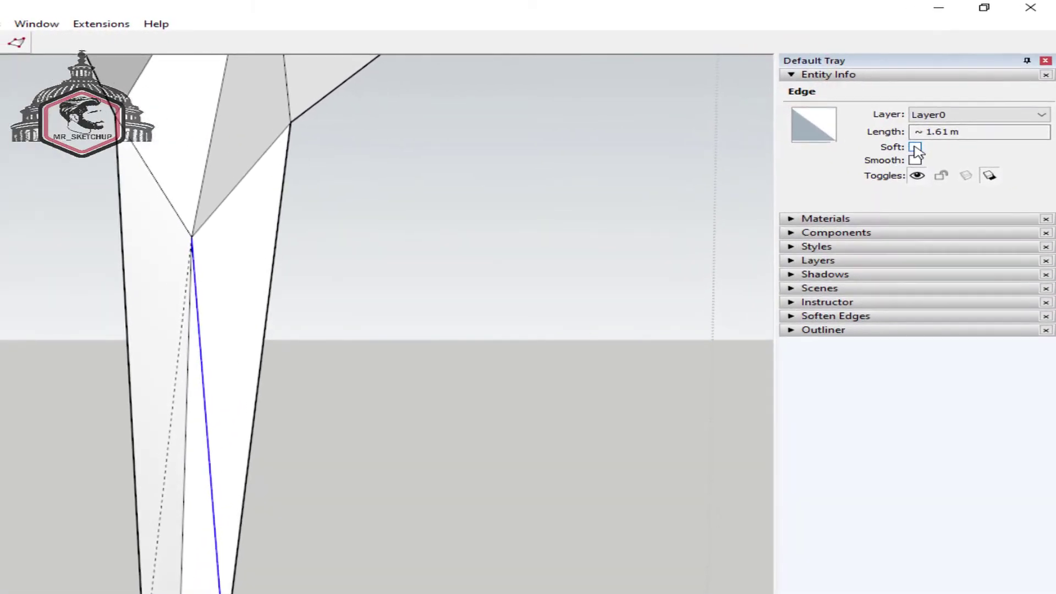
click(915, 147)
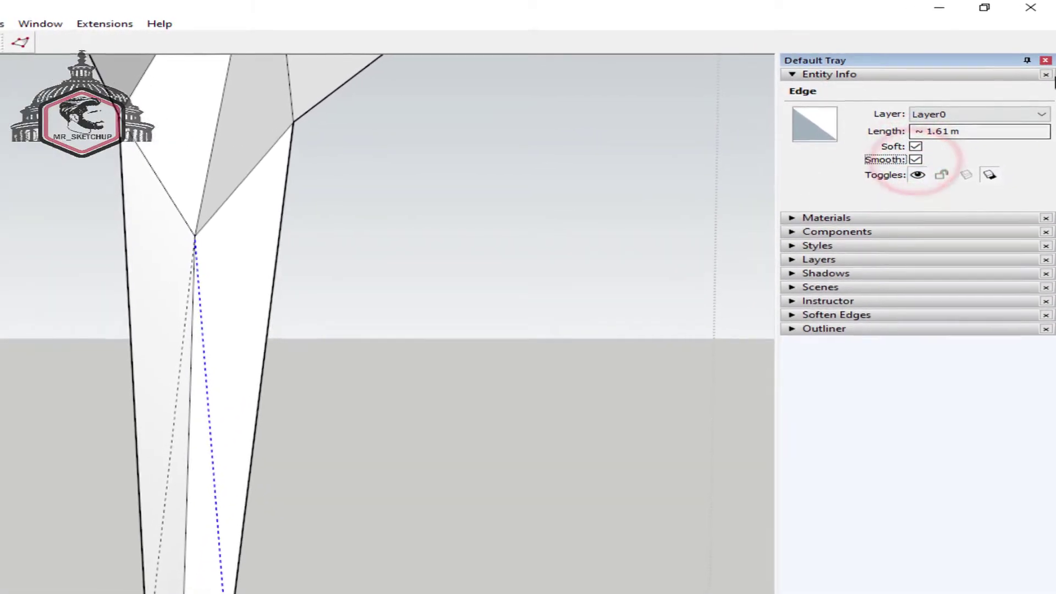
click(1044, 50)
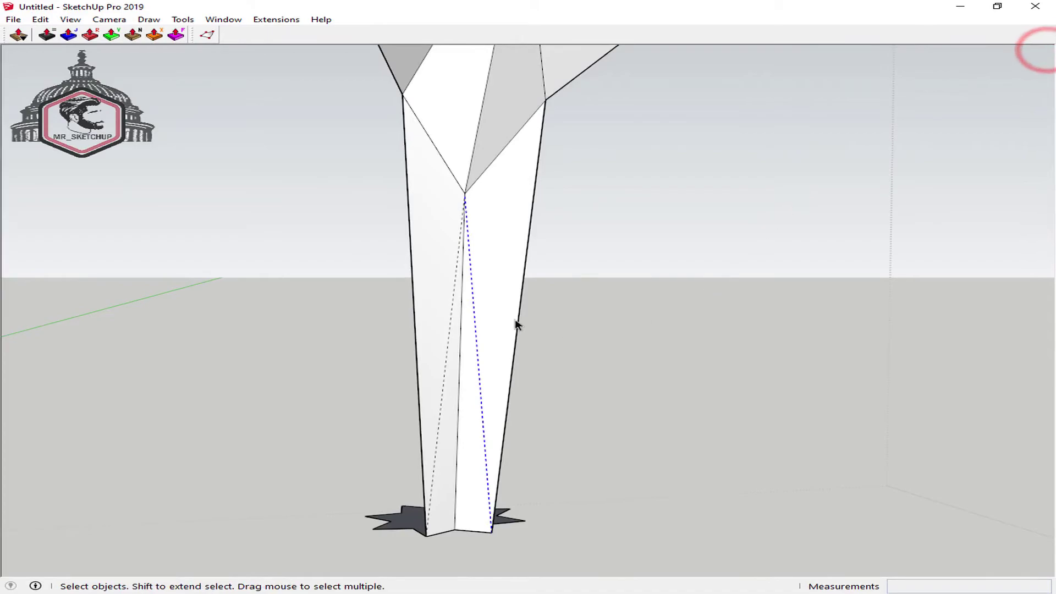
scroll(515, 325, down, 3)
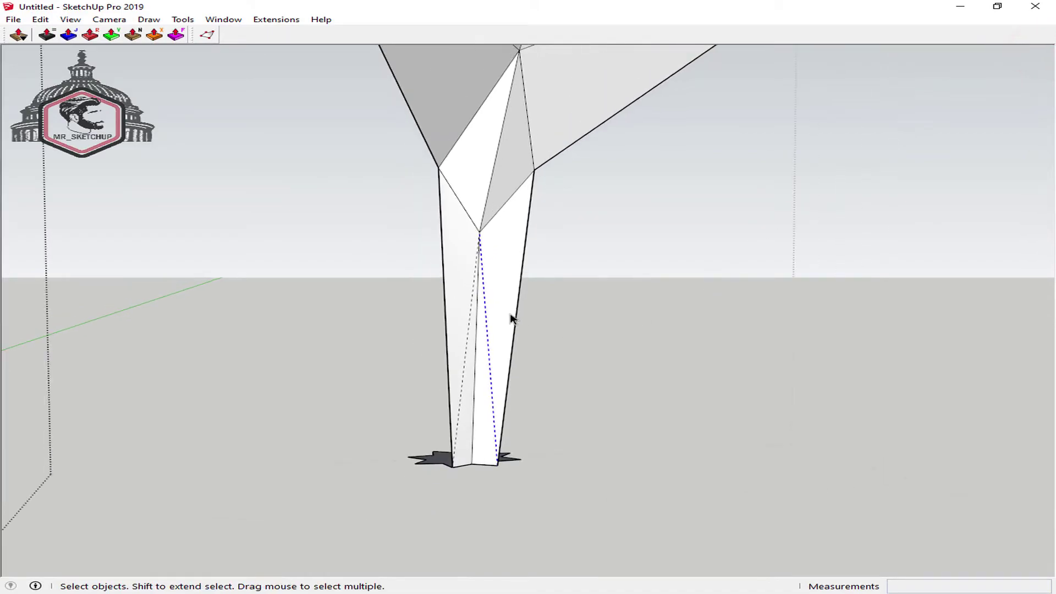
scroll(511, 318, down, 2)
mouse_move(532, 323)
middle_down()
mouse_move(559, 218)
mouse_move(533, 272)
mouse_move(766, 313)
middle_up()
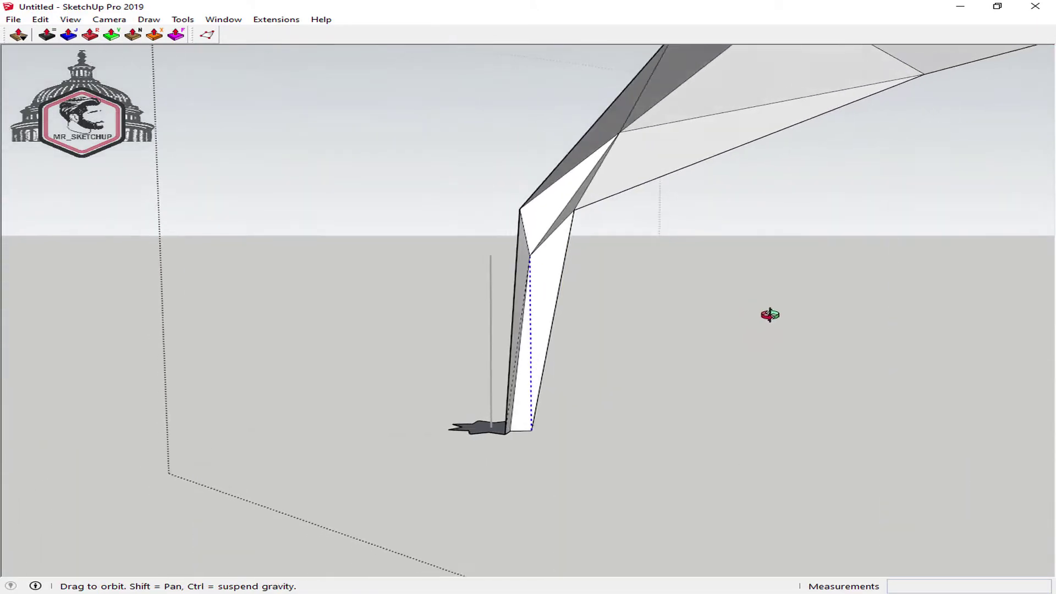
- Select the whole tree and add one constant -0.02 m offset border, keeping the faces
key(ctrl+a)
mouse_move(830, 316)
middle_down()
mouse_move(605, 323)
mouse_move(529, 402)
middle_up()
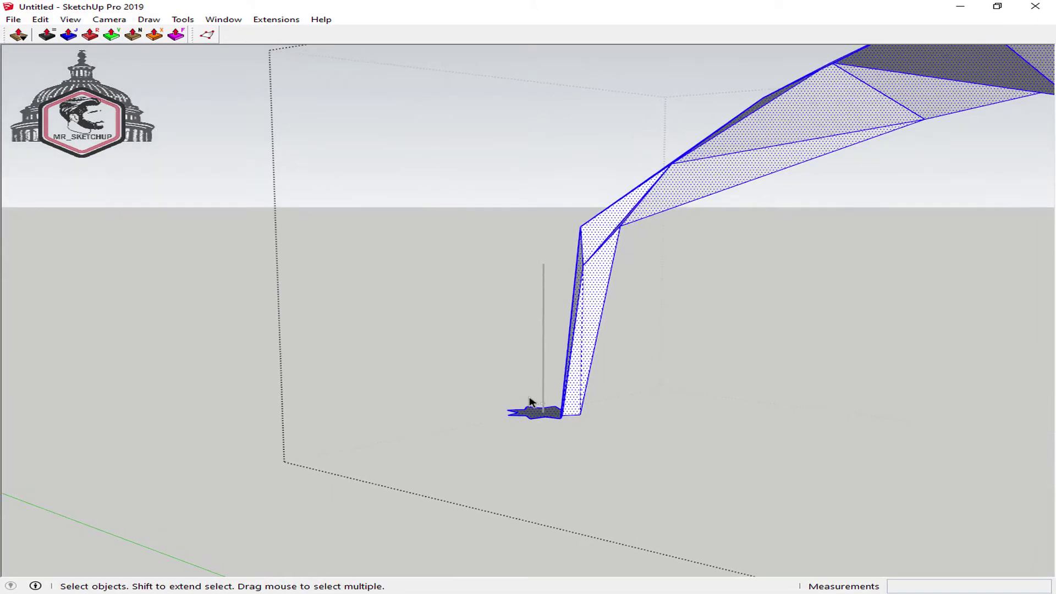
mouse_move(725, 413)
middle_down()
mouse_move(495, 278)
mouse_move(306, 295)
mouse_move(519, 266)
mouse_move(609, 371)
mouse_move(568, 232)
middle_up()
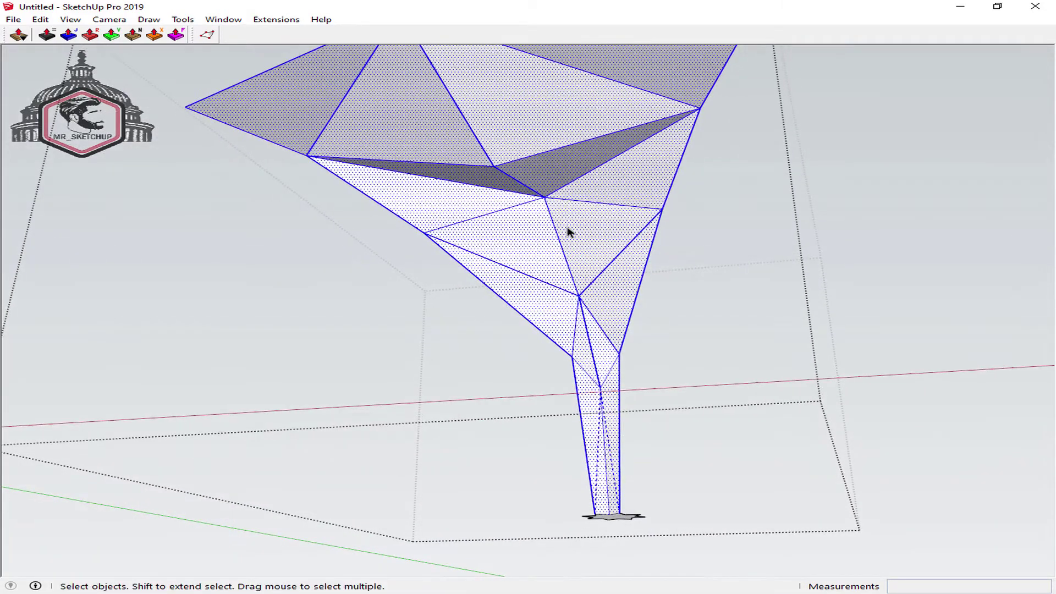
key(ctrl+shift+f)
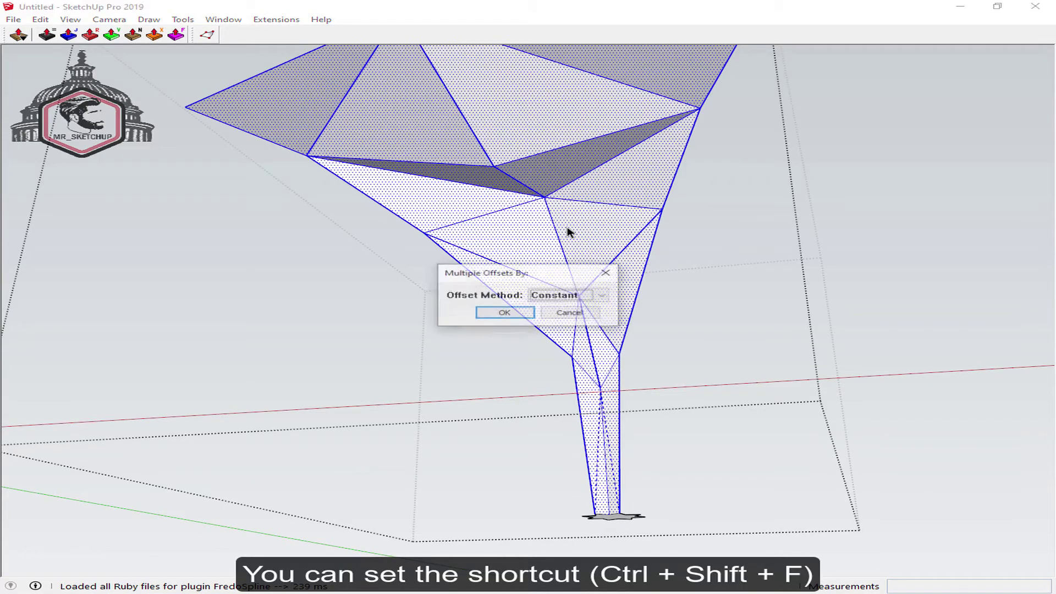
click(505, 313)
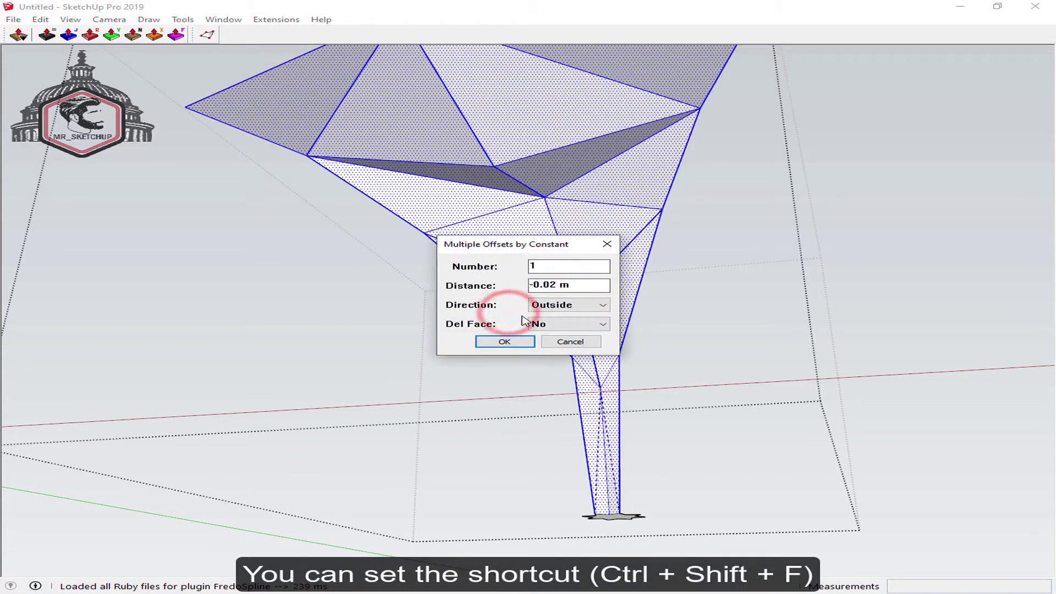
click(497, 343)
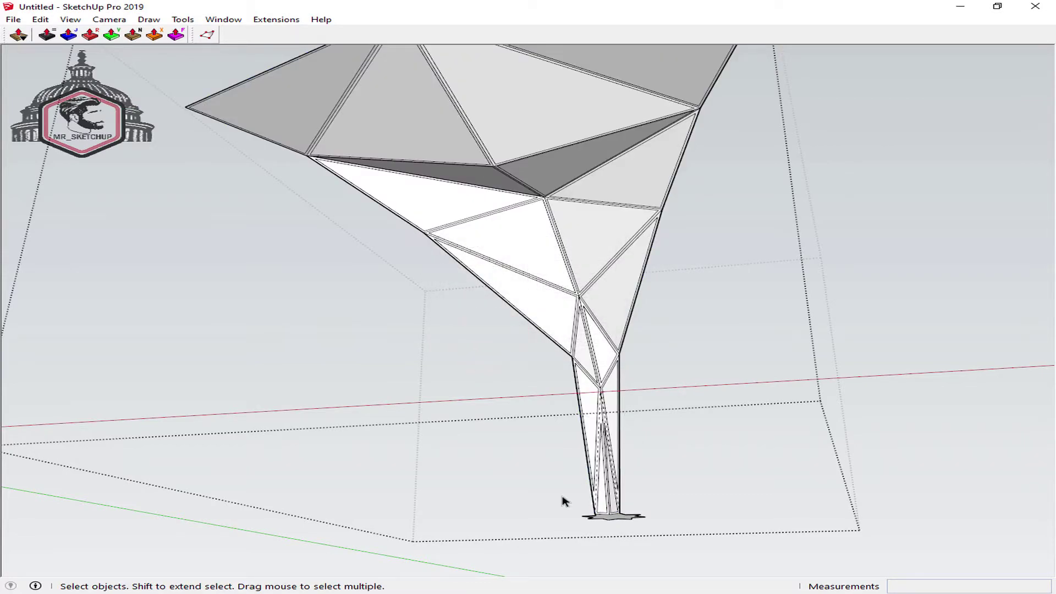
- Shift-select the inner triangular panels of the trunk, excluding the border strips
scroll(628, 497, up, 1)
scroll(618, 498, up, 1)
scroll(601, 440, up, 1)
scroll(615, 475, up, 2)
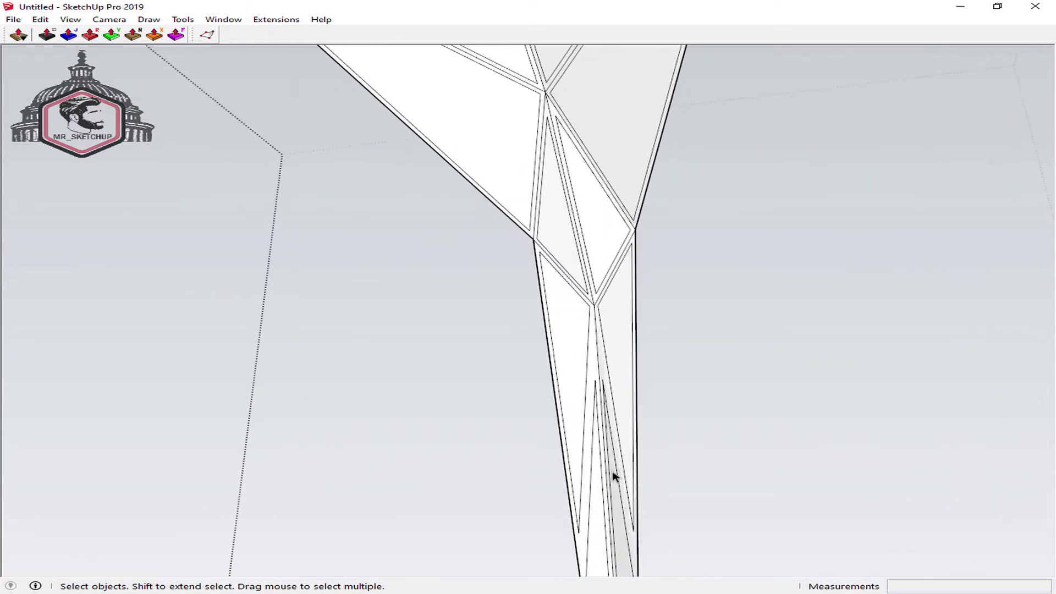
scroll(614, 476, down, 3)
mouse_move(683, 511)
middle_down()
mouse_move(641, 365)
mouse_move(610, 337)
mouse_move(418, 432)
mouse_move(502, 459)
mouse_move(582, 440)
middle_up()
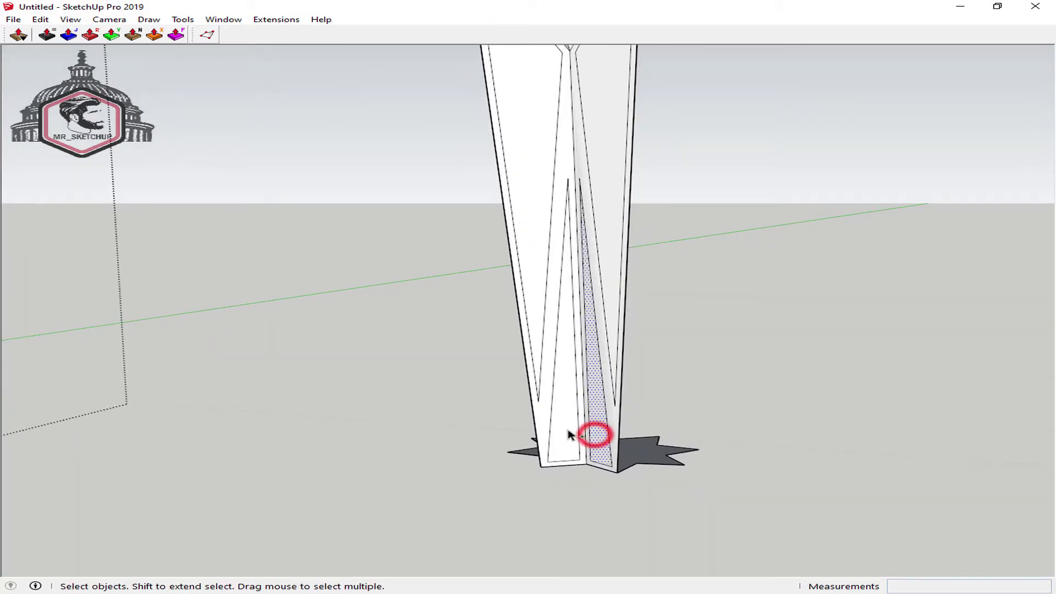
shift+click(569, 434)
shift+click(537, 266)
shift+click(603, 223)
mouse_move(603, 224)
middle_down()
mouse_move(620, 291)
mouse_move(610, 307)
mouse_move(603, 289)
middle_up()
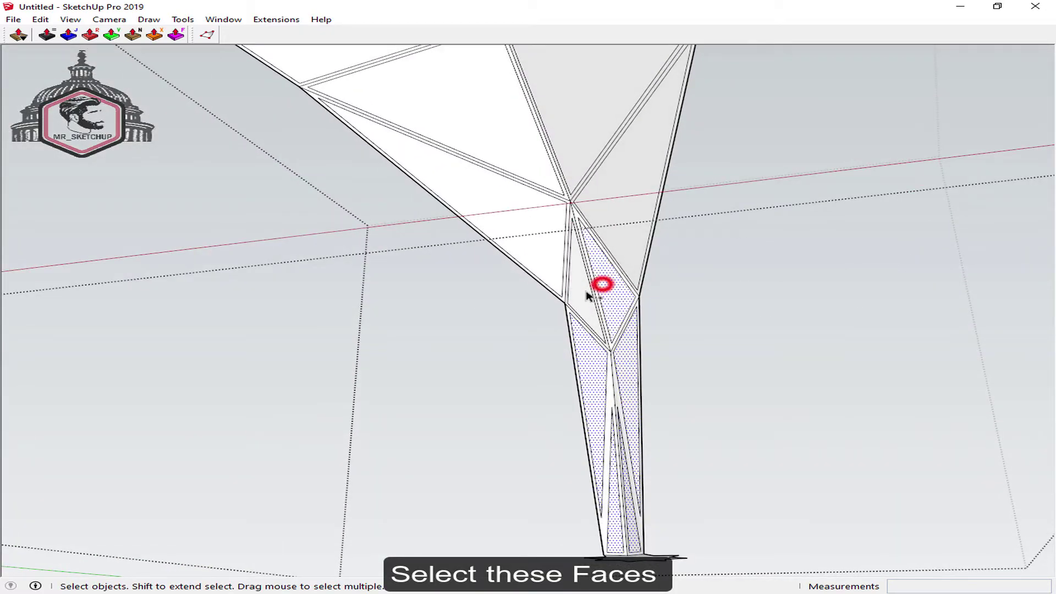
shift+click(585, 290)
shift+click(533, 233)
shift+click(634, 205)
shift+click(582, 115)
shift+click(518, 119)
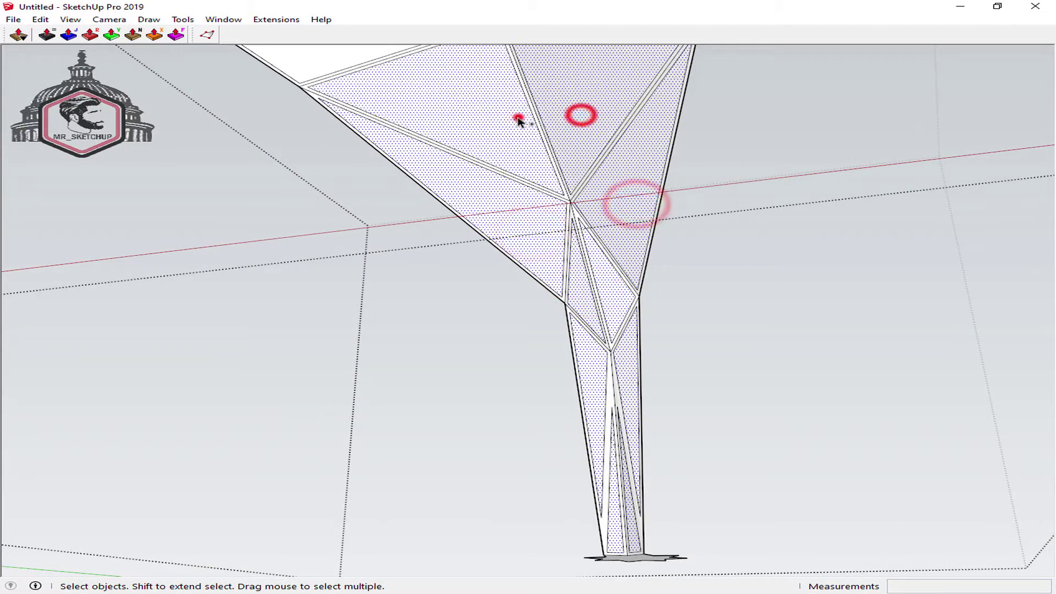
- Add the inner canopy panels to the selection
scroll(618, 203, down, 5)
mouse_move(618, 203)
middle_down()
mouse_move(620, 300)
mouse_move(625, 134)
middle_up()
scroll(623, 279, up, 5)
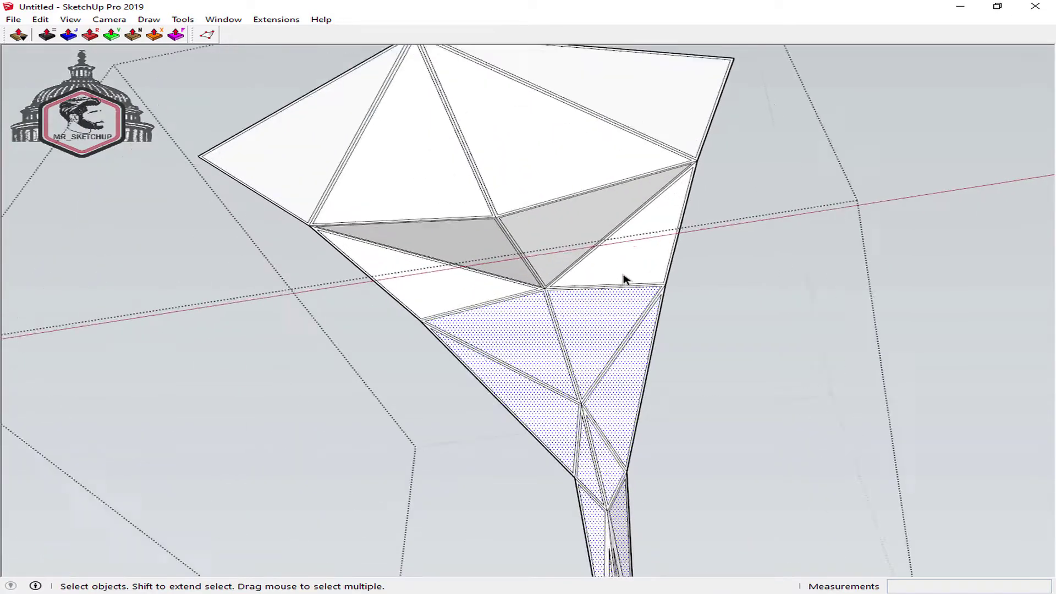
scroll(624, 278, up, 1)
shift+click(632, 264)
shift+click(436, 294)
shift+click(431, 233)
shift+click(541, 215)
shift+click(525, 157)
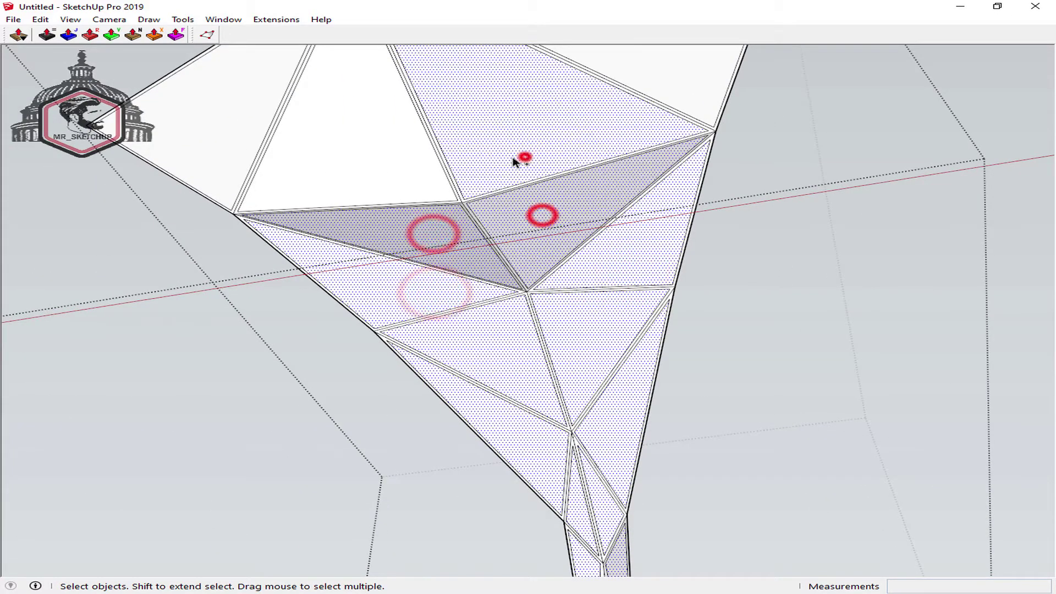
middle_drag(382, 165, 550, 207)
shift+click(602, 147)
shift+click(282, 199)
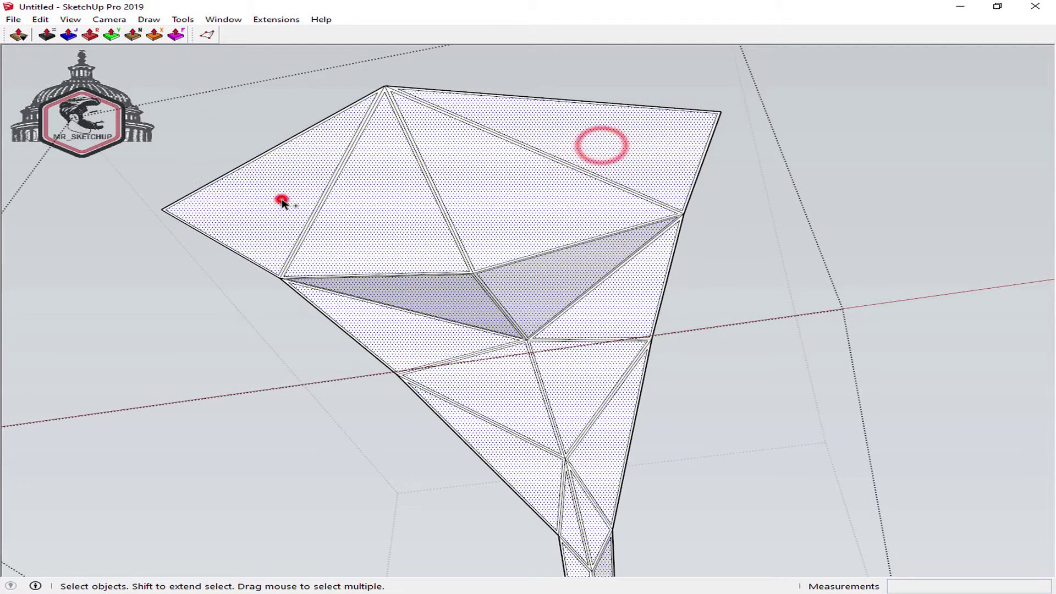
- Group the selected inner panels and open the group for editing
key(g)
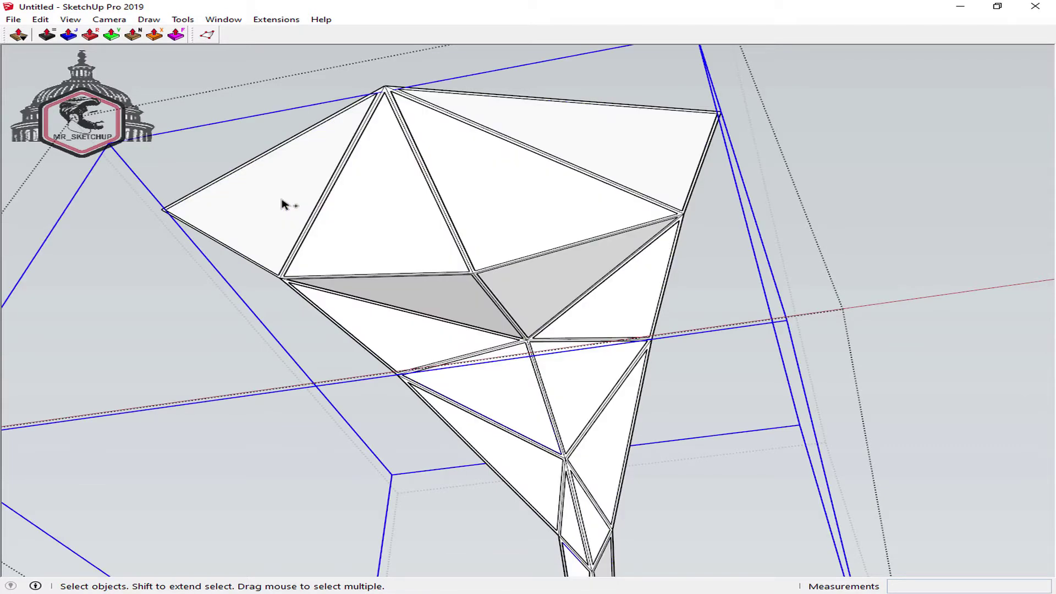
double_click(388, 193)
middle_drag(389, 231, 719, 389)
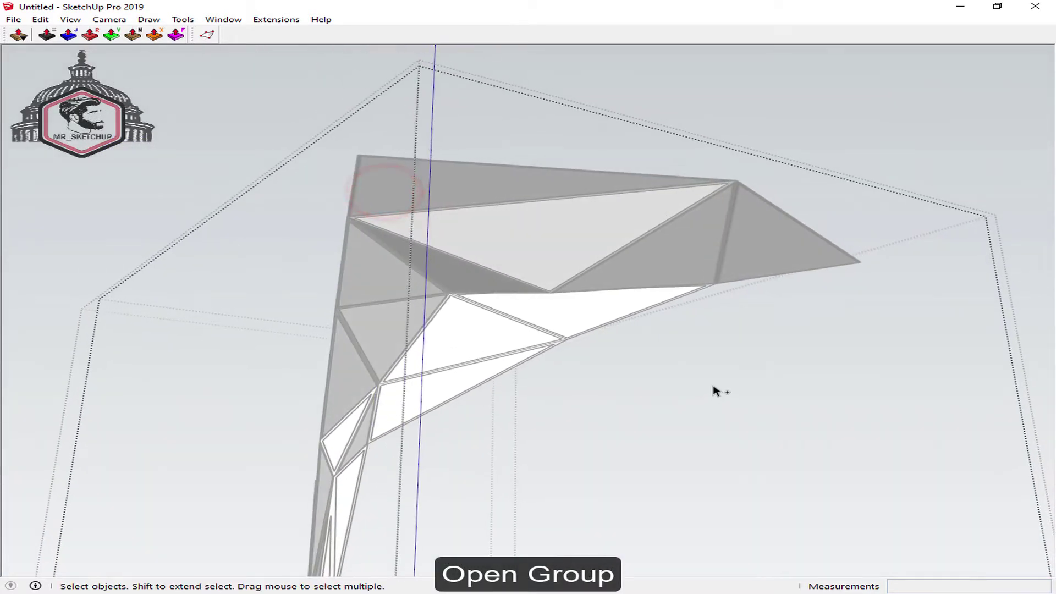
mouse_move(608, 345)
middle_down()
mouse_move(700, 401)
mouse_move(612, 323)
middle_up()
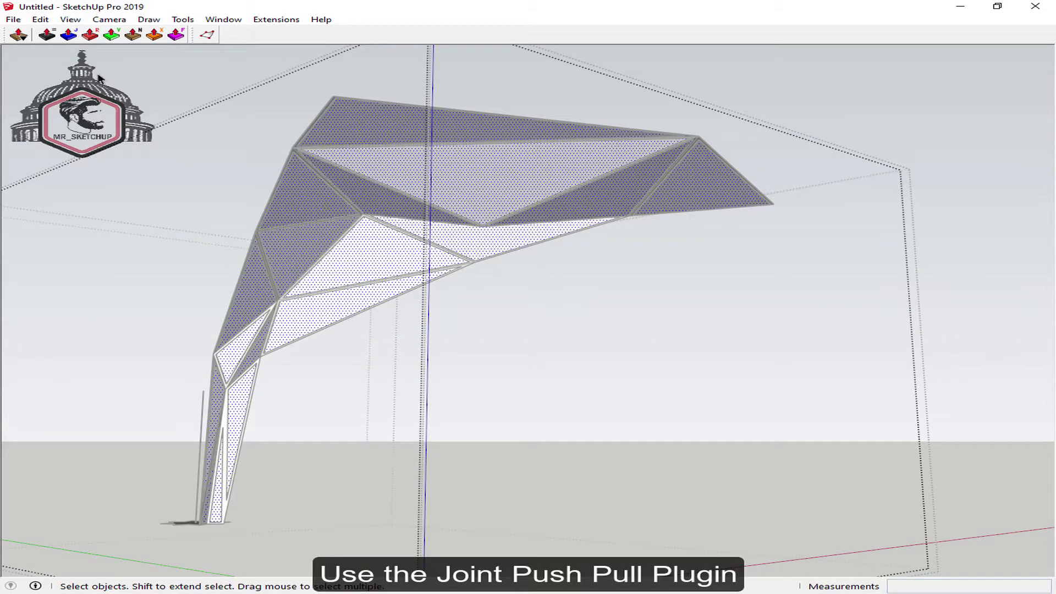
- Thicken the panels with Joint Push Pull to 0.03 m
click(71, 36)
click(472, 208)
text(.02)
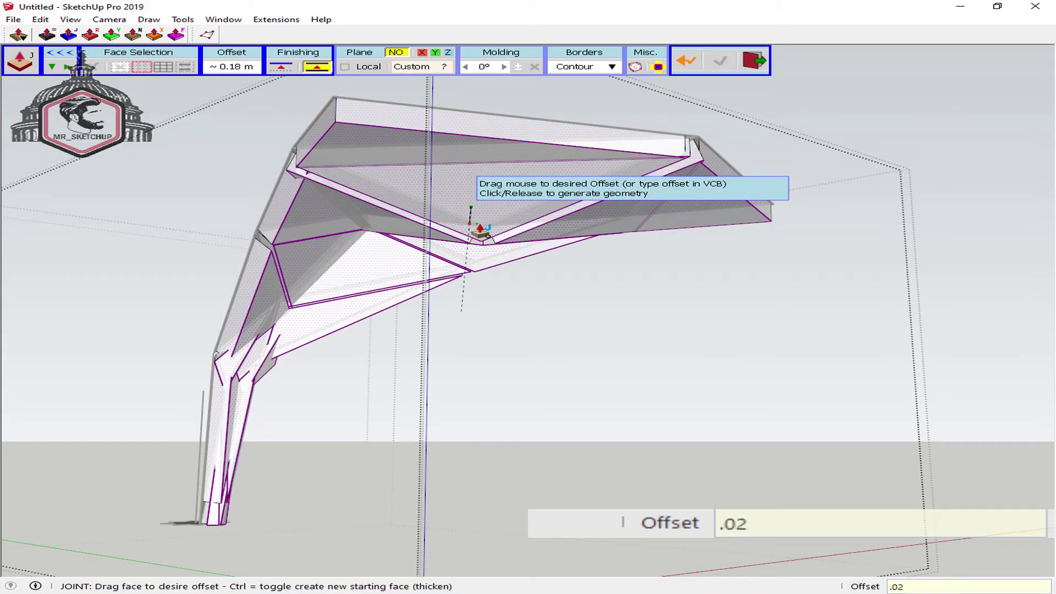
key(Return)
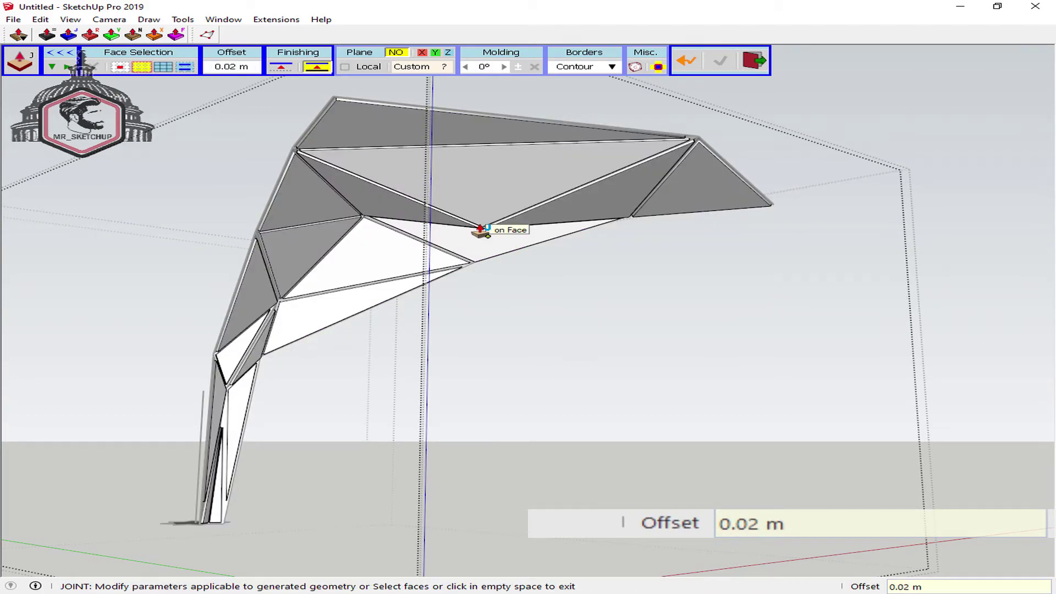
text(03)
key(Return)
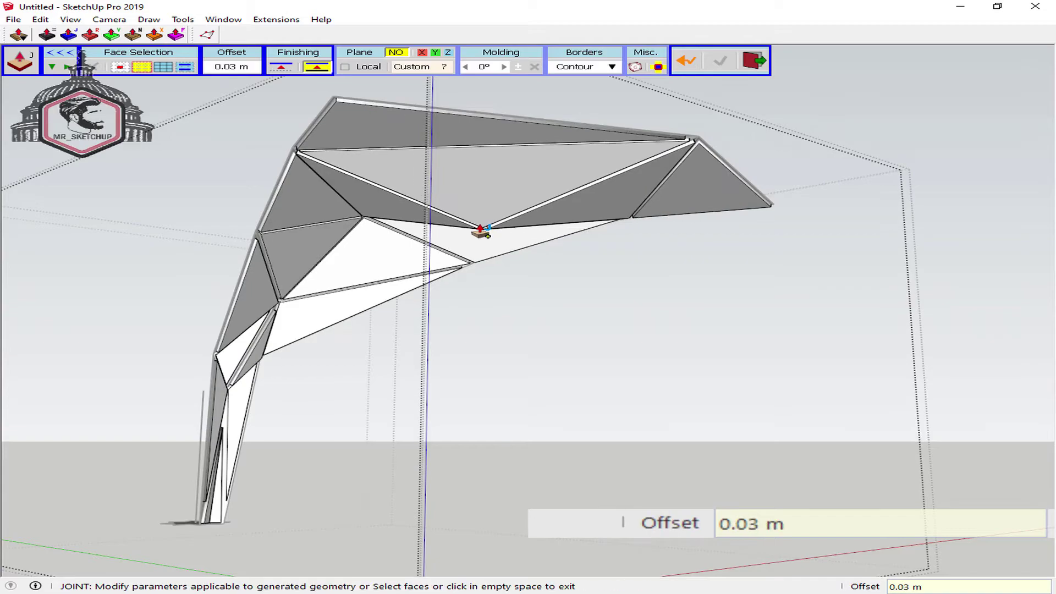
key(Return)
scroll(611, 348, down, 3)
mouse_move(610, 349)
middle_down()
mouse_move(262, 378)
mouse_move(436, 332)
mouse_move(296, 335)
middle_up()
scroll(470, 213, up, 2)
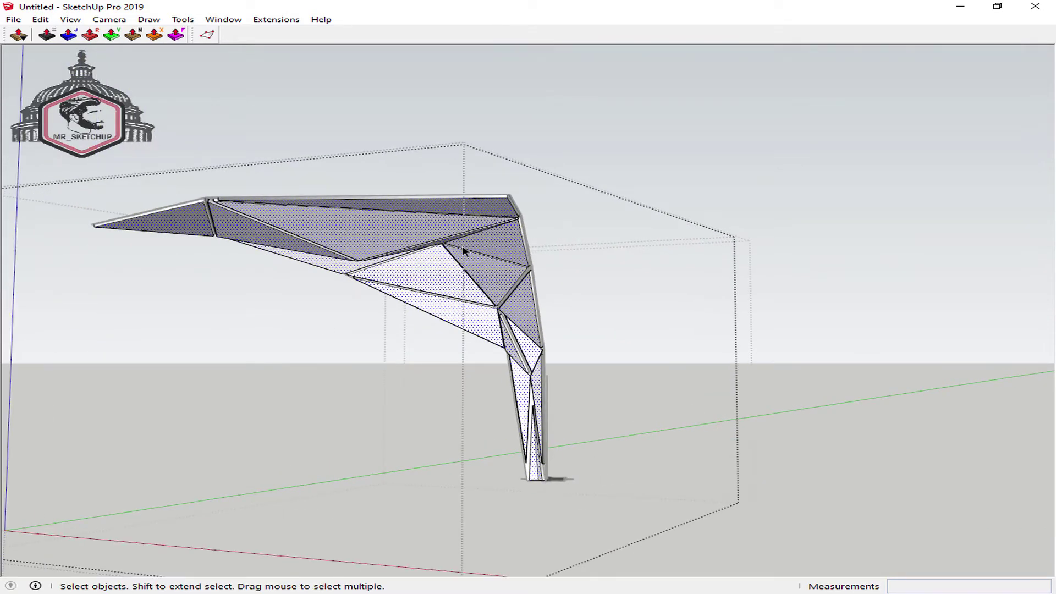
- Select all the geometry except one deselected face
mouse_move(462, 251)
middle_down()
mouse_move(500, 276)
mouse_move(561, 241)
mouse_move(860, 198)
mouse_move(645, 238)
mouse_move(613, 308)
middle_up()
key(ctrl+a)
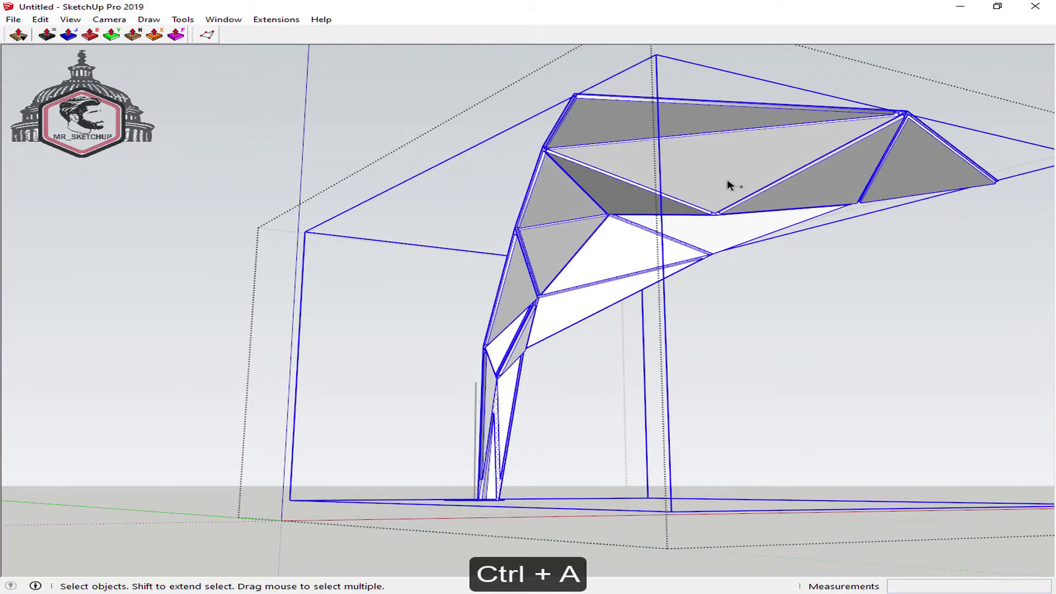
ctrl+shift+click(685, 173)
middle_drag(471, 283, 644, 528)
scroll(409, 418, up, 2)
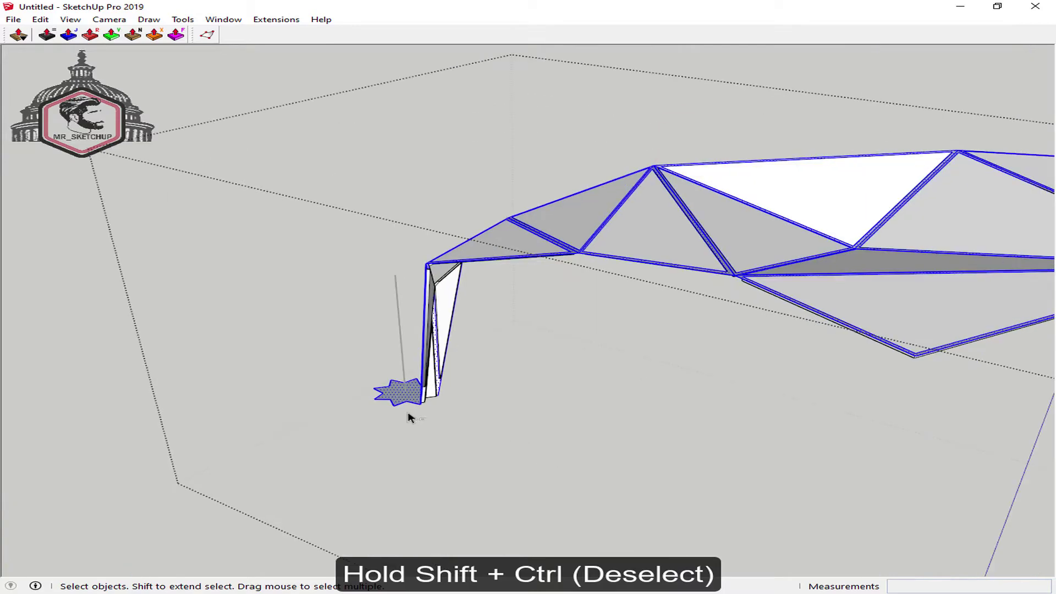
middle_drag(608, 411, 313, 396)
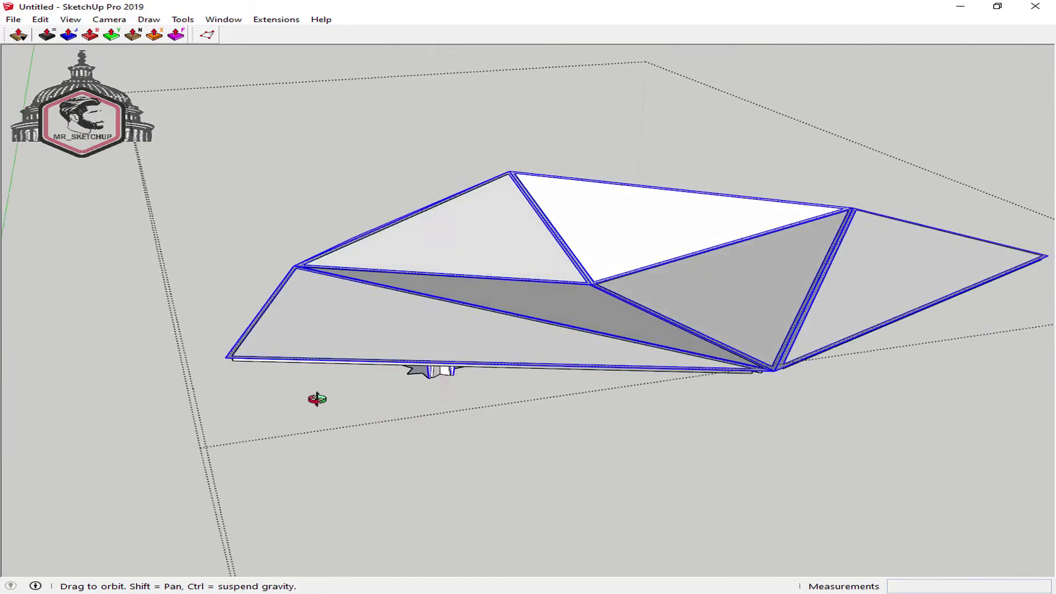
- With Paint Bucket, choose the dark navy In Model material
key(b)
click(883, 254)
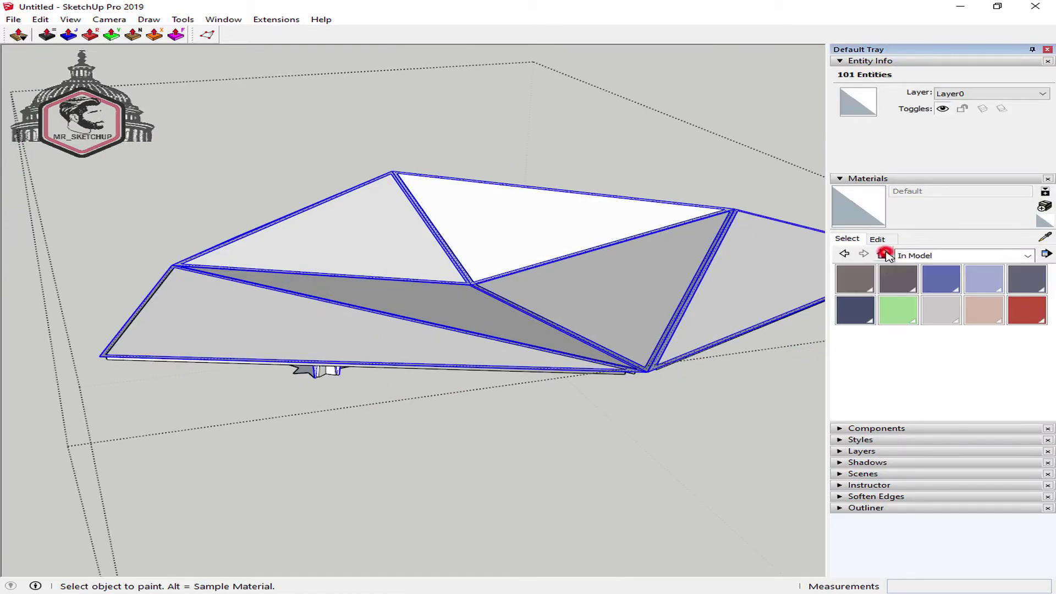
click(854, 318)
scroll(573, 285, up, 2)
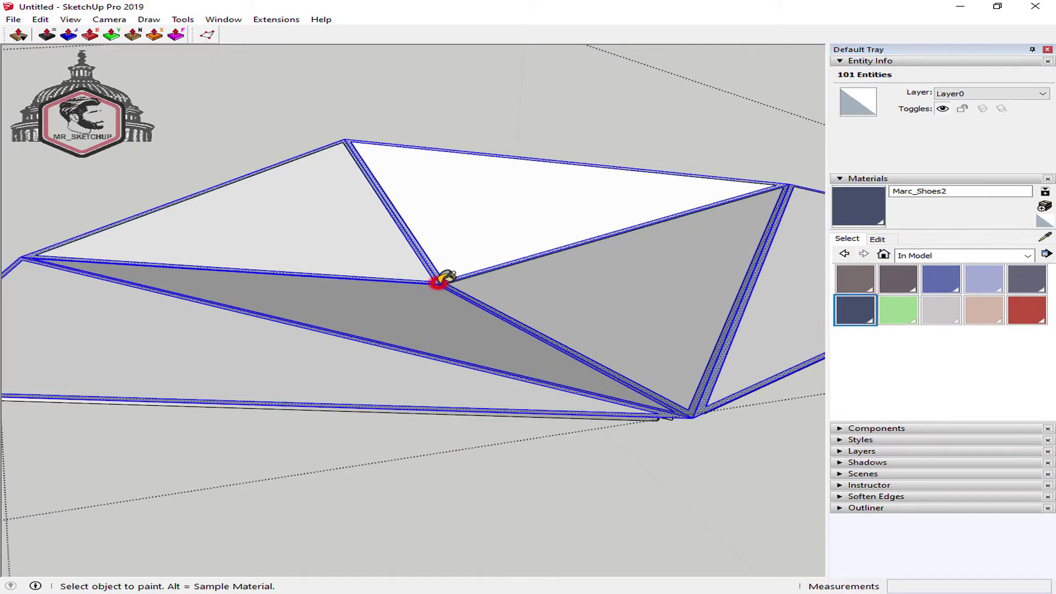
mouse_move(551, 345)
middle_down()
mouse_move(530, 205)
mouse_move(679, 360)
middle_up()
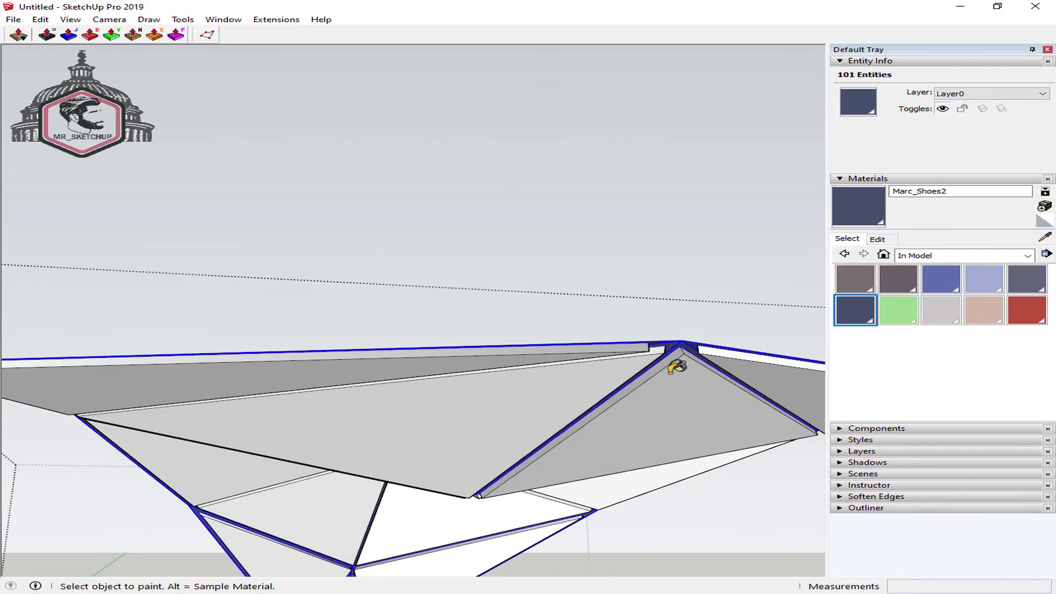
scroll(667, 273, up, 2)
scroll(591, 294, up, 2)
middle_drag(589, 300, 807, 251)
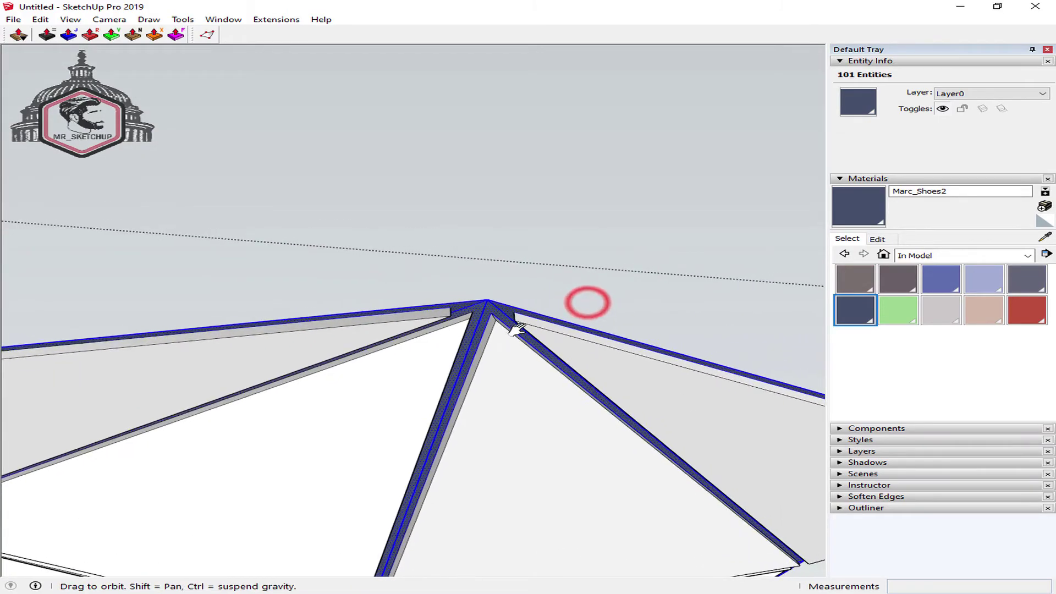
- Set the navy material's opacity to 74 and close the Default Tray
click(877, 239)
click(928, 422)
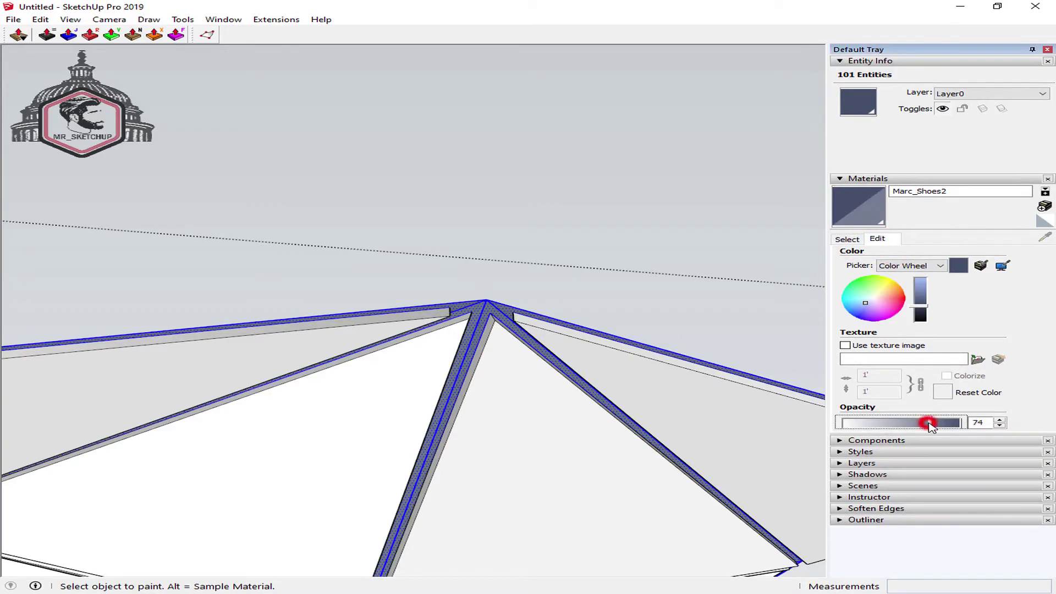
click(635, 219)
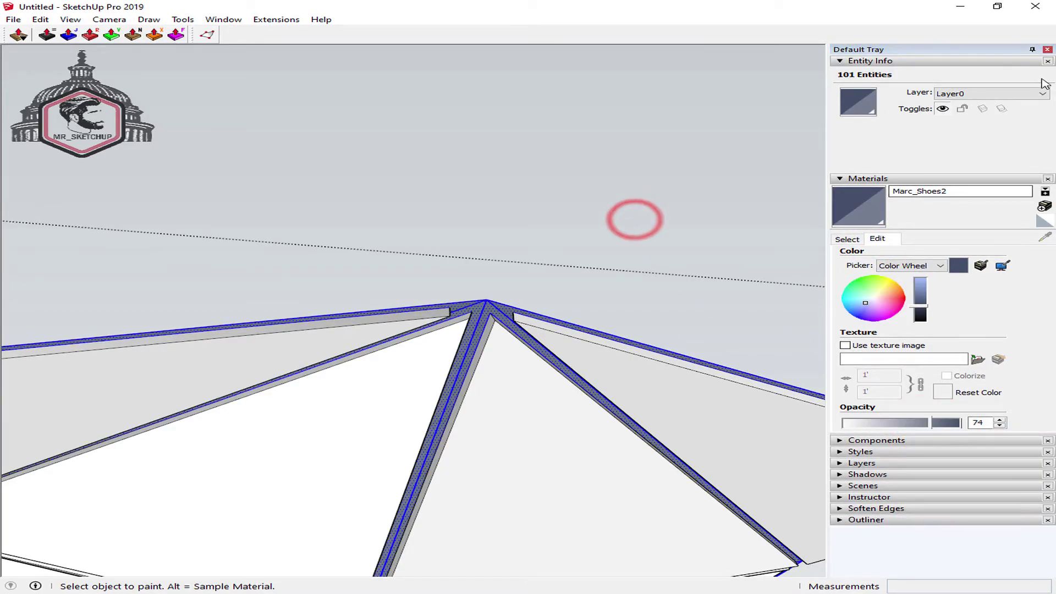
scroll(684, 325, down, 2)
click(1033, 49)
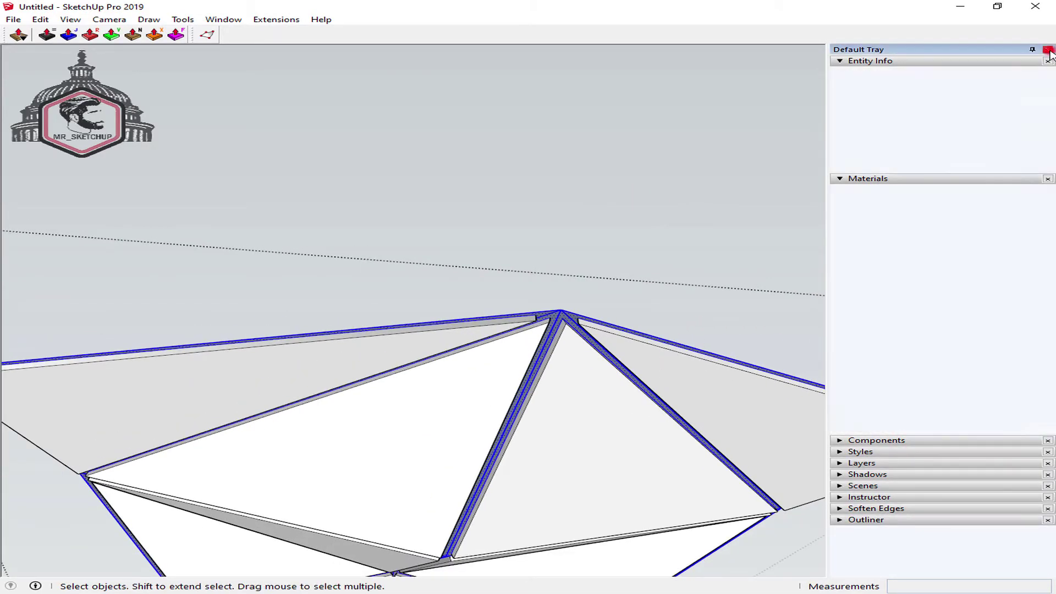
mouse_move(935, 165)
middle_down()
mouse_move(551, 484)
mouse_move(709, 429)
mouse_move(728, 478)
mouse_move(671, 460)
mouse_move(728, 467)
mouse_move(1018, 455)
middle_up()
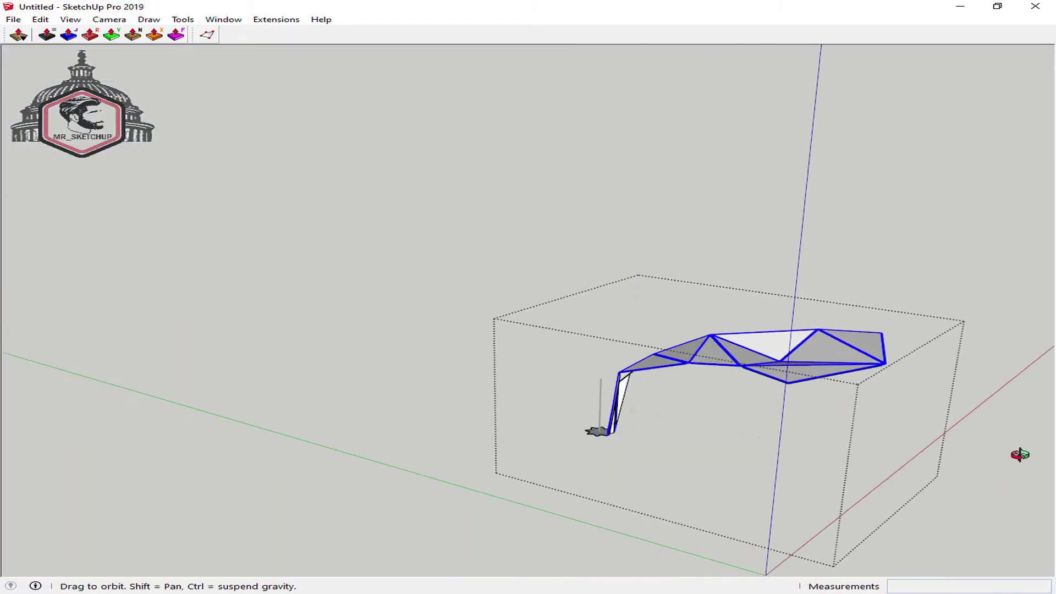
- Select all the canopy geometry and zoom in on the column
mouse_move(695, 389)
middle_down()
mouse_move(566, 384)
mouse_move(893, 397)
middle_up()
key(ctrl+a)
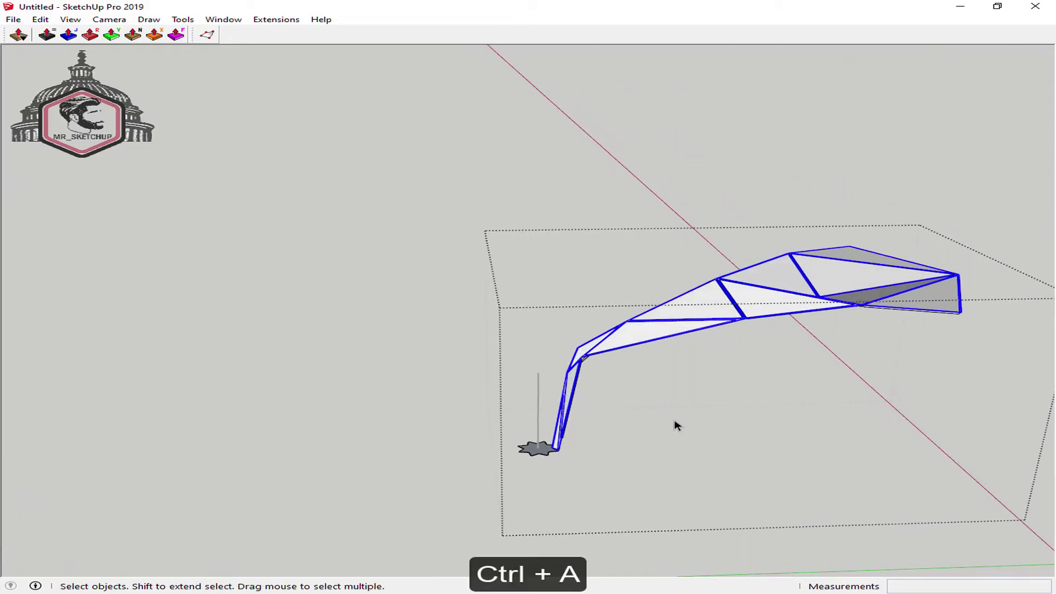
scroll(528, 472, up, 3)
scroll(542, 461, up, 3)
scroll(545, 456, up, 2)
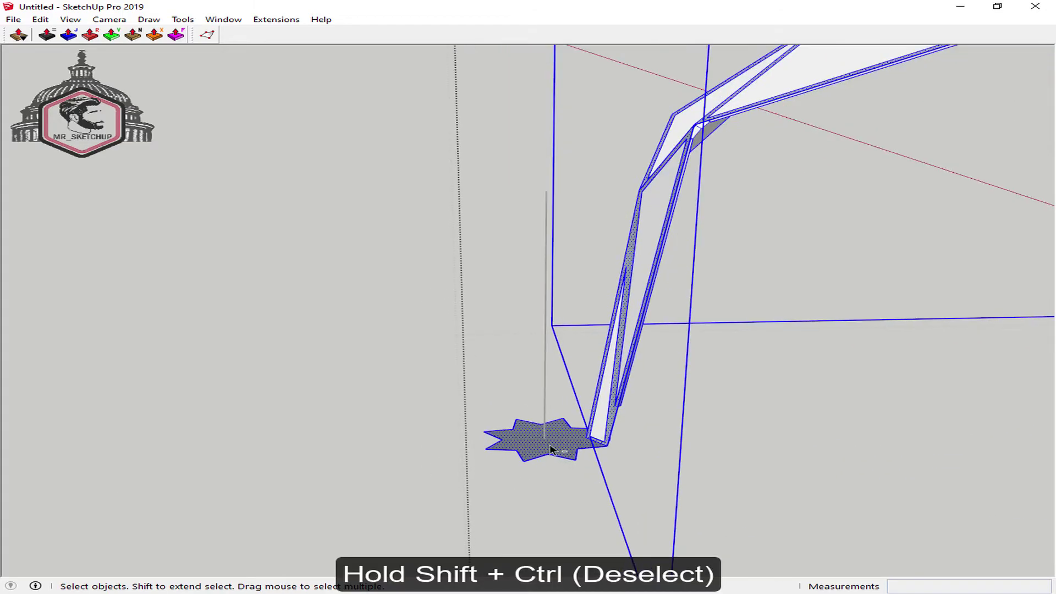
scroll(550, 448, up, 2)
scroll(548, 446, up, 2)
- Rotate-copy the canopy wedge at 45° seven times around the column centre
key(q)
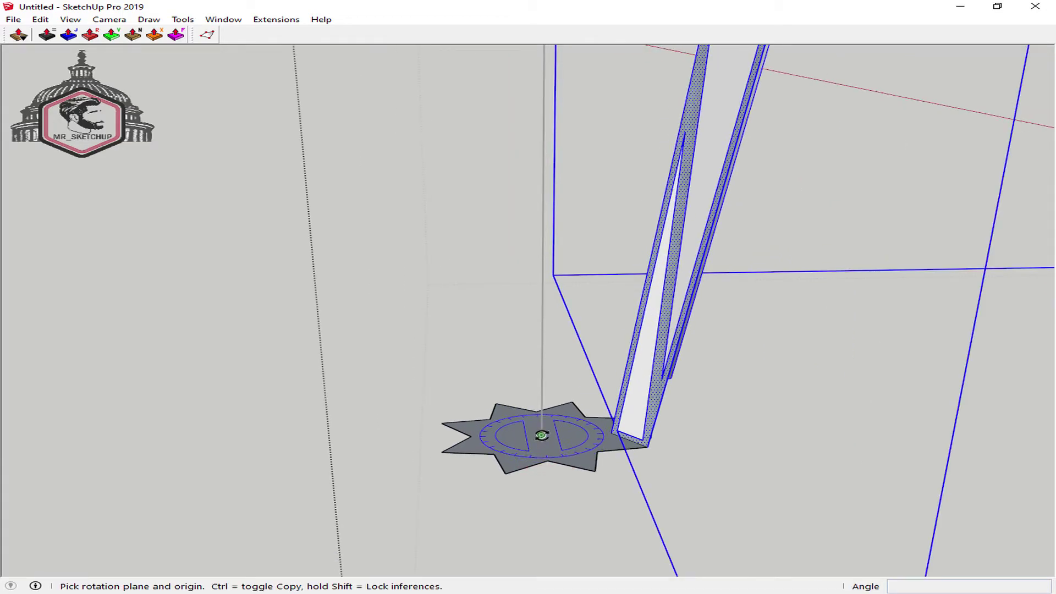
click(605, 433)
text(4)
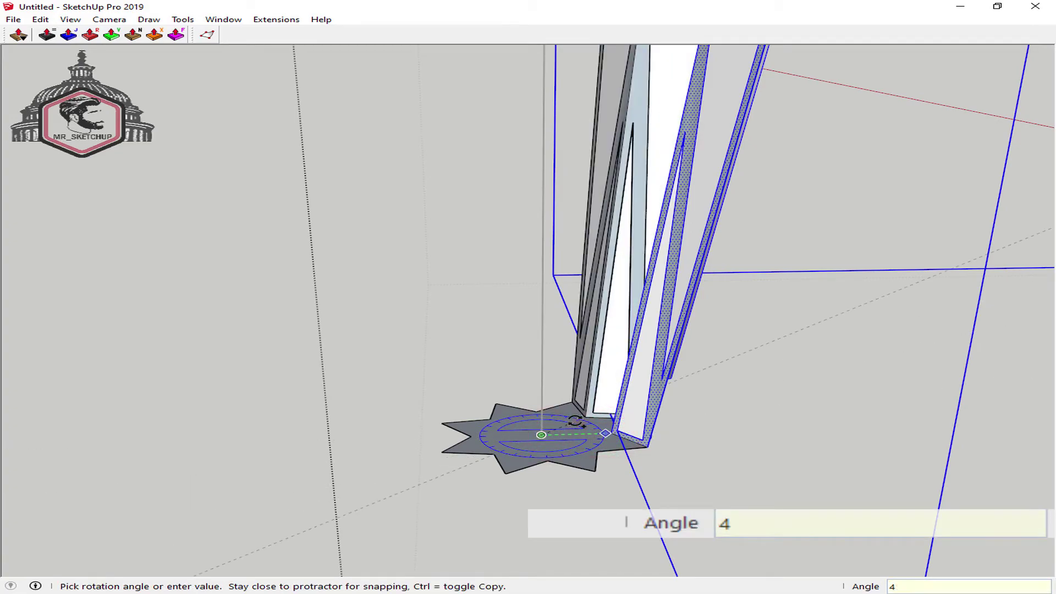
text(5)
key(Return)
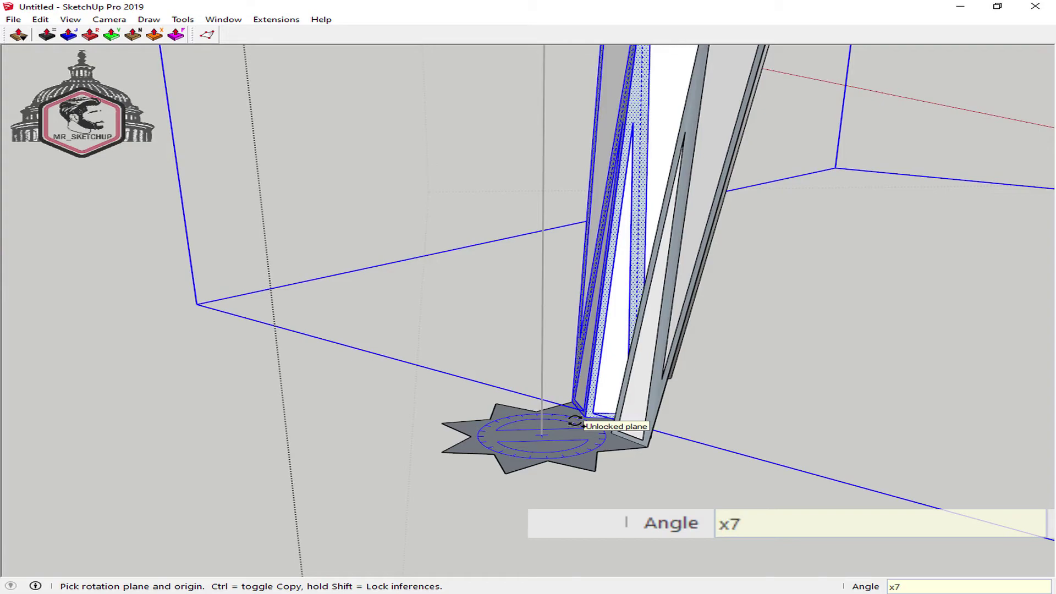
key(Return)
key(space)
- Zoom out to the standard front view and clear the selection
scroll(550, 420, down, 3)
scroll(550, 420, down, 3)
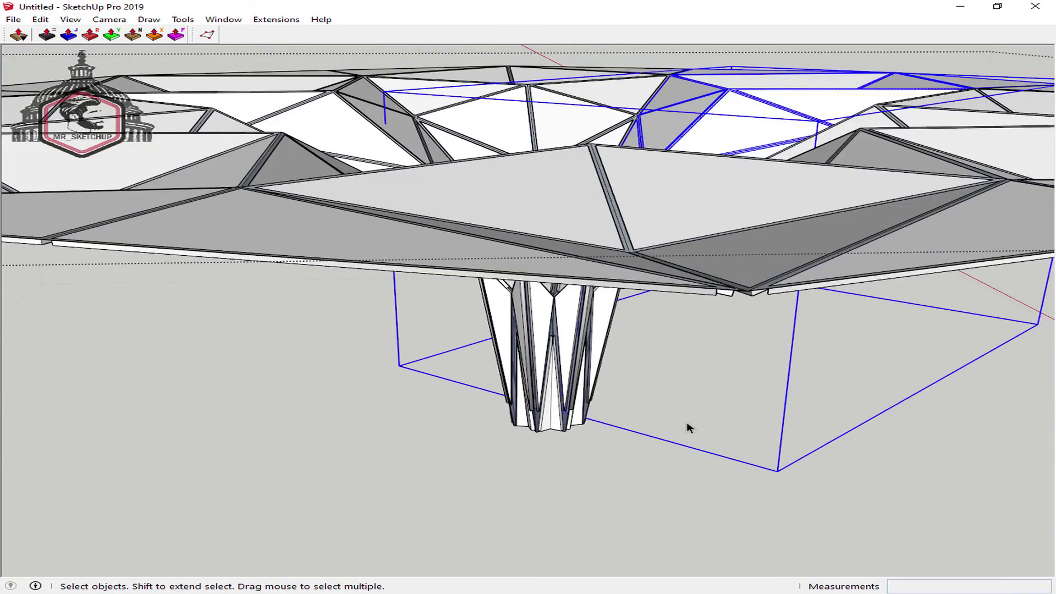
key(F3)
click(803, 337)
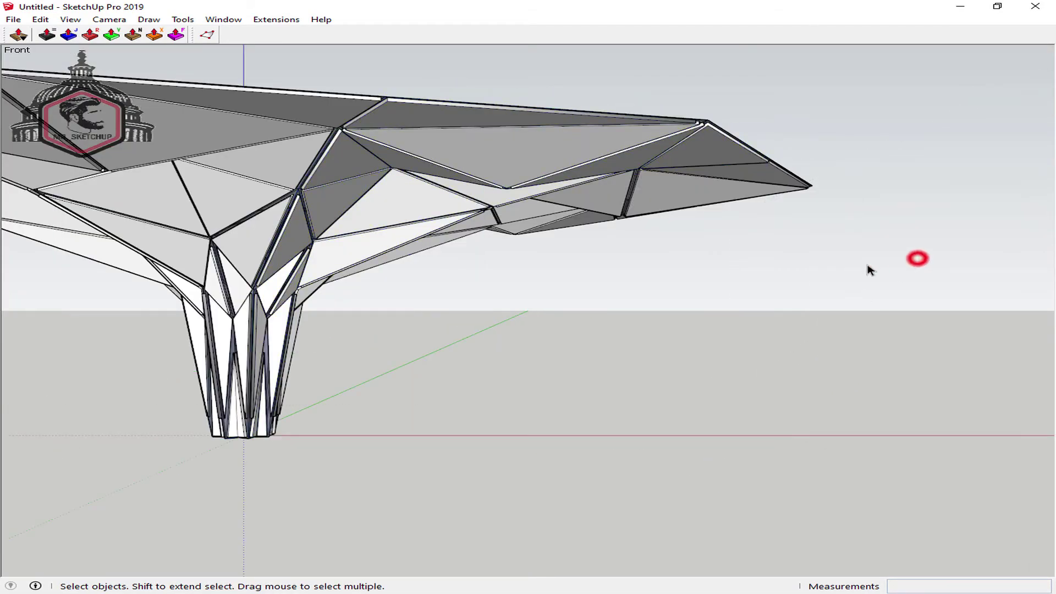
- Orbit around the navy-and-beige tree to inspect the canopy from above and beneath
mouse_move(917, 259)
middle_down()
mouse_move(488, 308)
mouse_move(520, 288)
mouse_move(641, 297)
mouse_move(527, 438)
mouse_move(521, 431)
mouse_move(556, 438)
mouse_move(557, 454)
mouse_move(536, 454)
middle_up()
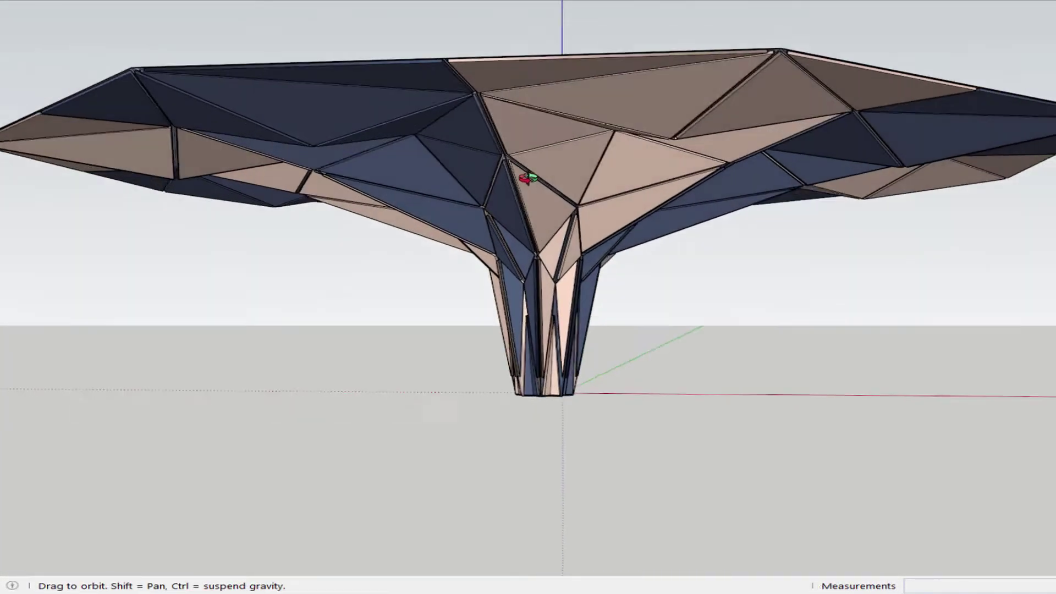
mouse_move(527, 178)
mouse_down()
mouse_move(556, 246)
mouse_move(528, 223)
mouse_move(478, 229)
mouse_move(577, 254)
mouse_up()
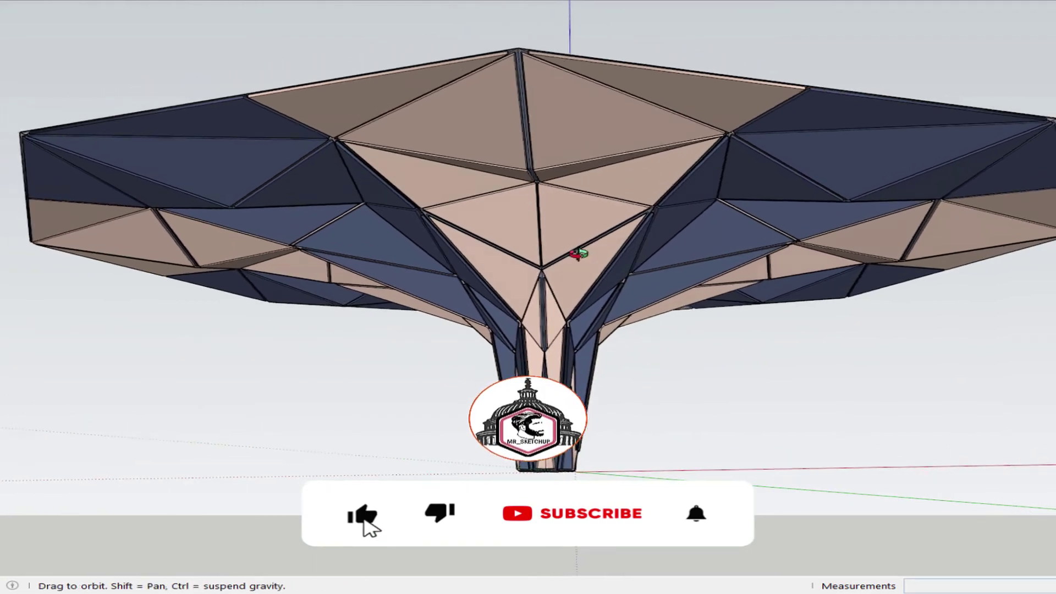
mouse_move(577, 254)
middle_down()
mouse_move(391, 249)
mouse_move(707, 219)
mouse_move(424, 212)
mouse_move(507, 228)
mouse_move(276, 226)
mouse_move(728, 227)
mouse_move(410, 226)
mouse_move(785, 400)
mouse_move(558, 326)
mouse_move(412, 252)
mouse_move(918, 273)
middle_up()
- Select the whole tree and rotate-copy it about the outer canopy corner
key(ctrl+a)
scroll(946, 234, up, 5)
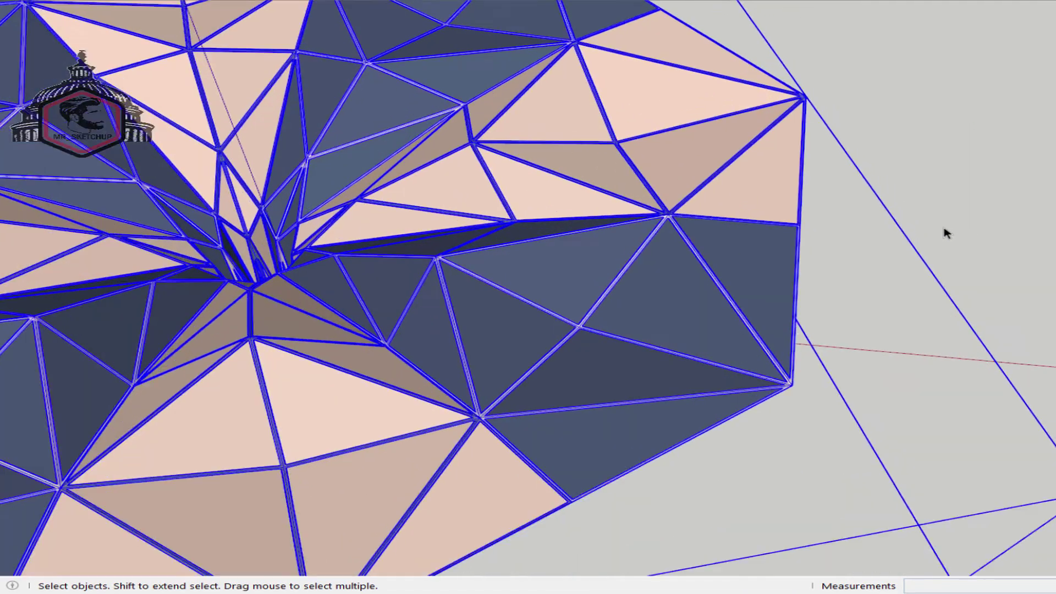
middle_drag(946, 234, 580, 238)
scroll(636, 318, up, 3)
scroll(623, 330, up, 2)
key(q)
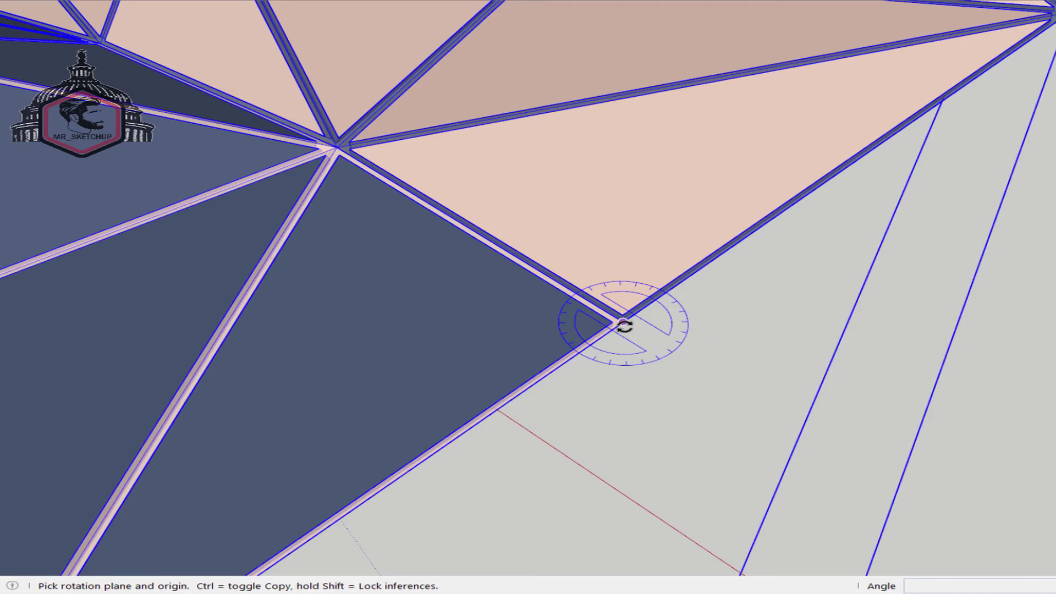
click(623, 322)
scroll(622, 321, down, 3)
key(space)
scroll(622, 321, down, 5)
- Clear the selection and view both canopies from a low side angle
mouse_move(622, 322)
middle_down()
mouse_move(753, 275)
mouse_move(684, 311)
mouse_move(384, 361)
mouse_move(593, 341)
mouse_move(559, 346)
mouse_move(566, 371)
middle_up()
click(684, 312)
scroll(364, 313, down, 5)
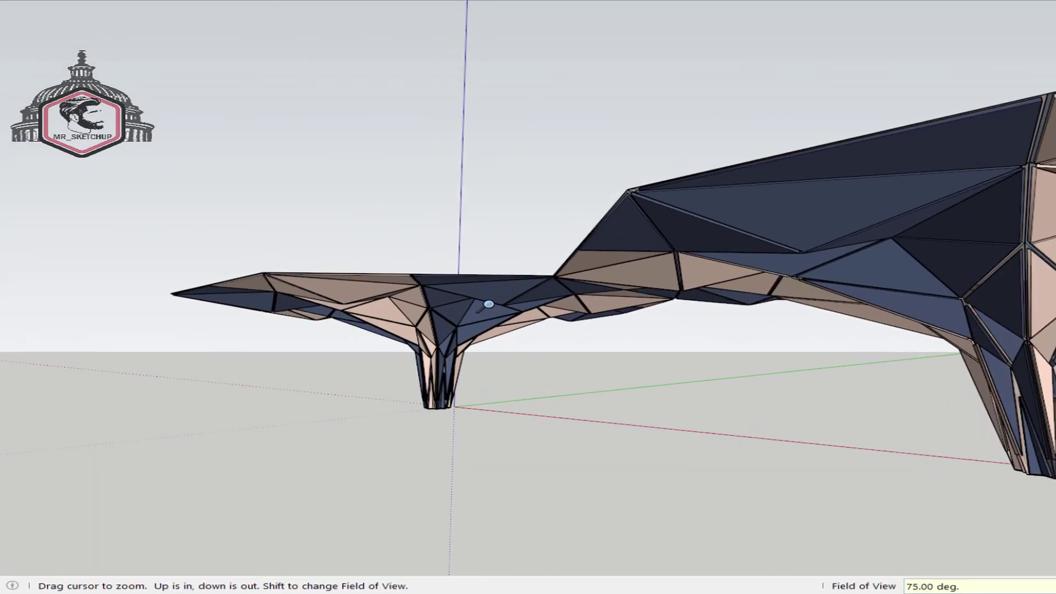
scroll(488, 304, up, 3)
scroll(488, 302, down, 1)
- Orbit, zoom and pan to frame both trees in a close, low side view
mouse_move(486, 310)
middle_down()
mouse_move(565, 333)
mouse_move(480, 319)
mouse_move(641, 337)
middle_up()
scroll(480, 319, down, 2)
scroll(478, 342, down, 2)
scroll(895, 342, up, 3)
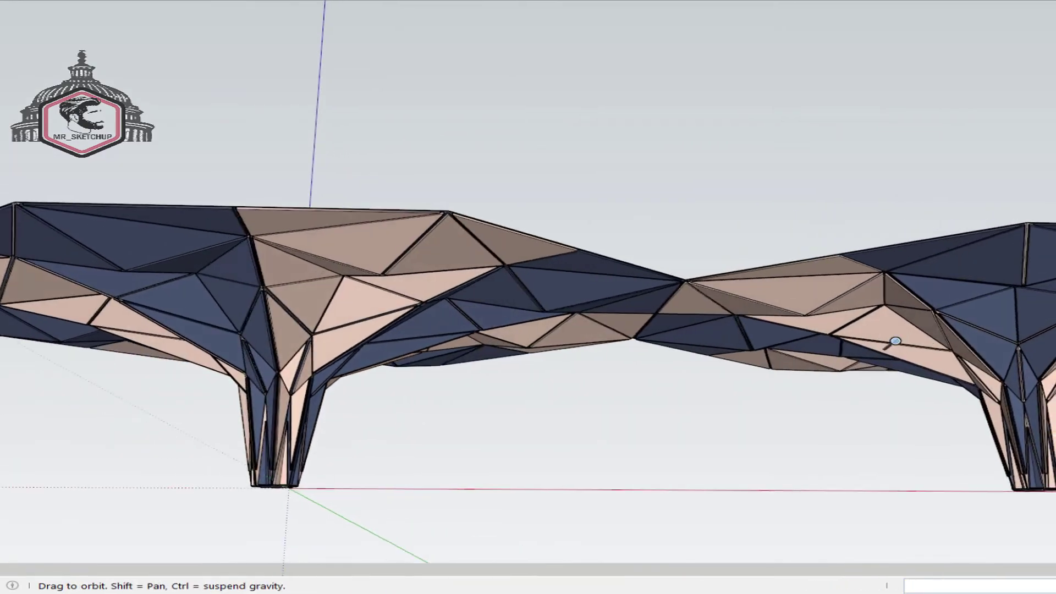
scroll(895, 341, down, 2)
middle_drag(841, 344, 695, 415)
scroll(346, 416, up, 2)
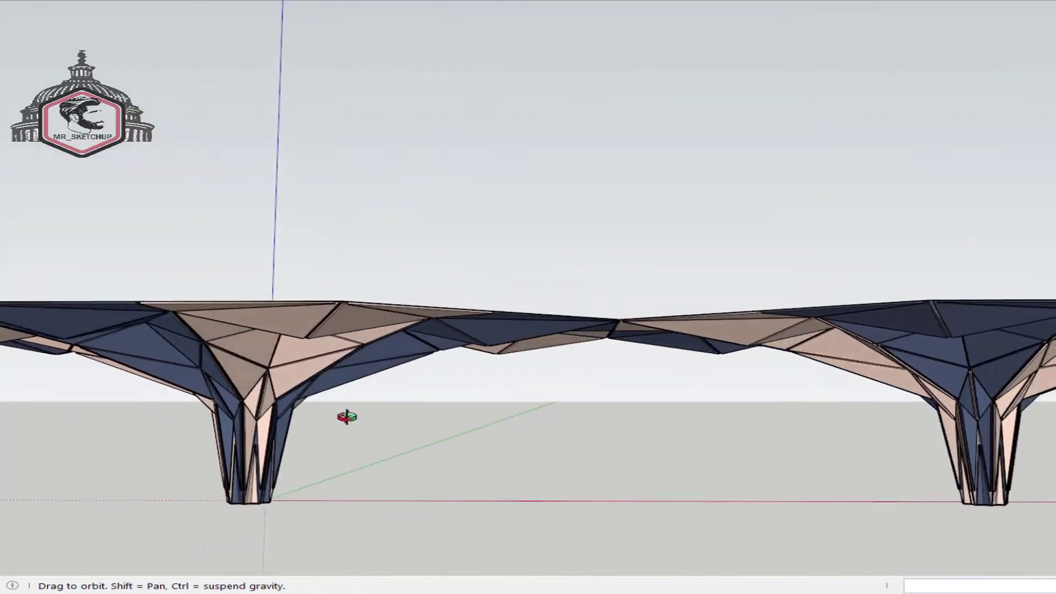
mouse_move(346, 416)
middle_down()
mouse_move(464, 372)
mouse_move(368, 367)
middle_up()
scroll(405, 360, up, 2)
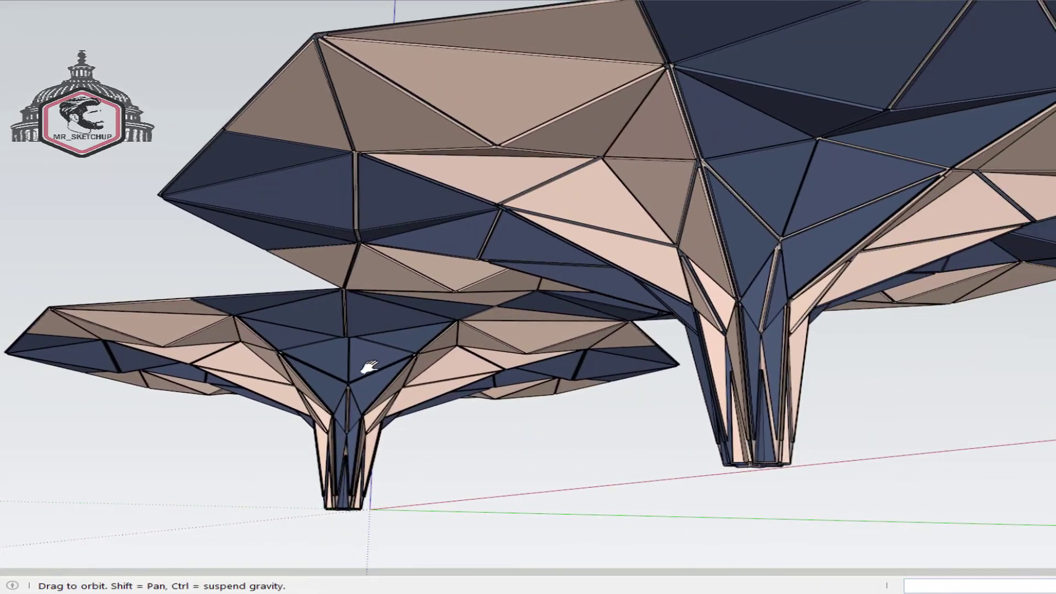